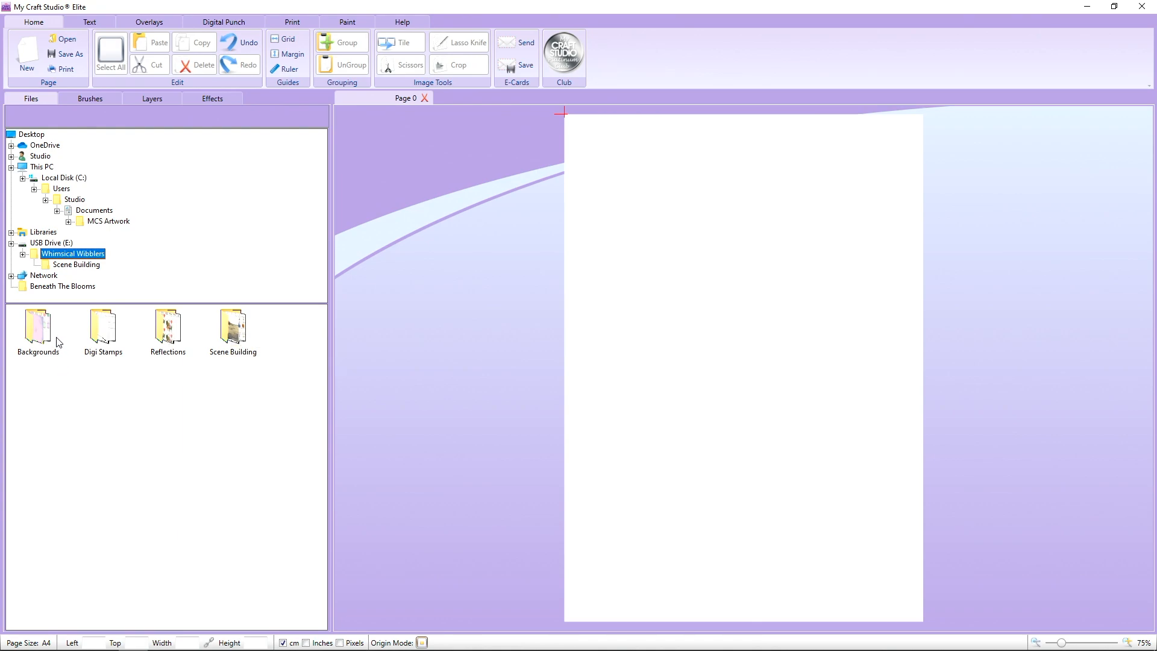
# Step: Open the Backgrounds folder, preview its index sheet enlarged on the page, and remove the sheet
pyautogui.doubleClick(31, 322)
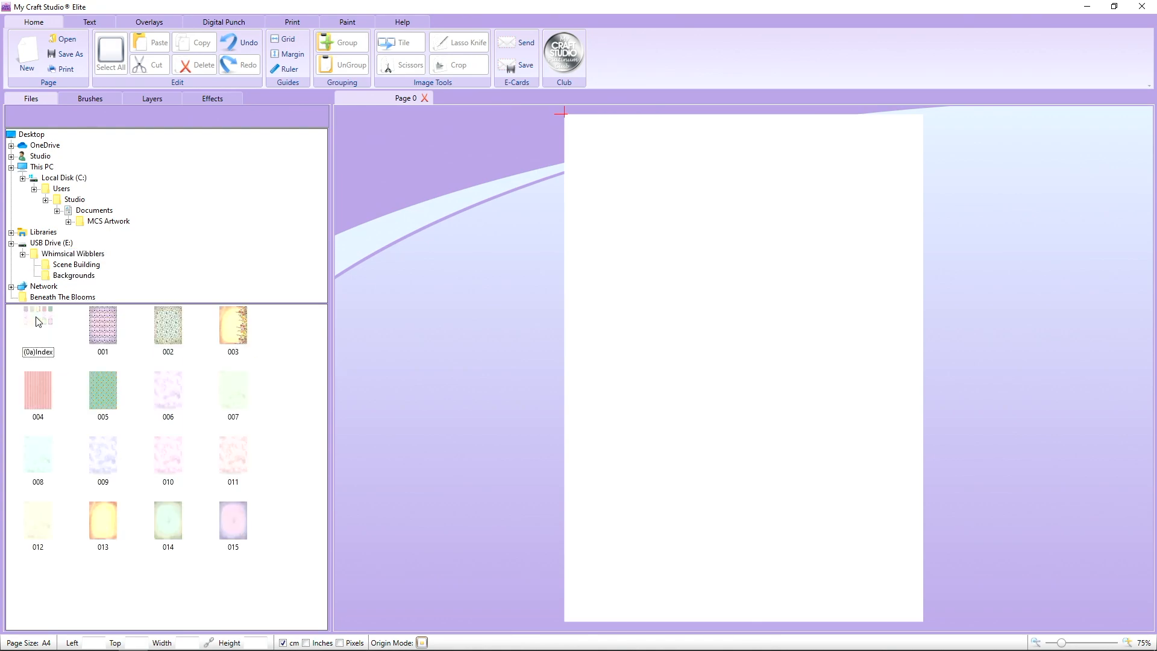
pyautogui.moveTo(38, 322); pyautogui.dragTo(609, 283)
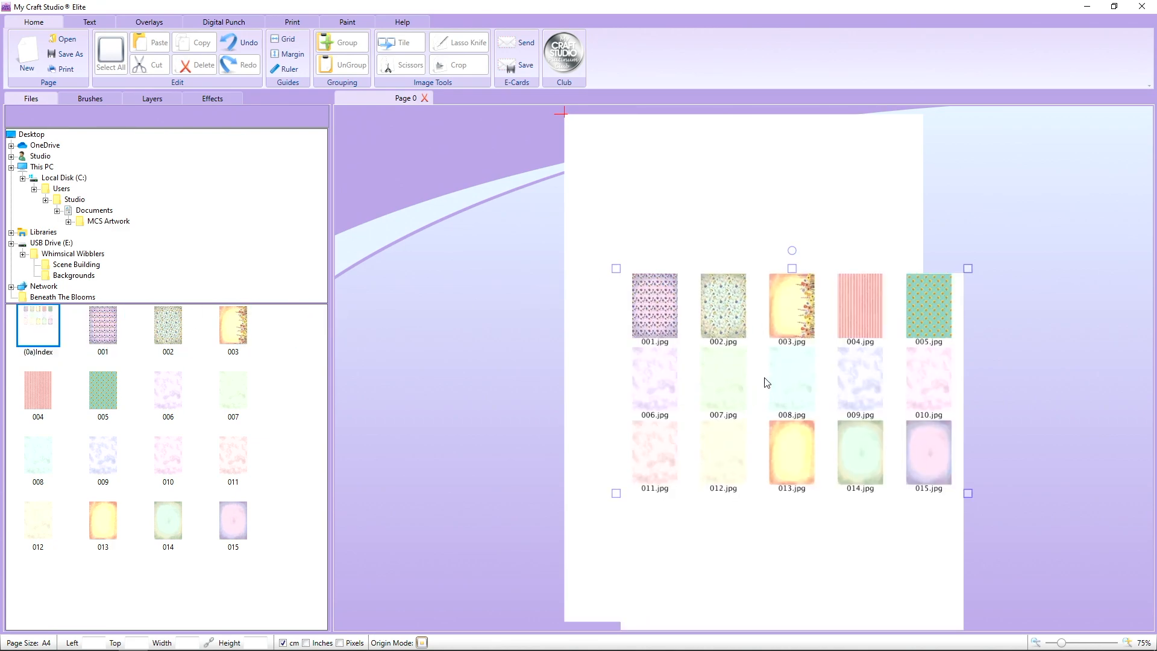
pyautogui.moveTo(767, 382); pyautogui.dragTo(888, 535)
pyautogui.moveTo(740, 405); pyautogui.dragTo(366, 104)
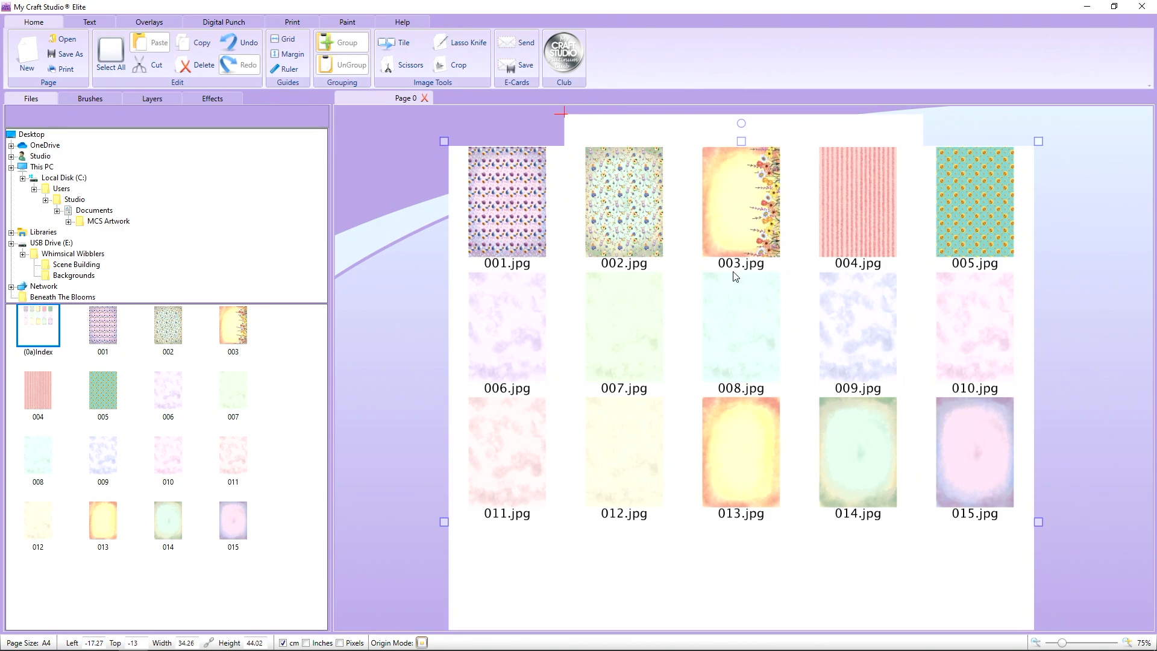
pyautogui.moveTo(735, 276); pyautogui.dragTo(731, 251)
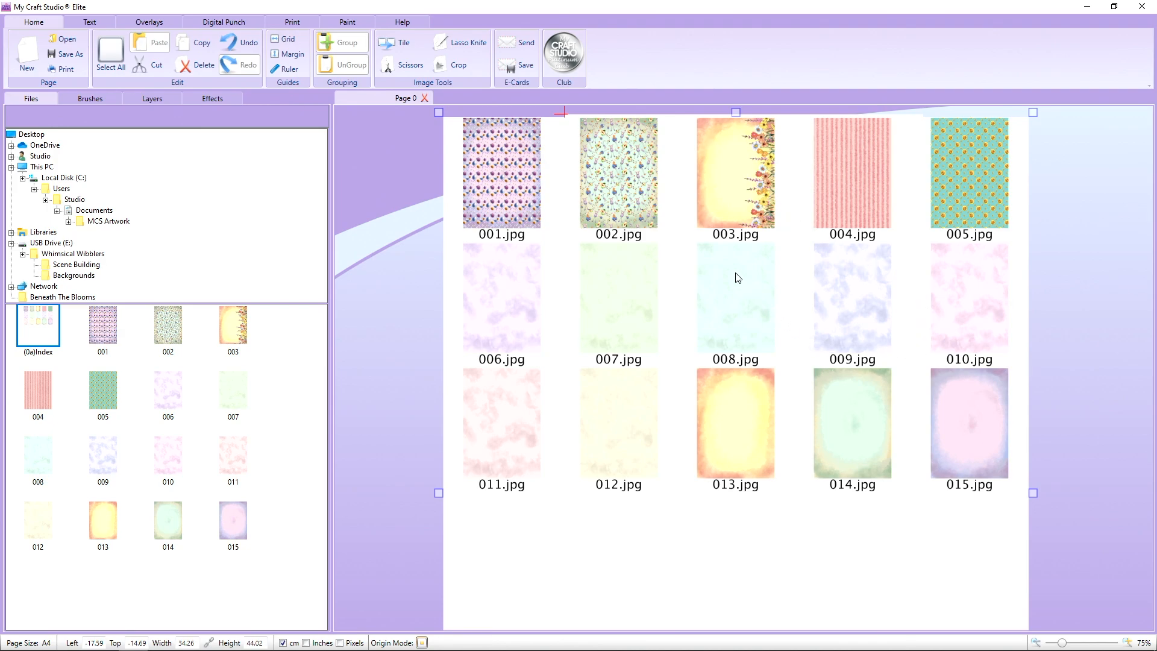
pyautogui.moveTo(713, 242); pyautogui.dragTo(713, 247)
pyautogui.click(212, 68)
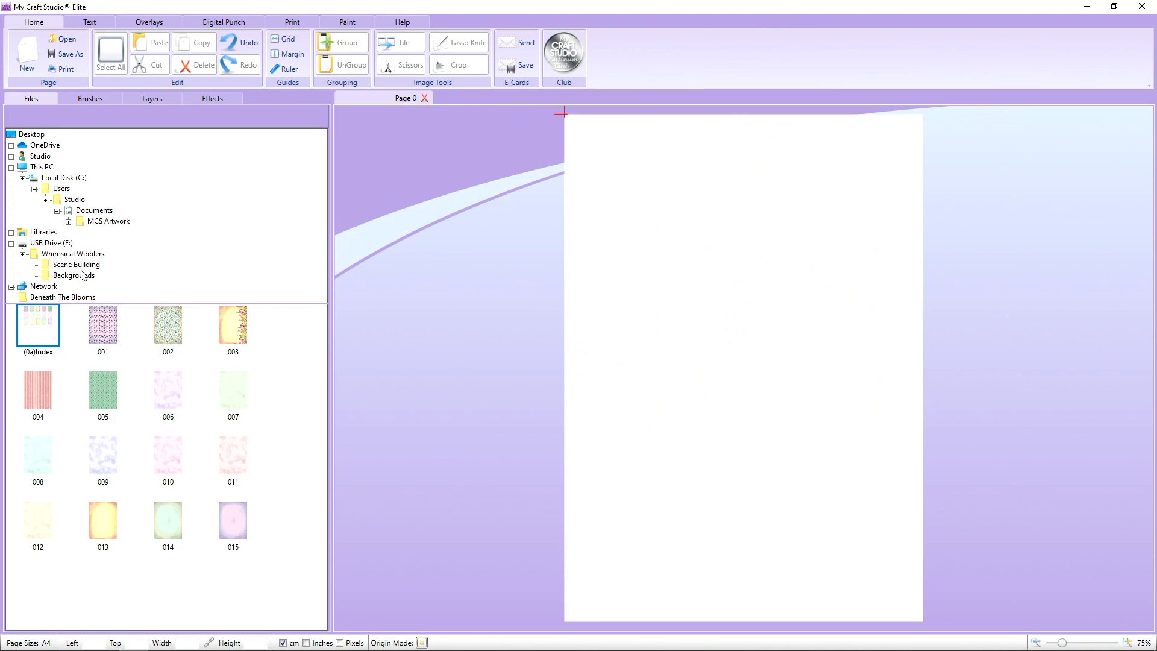
# Step: Open the Whimsical Wibblers Digi Stamps folder, preview its index sheet enlarged on the page, and remove it
pyautogui.click(90, 254)
pyautogui.doubleClick(102, 314)
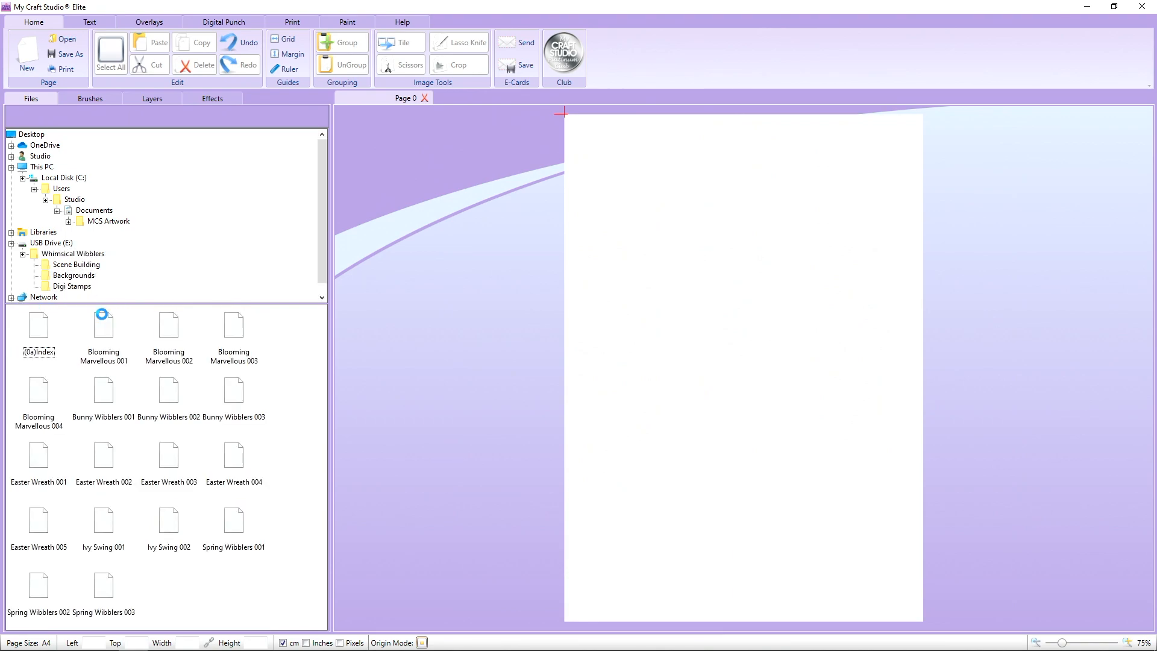
pyautogui.moveTo(55, 330); pyautogui.dragTo(798, 451)
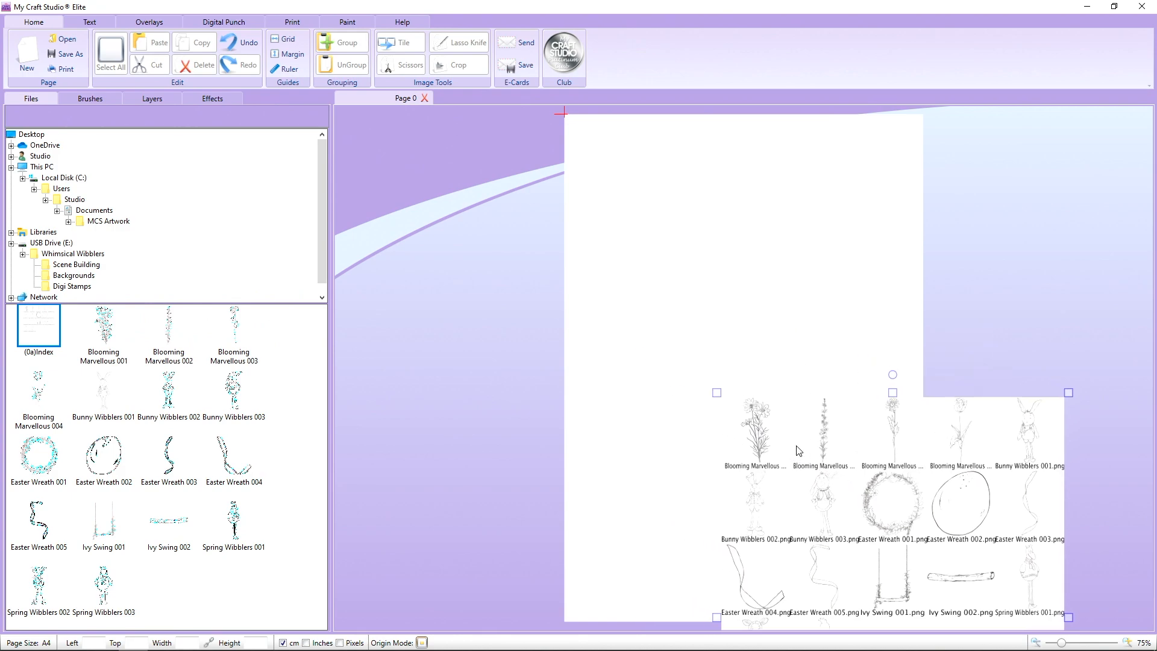
pyautogui.moveTo(716, 392); pyautogui.dragTo(439, 116)
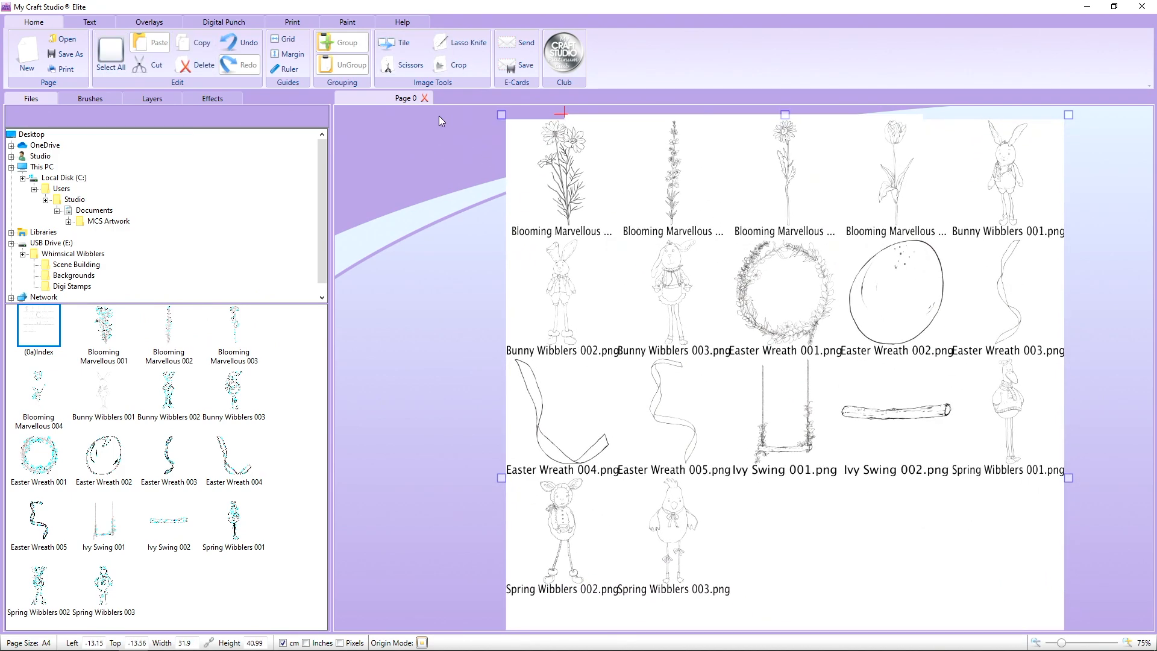
pyautogui.moveTo(771, 308); pyautogui.dragTo(727, 298)
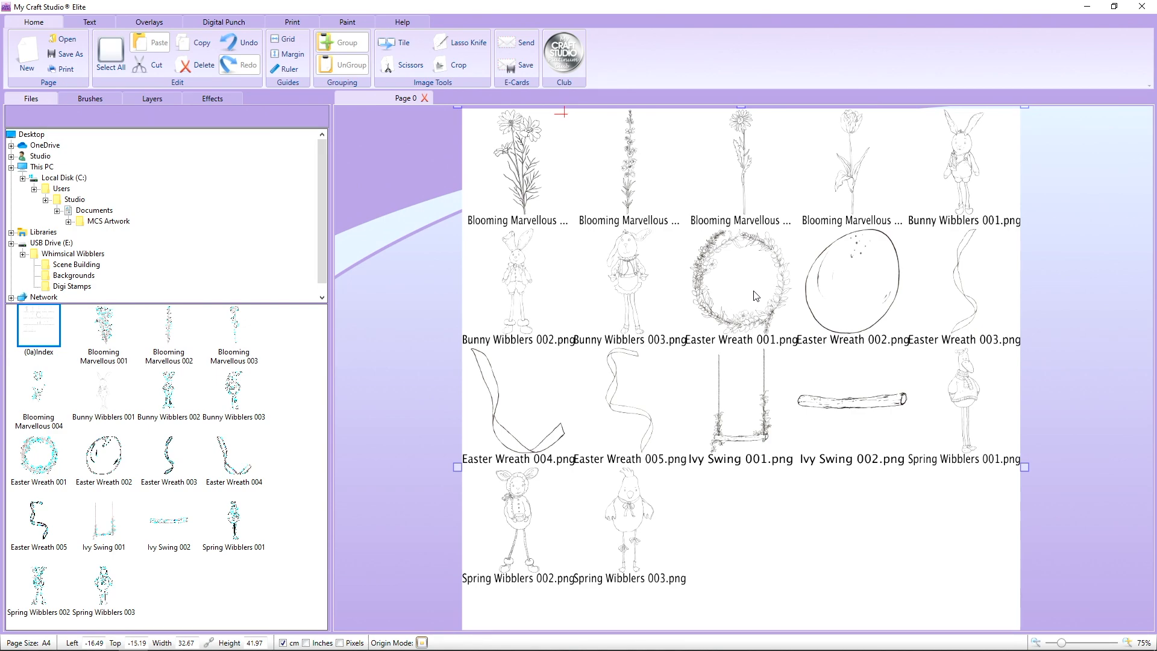
pyautogui.moveTo(755, 289); pyautogui.dragTo(758, 293)
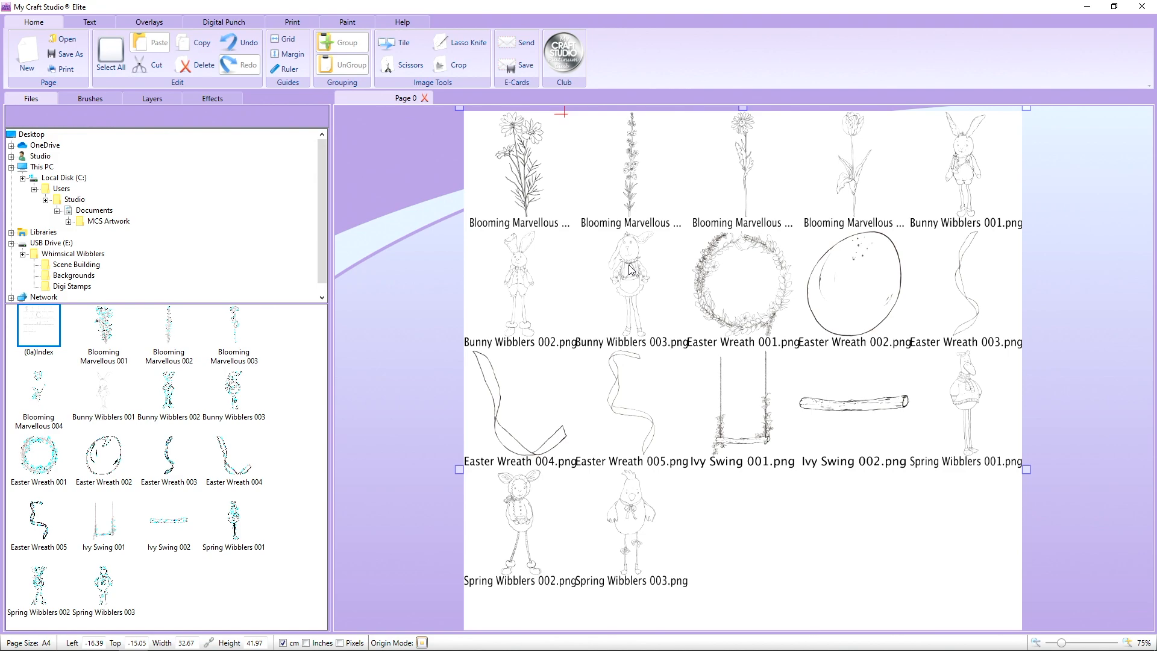
pyautogui.click(192, 64)
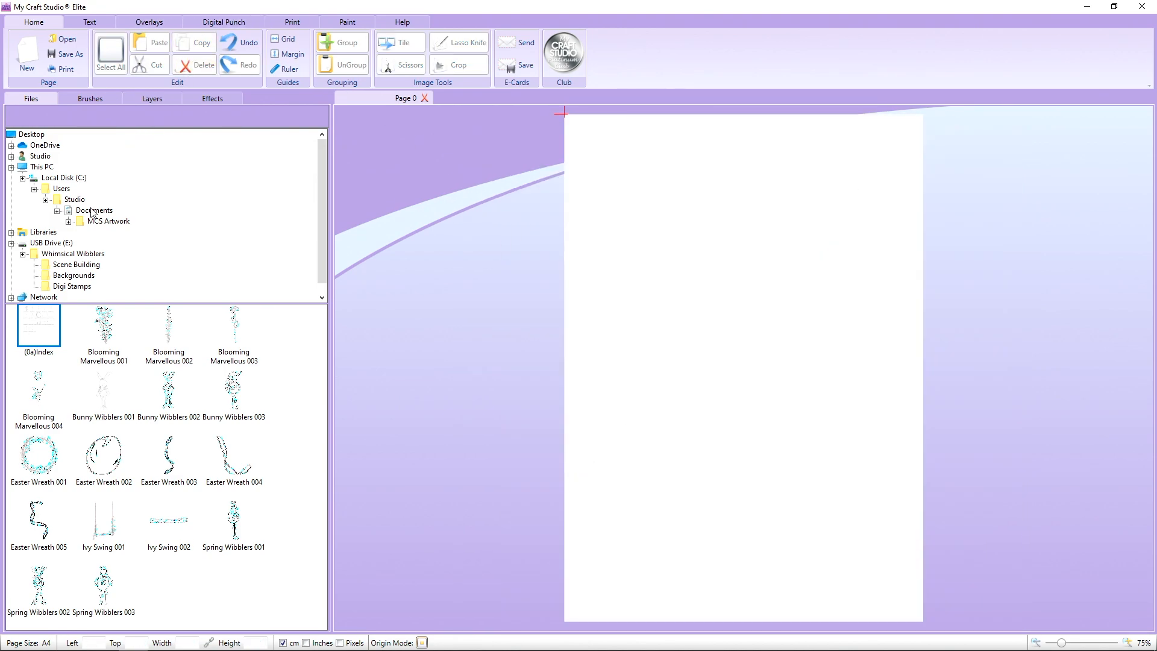
# Step: Open the Whimsical Wibblers Reflections folder, preview its index sheet on the page, and remove the sheet
pyautogui.click(65, 254)
pyautogui.doubleClick(163, 332)
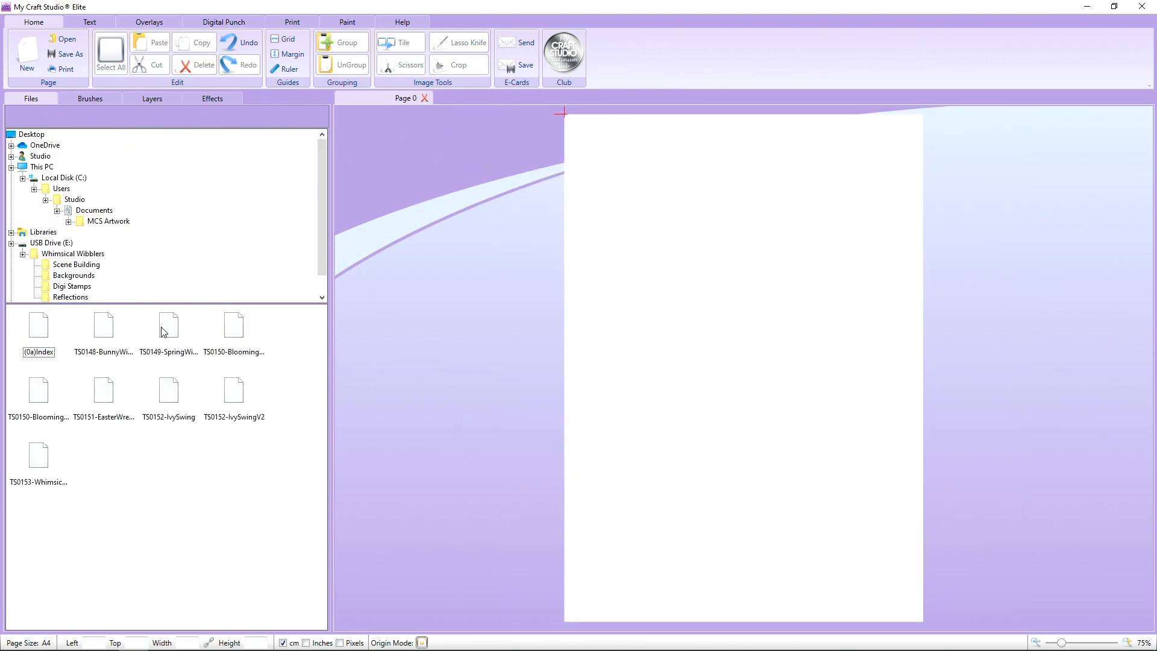
pyautogui.moveTo(38, 326); pyautogui.dragTo(791, 239)
pyautogui.click(210, 71)
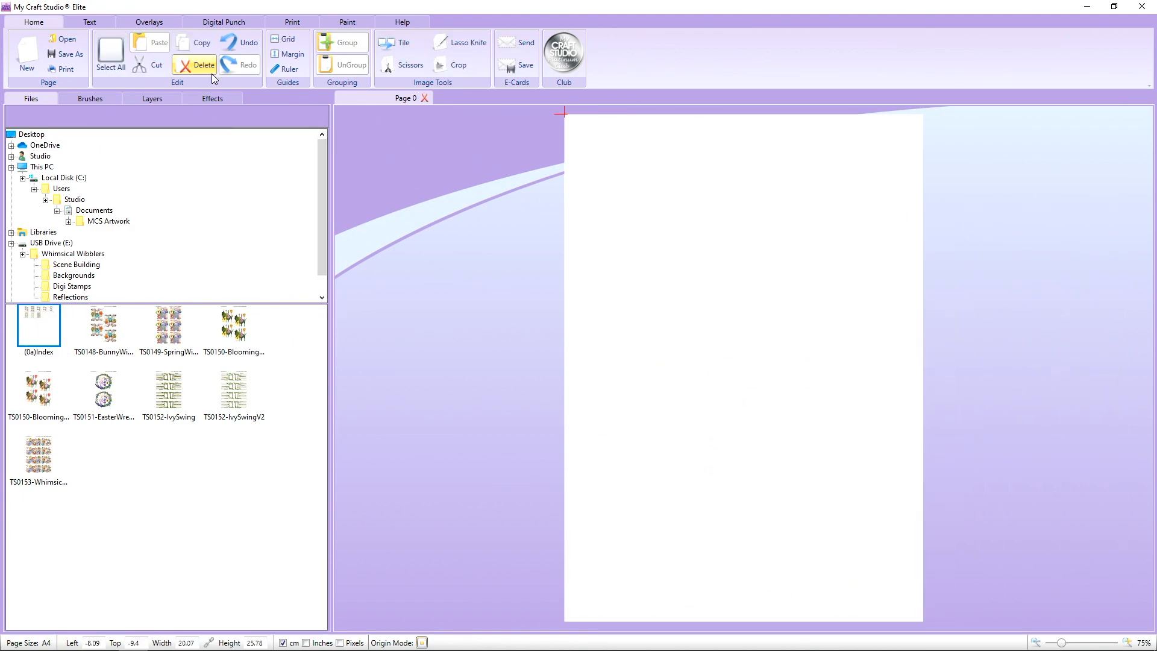
# Step: Try the Rainbow colour effect on the TS0149 Spring Wibblers sheet placed on the page, and delete the sheet
pyautogui.moveTo(168, 329); pyautogui.dragTo(702, 183)
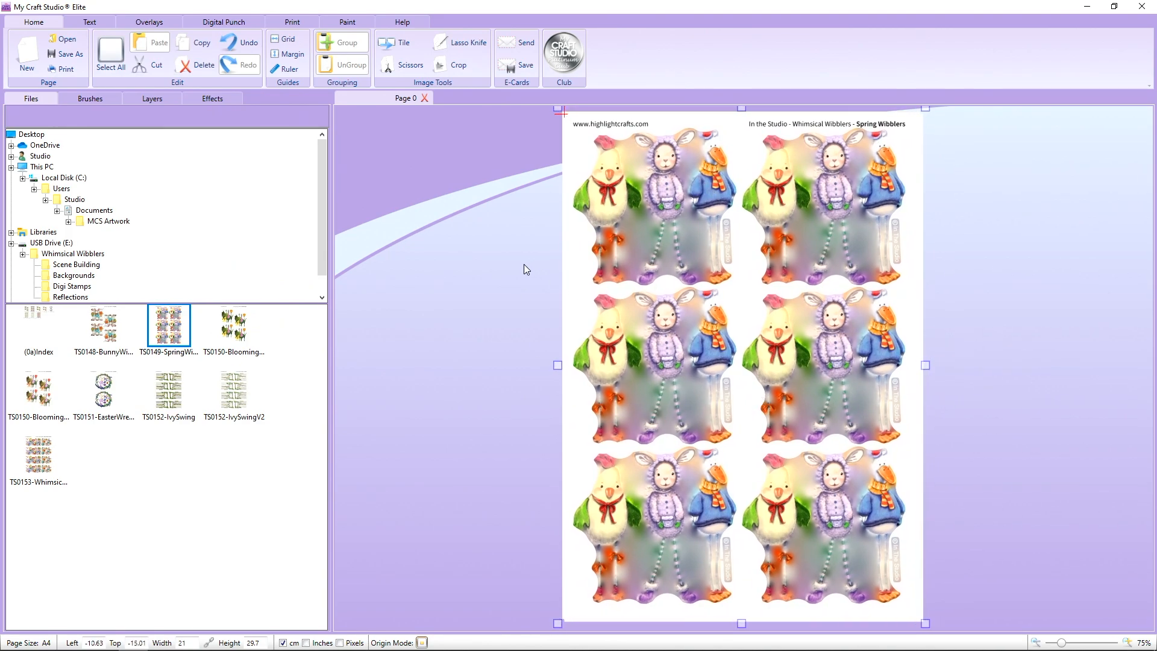
pyautogui.click(214, 99)
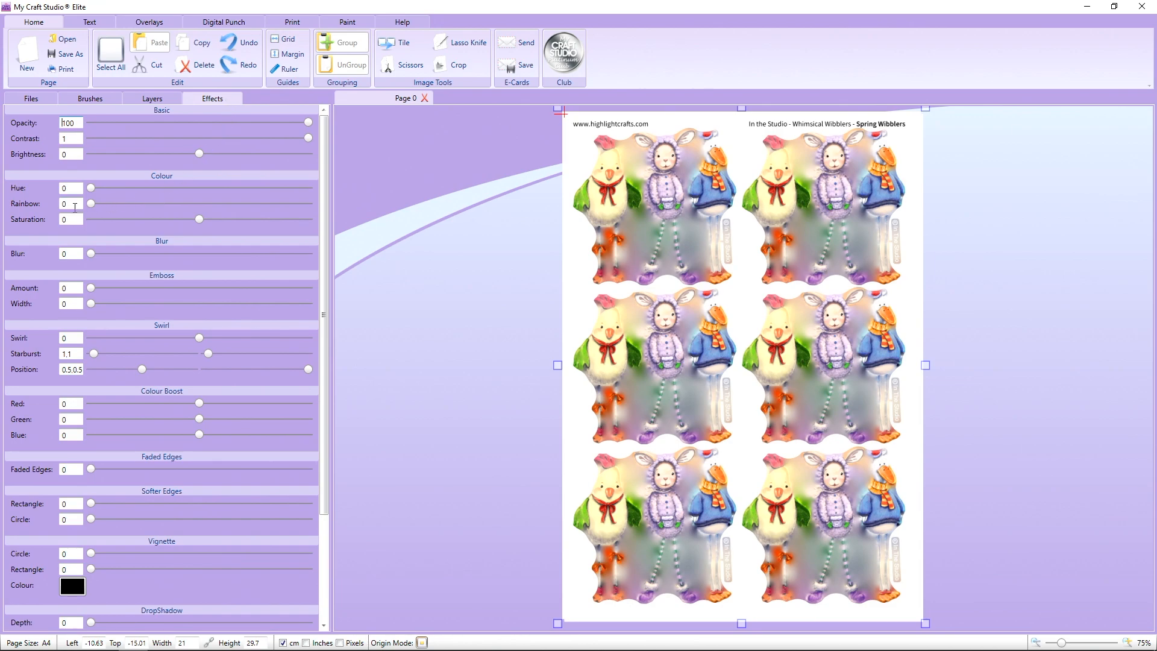
pyautogui.moveTo(92, 204); pyautogui.dragTo(176, 203)
pyautogui.click(196, 65)
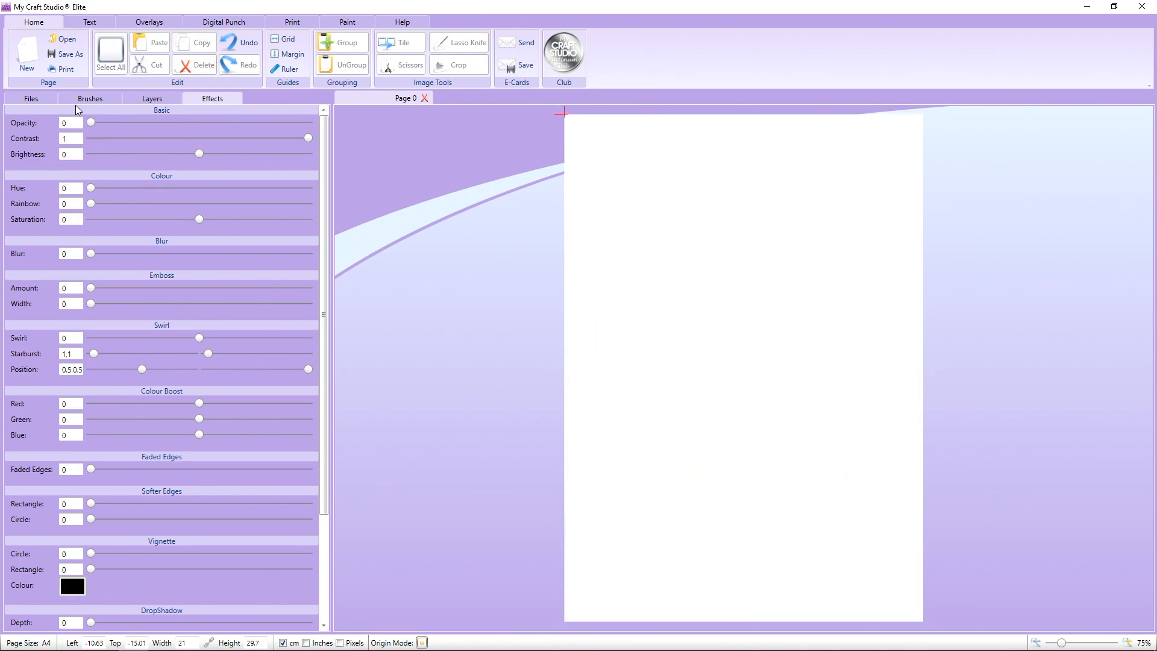
# Step: Lay out the TS0151 Easter Wreath, TS0152-IvySwingV2 and TS0152-IvySwing sheets side by side for comparison, and delete all three
pyautogui.click(28, 98)
pyautogui.moveTo(99, 391); pyautogui.dragTo(694, 231)
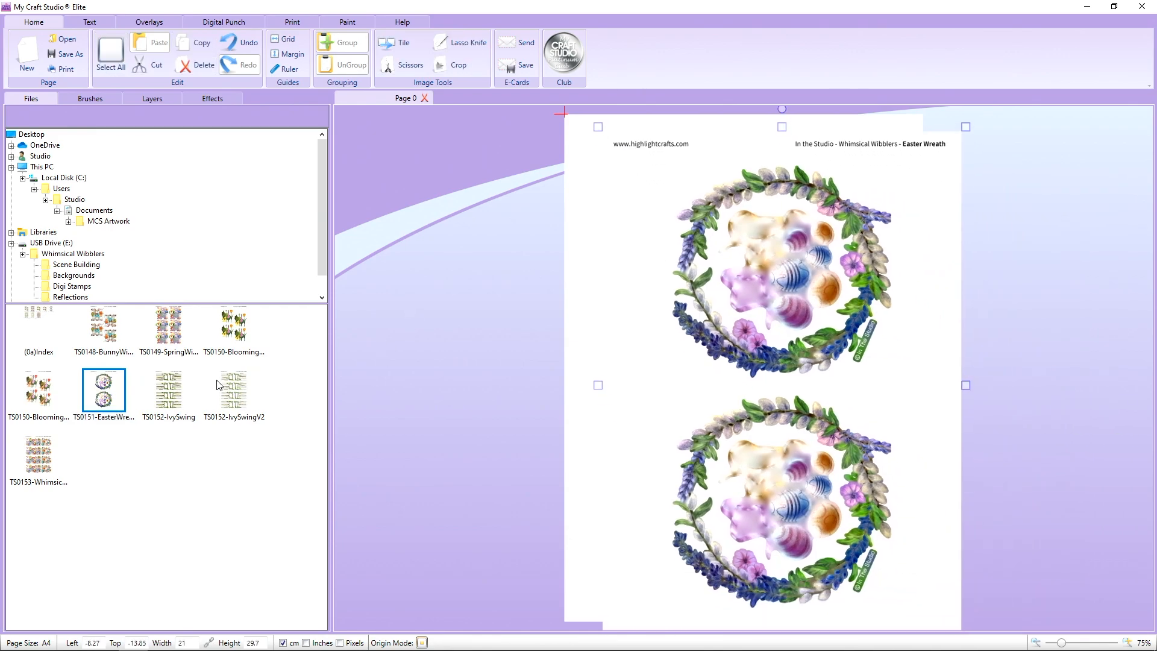
pyautogui.moveTo(218, 384); pyautogui.dragTo(769, 259)
pyautogui.moveTo(928, 383); pyautogui.dragTo(504, 262)
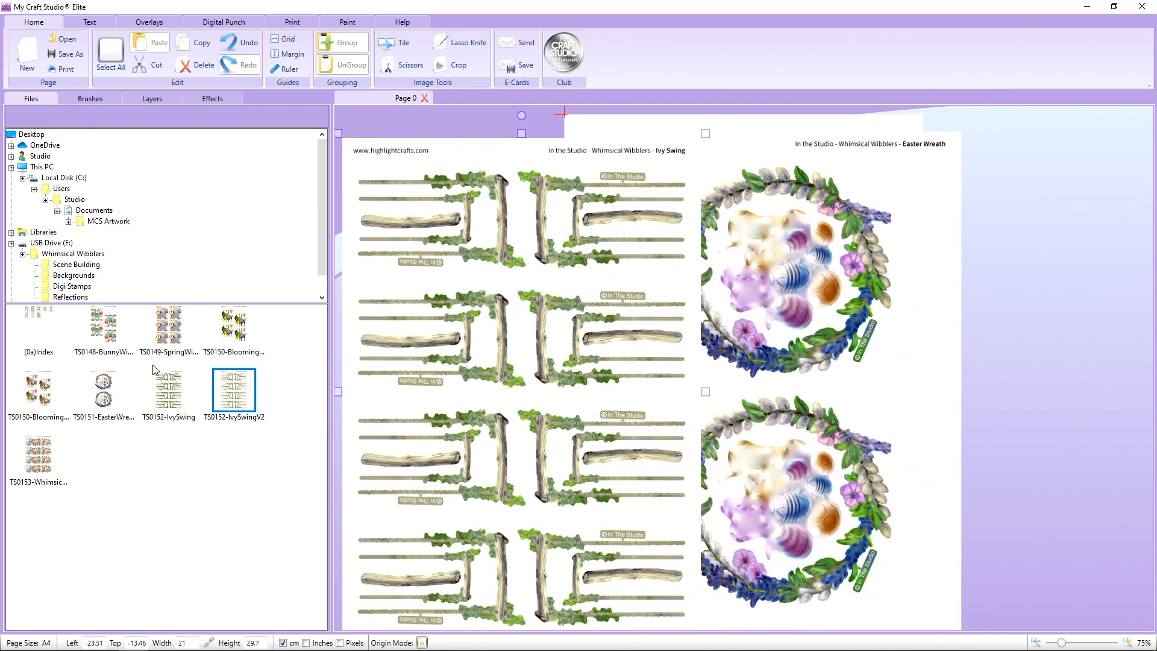
pyautogui.moveTo(172, 387); pyautogui.dragTo(974, 269)
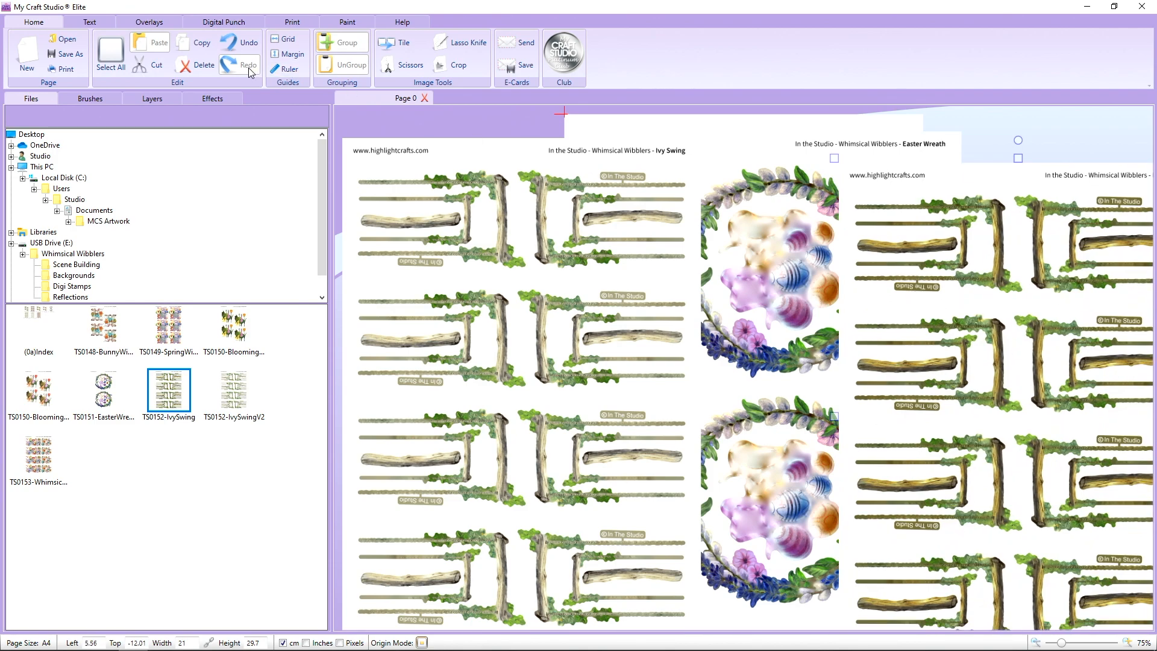
pyautogui.click(111, 53)
pyautogui.click(196, 65)
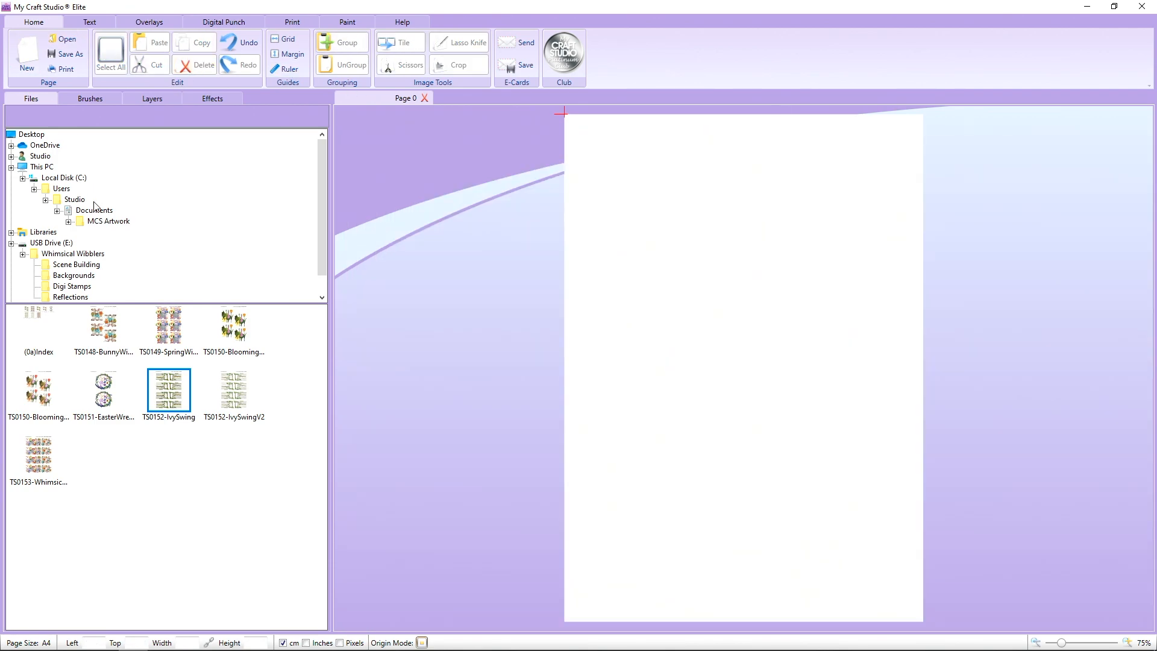
# Step: Open the Scene Building artwork folder inside Whimsical Wibblers
pyautogui.click(95, 254)
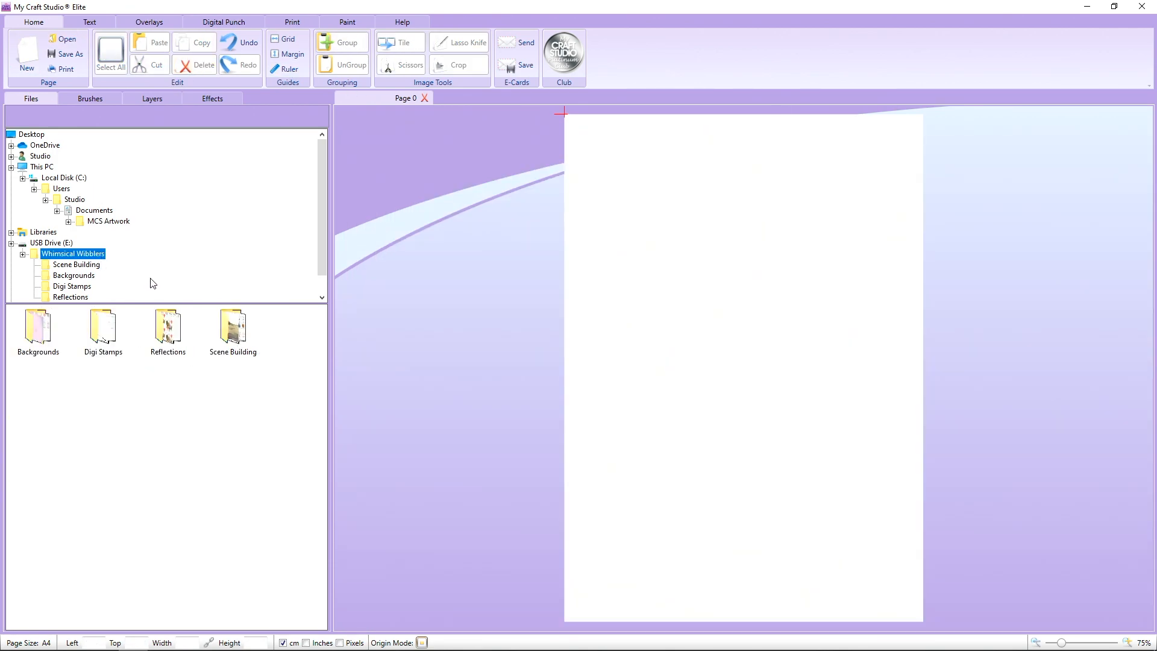
pyautogui.doubleClick(232, 327)
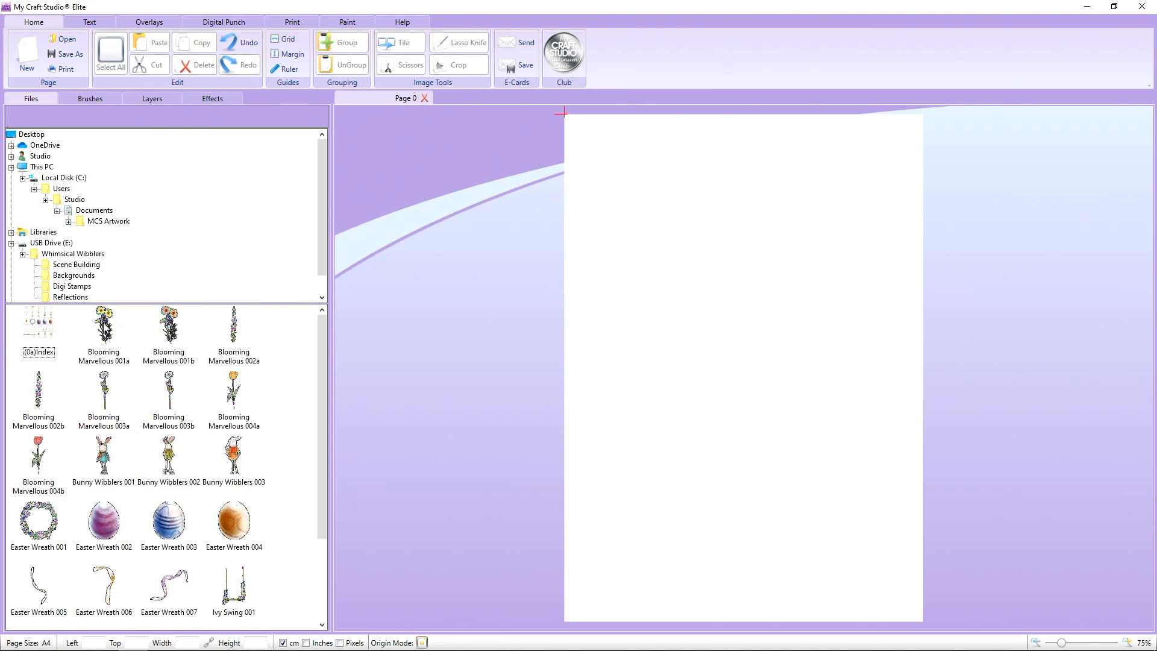
pyautogui.scroll(-3, 212, 390)
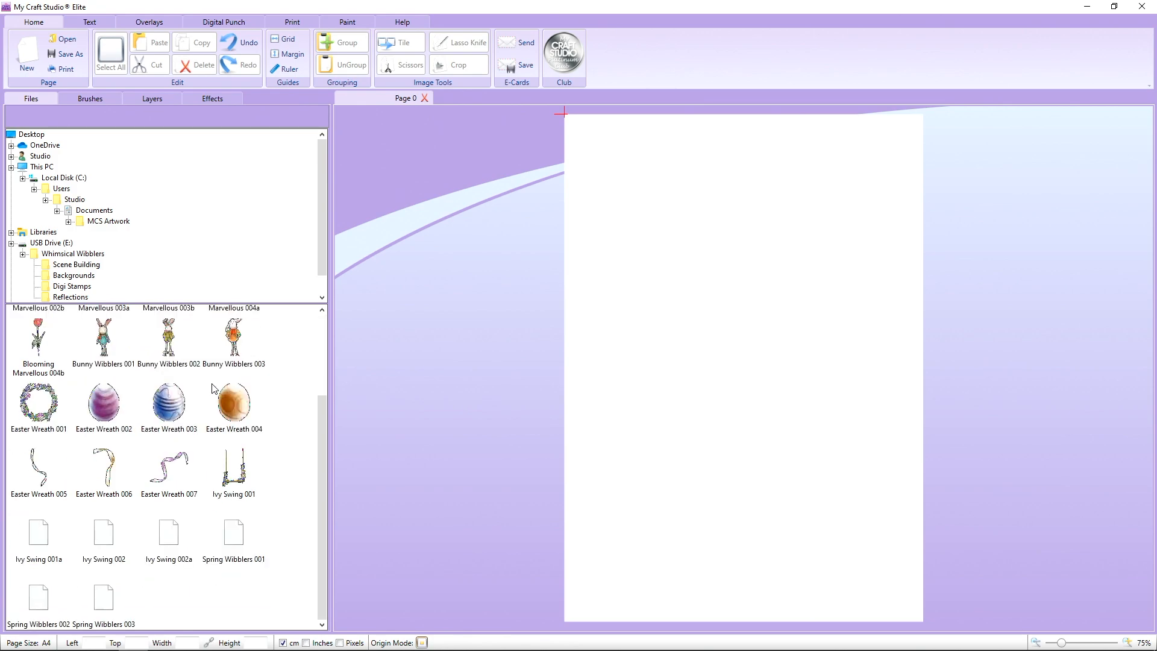
# Step: Place the Spring Wibblers 001 duck on the left half of the page, enlarged to about 28.5 cm high
pyautogui.click(240, 531)
pyautogui.moveTo(700, 346); pyautogui.dragTo(434, 128)
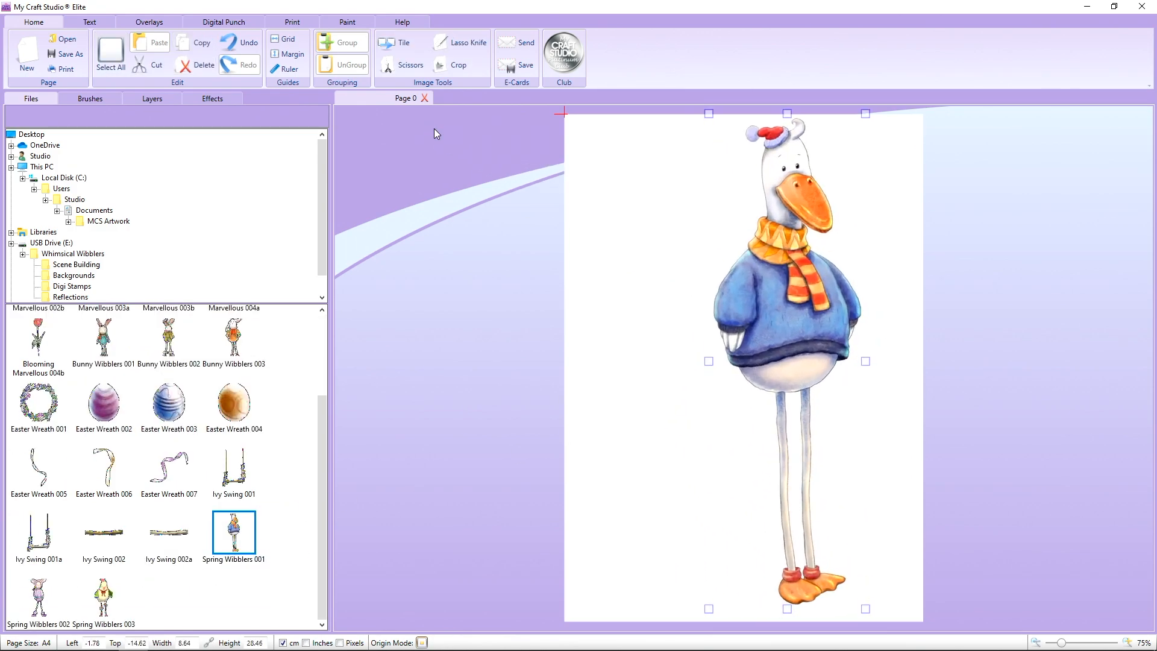
pyautogui.moveTo(766, 299); pyautogui.dragTo(638, 295)
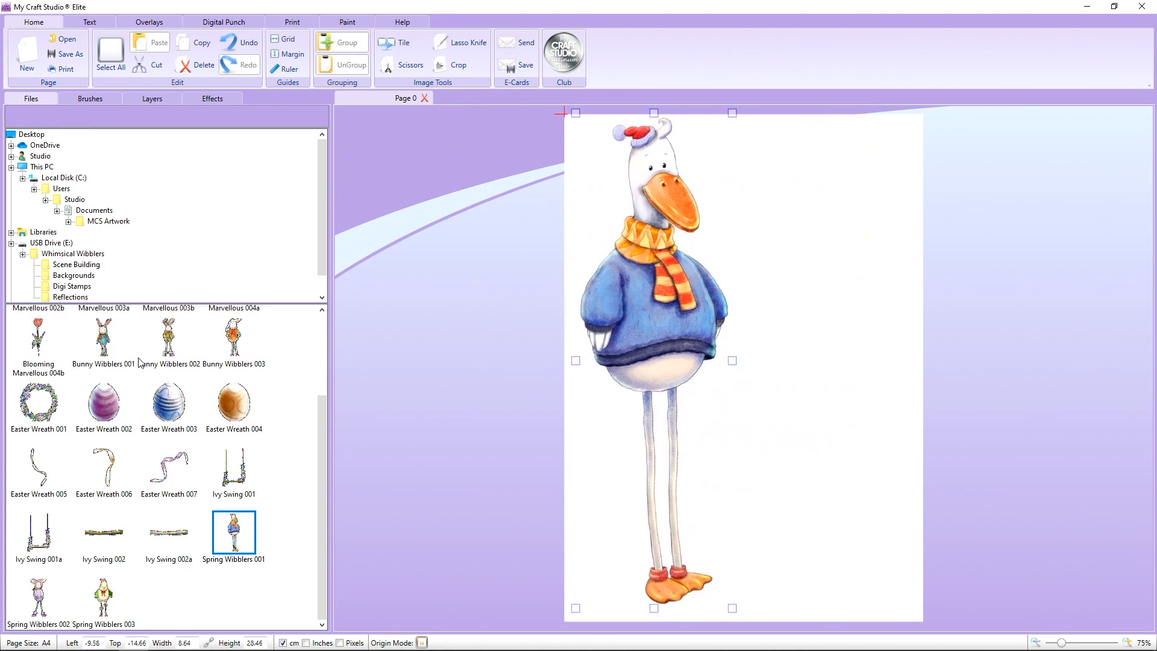
# Step: Place the Easter Wreath 001 artwork right of the page, and Easter Wreath 002 and Bunny Wibblers 001 near its left edge
pyautogui.click(38, 409)
pyautogui.moveTo(938, 268); pyautogui.dragTo(938, 268)
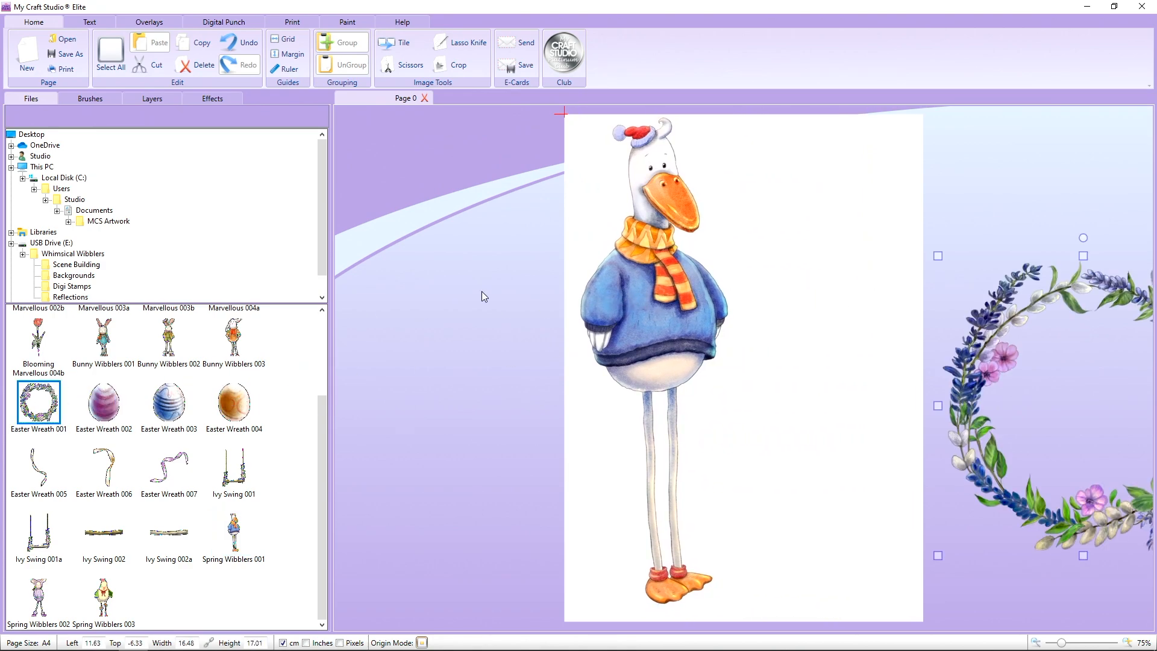
pyautogui.moveTo(120, 415); pyautogui.dragTo(458, 352)
pyautogui.moveTo(109, 335); pyautogui.dragTo(519, 339)
# Step: Place the Blooming Marvellous 004b tulip beside the duck at about 27.4 cm high
pyautogui.click(54, 336)
pyautogui.moveTo(54, 337); pyautogui.dragTo(741, 100)
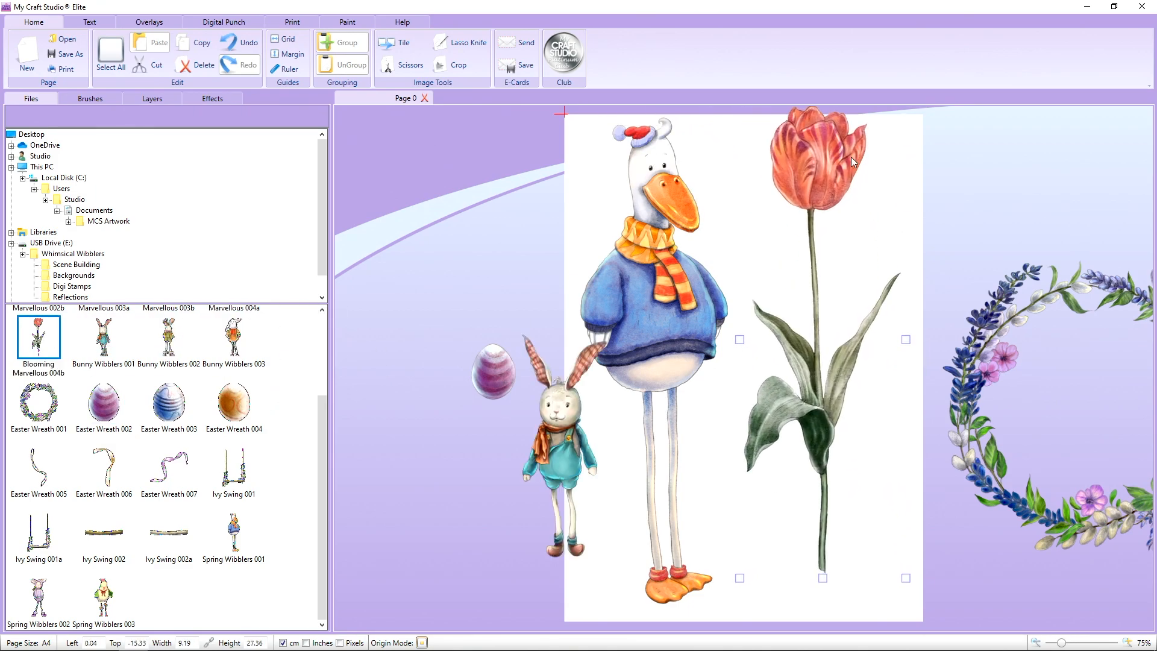
pyautogui.moveTo(816, 158); pyautogui.dragTo(813, 176)
# Step: Add the Blooming Marvellous 002a flower about 26.9 cm high left of the page, and clear all placed artwork
pyautogui.scroll(2, 212, 421)
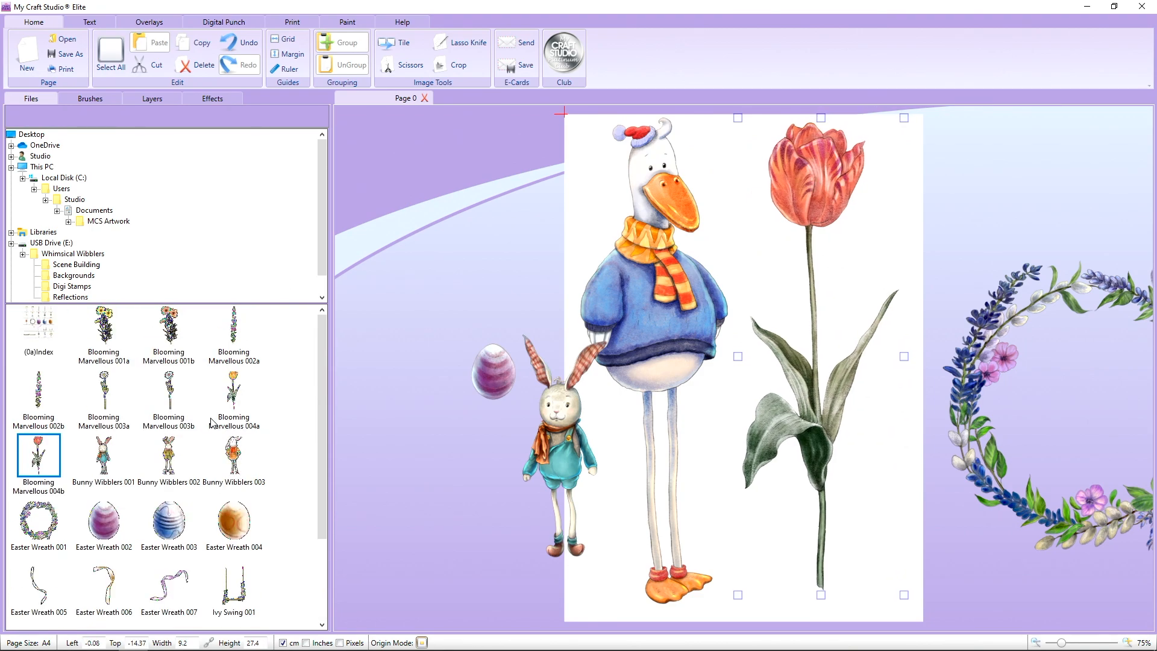
pyautogui.moveTo(230, 331); pyautogui.dragTo(421, 227)
pyautogui.moveTo(427, 376); pyautogui.dragTo(609, 541)
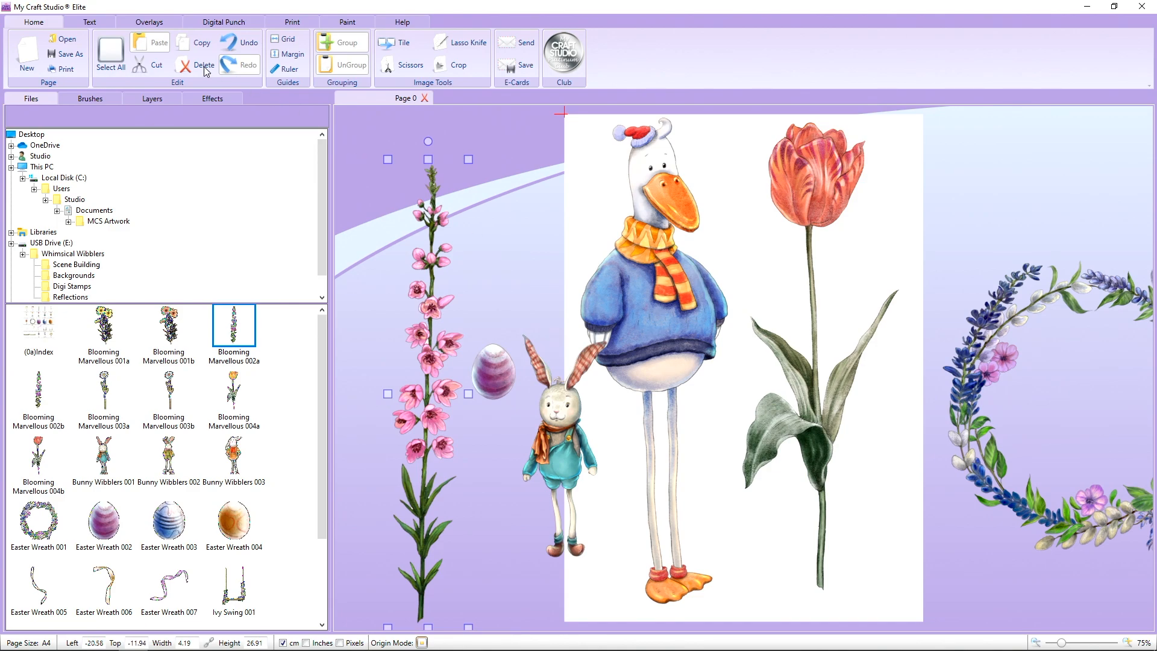
pyautogui.click(111, 53)
pyautogui.click(197, 65)
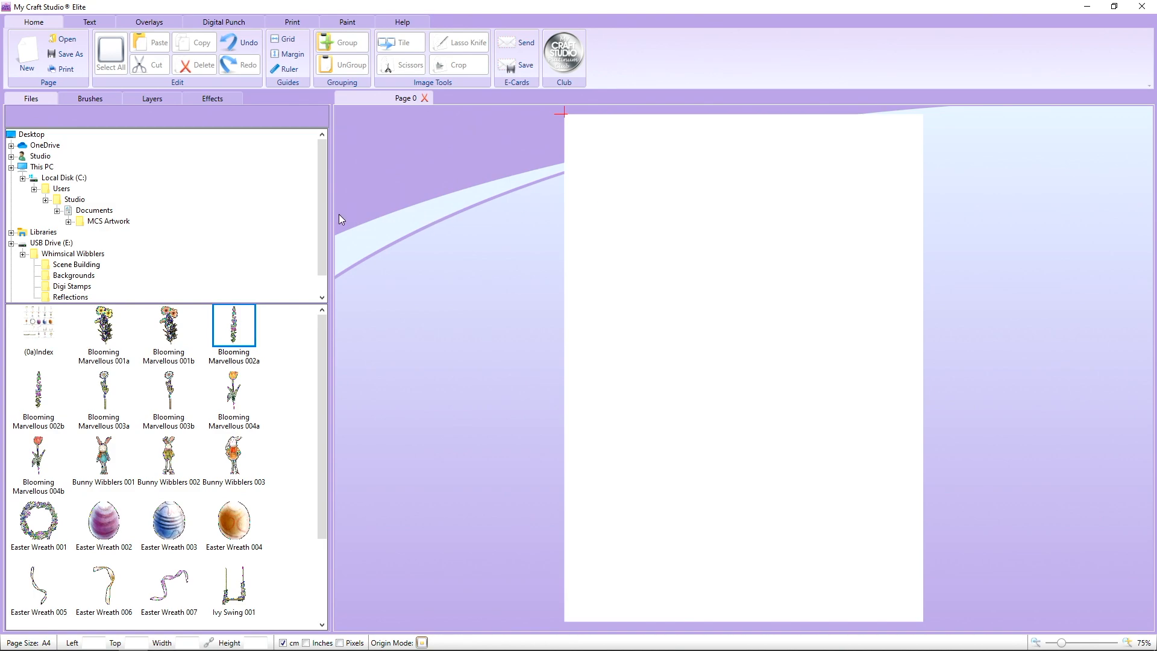
# Step: Place the Easter Wreath 001 artwork on the blank page and position it near the centre
pyautogui.moveTo(39, 519); pyautogui.dragTo(699, 287)
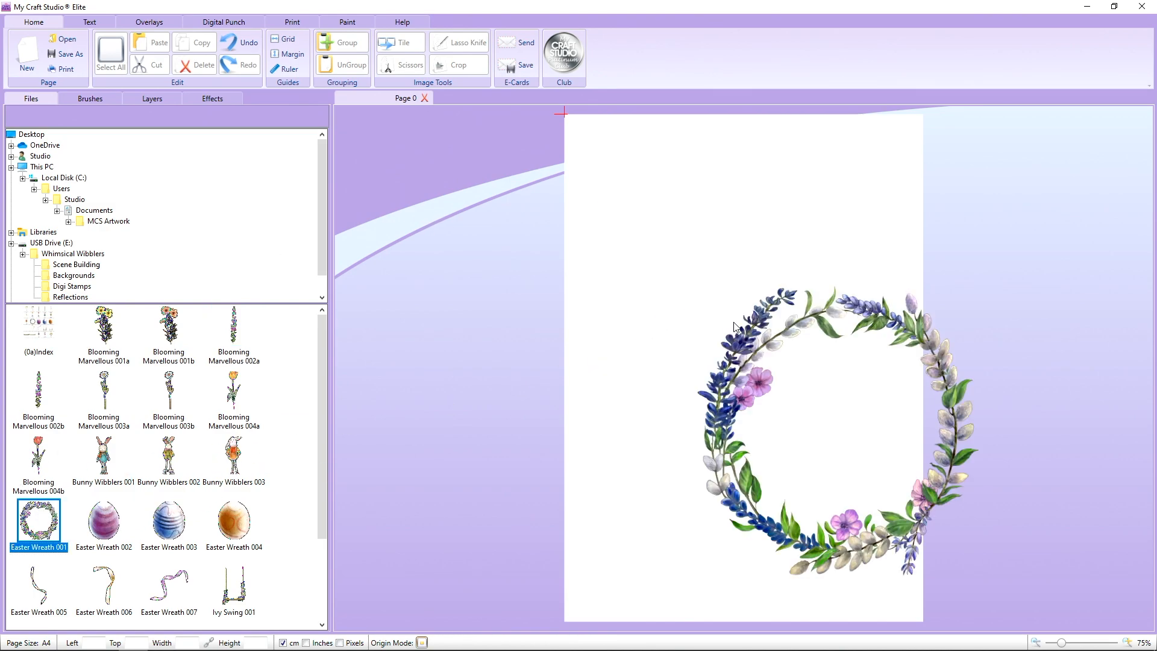
pyautogui.moveTo(734, 327); pyautogui.dragTo(670, 258)
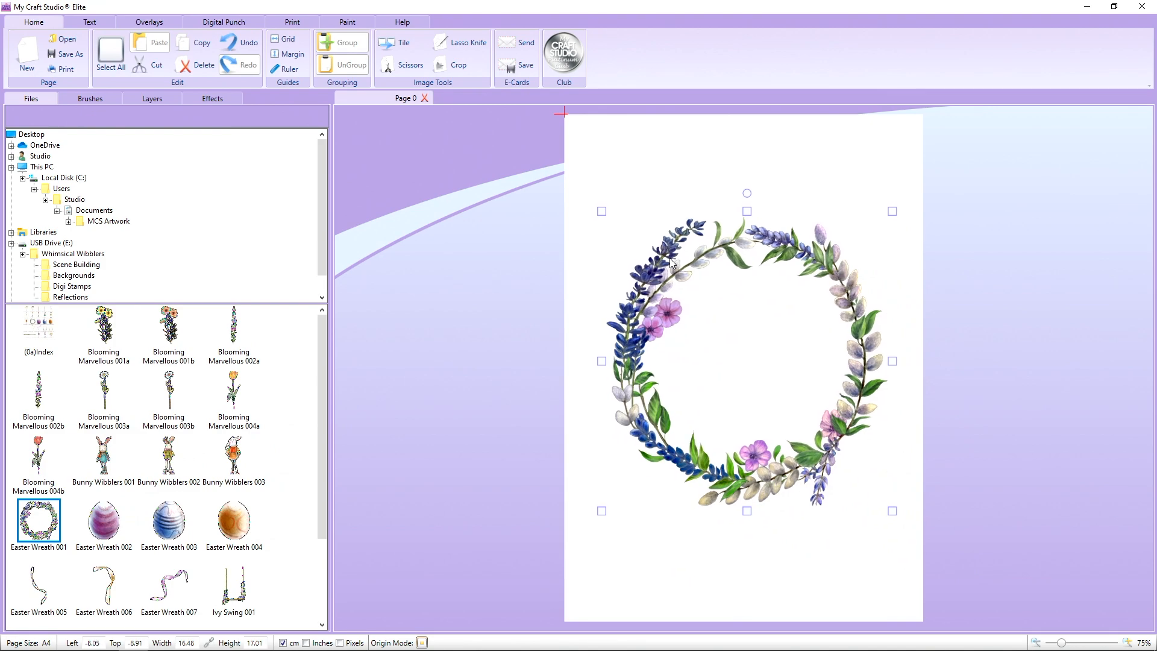
pyautogui.moveTo(845, 275); pyautogui.dragTo(849, 263)
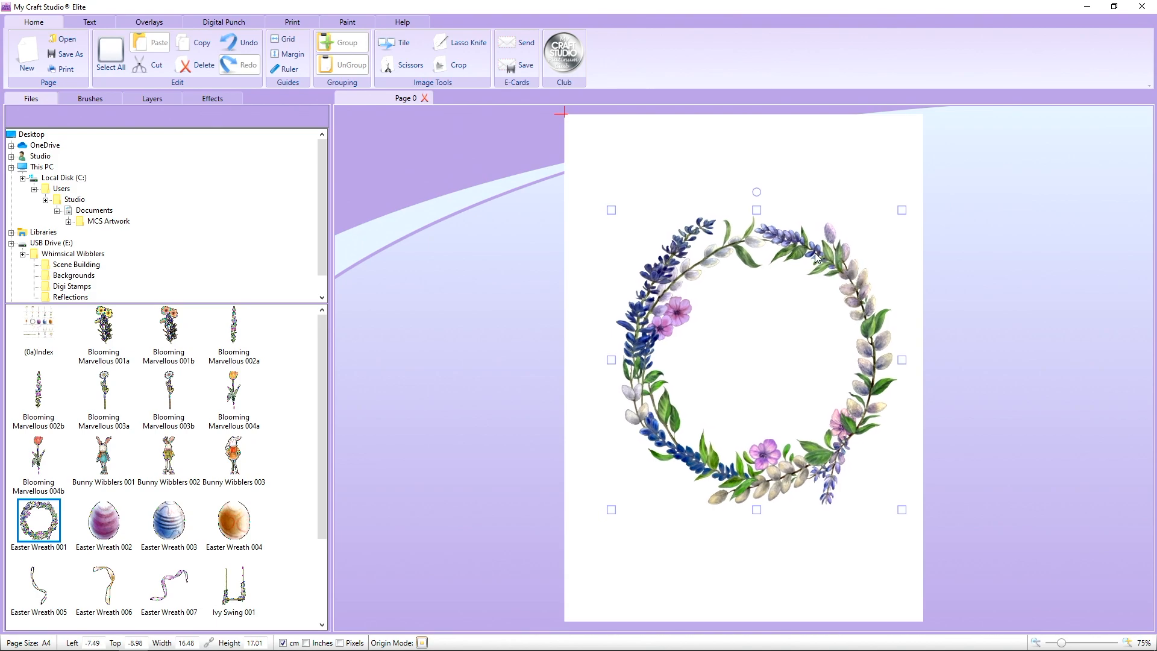
# Step: Add the Ivy Swing 002 log and position it horizontally across the upper part of the wreath
pyautogui.scroll(-2, 196, 366)
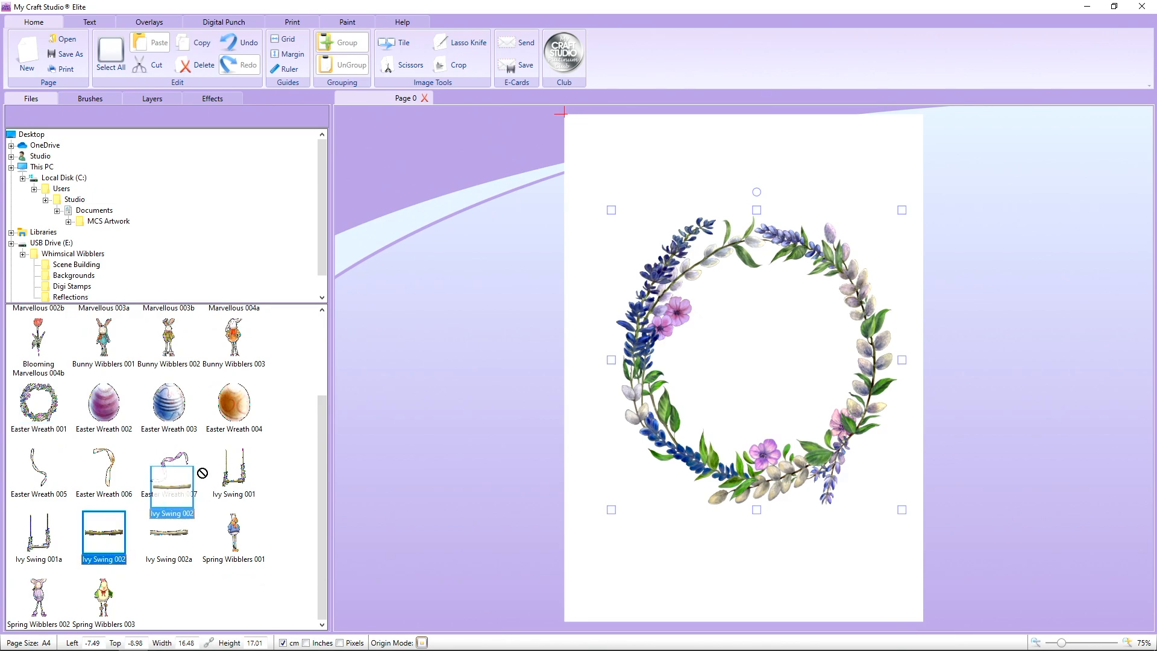
pyautogui.click(104, 525)
pyautogui.moveTo(105, 525); pyautogui.dragTo(709, 286)
pyautogui.moveTo(839, 264); pyautogui.dragTo(797, 273)
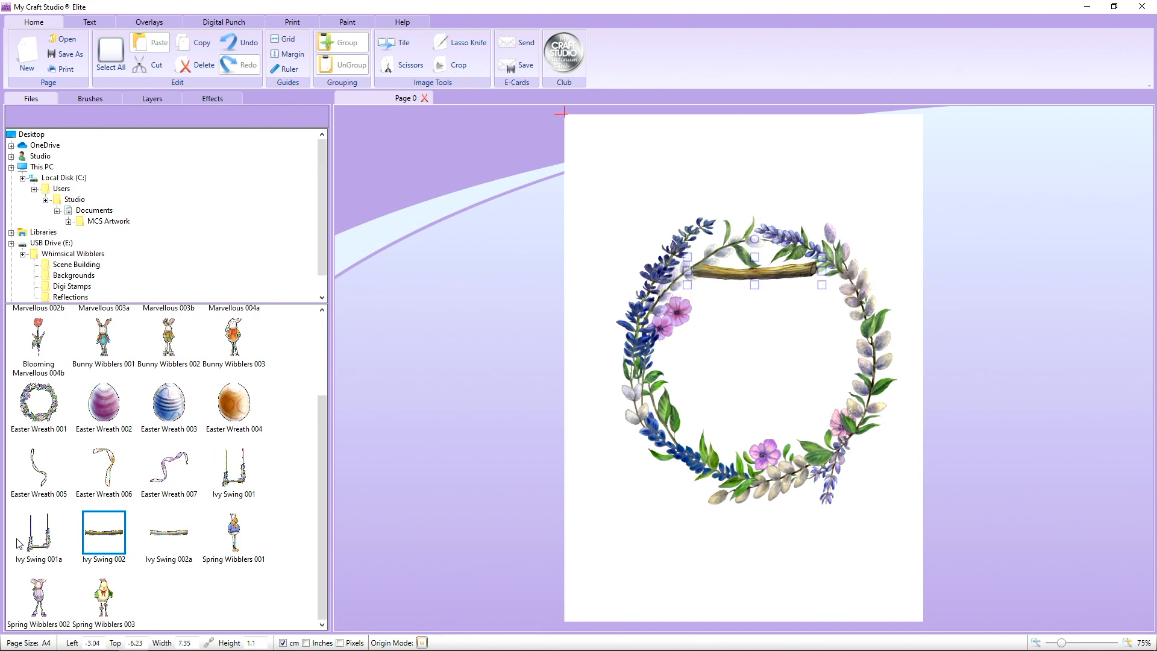
# Step: Add the Ivy Swing 001a and Ivy Swing 001 artwork in the workspace left of the wreath
pyautogui.moveTo(36, 545); pyautogui.dragTo(497, 313)
pyautogui.moveTo(486, 392); pyautogui.dragTo(407, 274)
pyautogui.moveTo(234, 470); pyautogui.dragTo(508, 306)
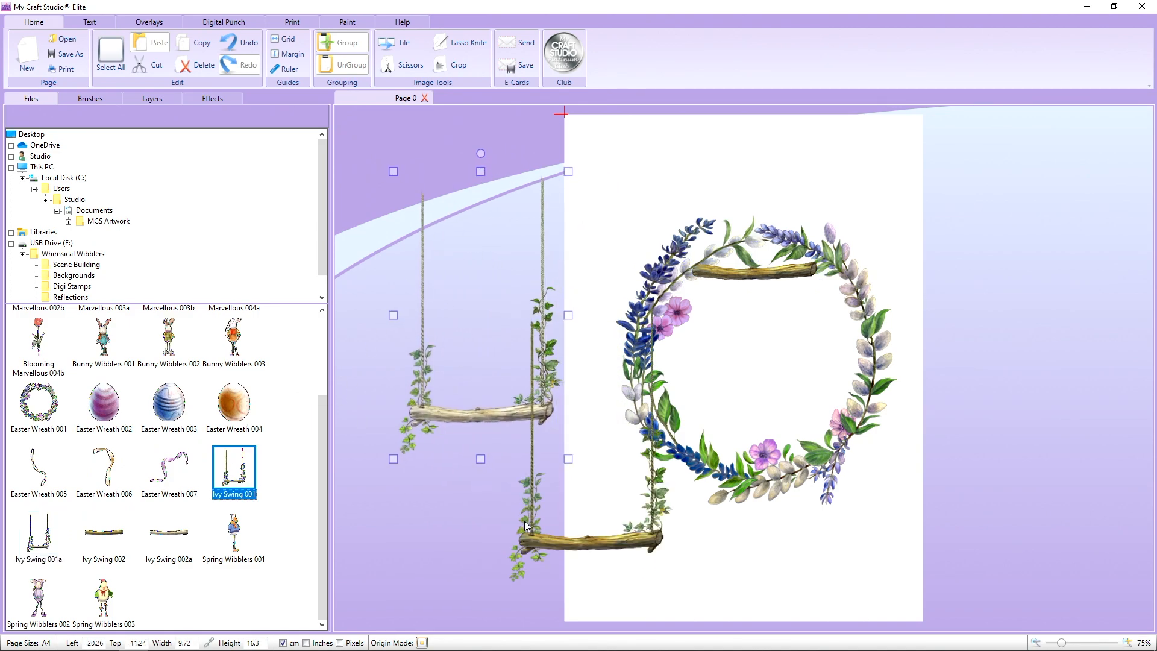
# Step: Shrink the Ivy Swing 001 to about 5.4 × 9 cm, hang it from the log, and delete the pale Ivy Swing 001a
pyautogui.moveTo(525, 521); pyautogui.dragTo(709, 413)
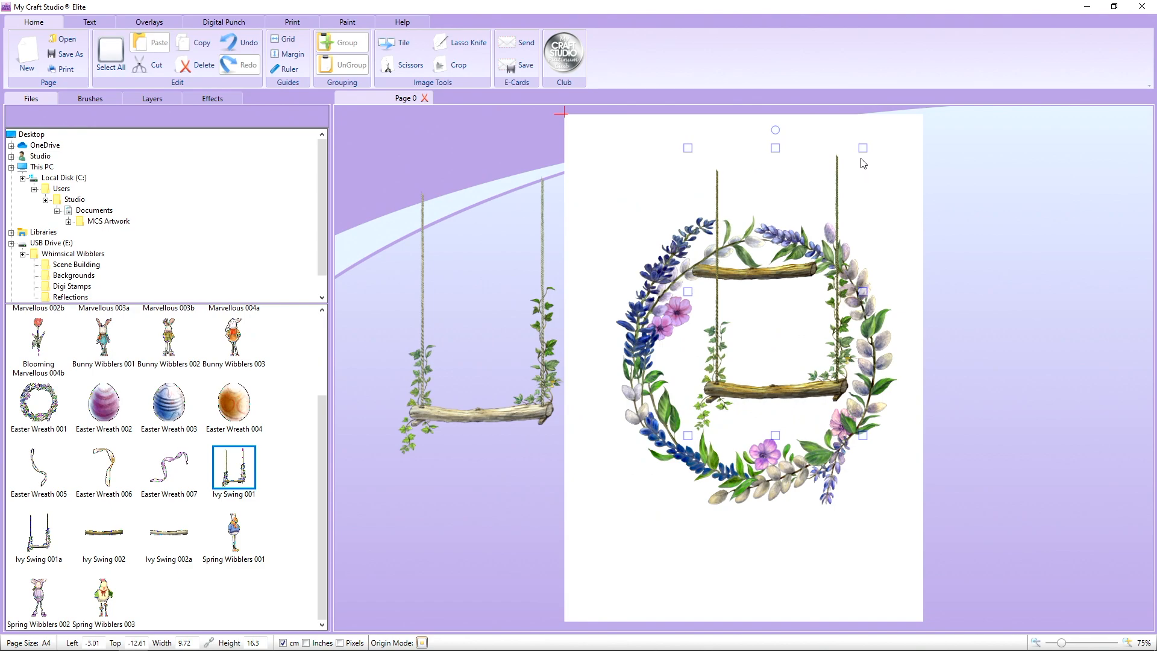
pyautogui.moveTo(863, 148); pyautogui.dragTo(817, 273)
pyautogui.moveTo(750, 418); pyautogui.dragTo(764, 406)
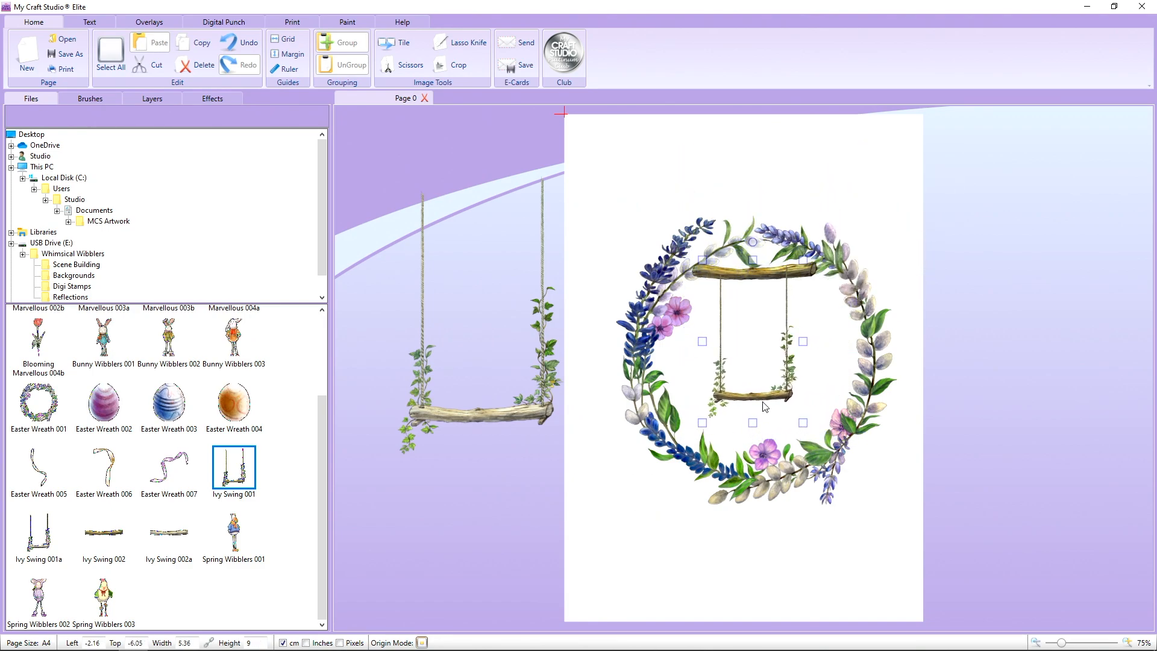
pyautogui.click(555, 390)
pyautogui.click(204, 65)
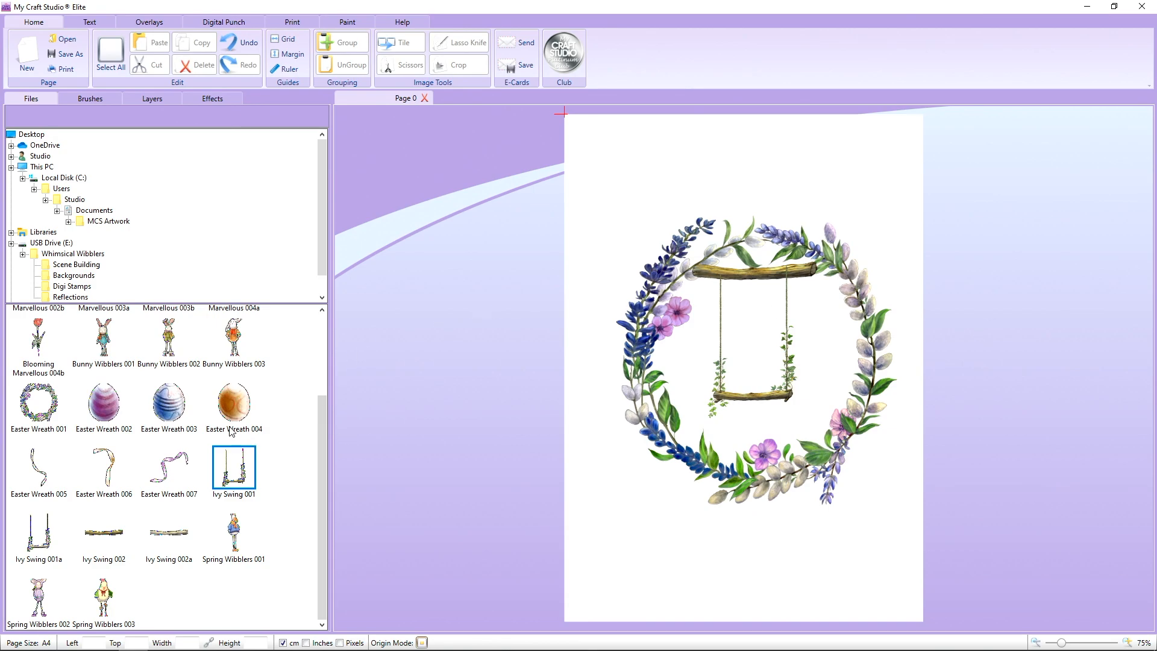
# Step: Add Bunny Wibblers 001 at about 4.7 cm high and seat it on the left half of the swing
pyautogui.scroll(2, 230, 431)
pyautogui.moveTo(115, 439); pyautogui.dragTo(540, 290)
pyautogui.moveTo(582, 244); pyautogui.dragTo(541, 309)
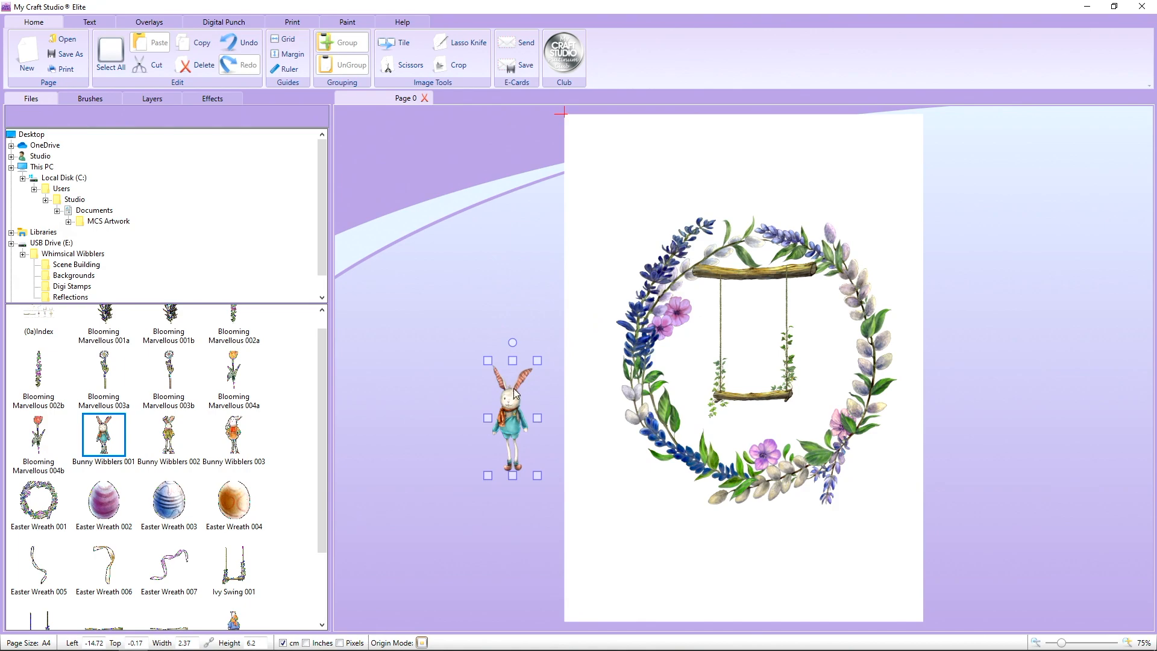
pyautogui.moveTo(515, 392); pyautogui.dragTo(794, 284)
pyautogui.moveTo(762, 336); pyautogui.dragTo(753, 349)
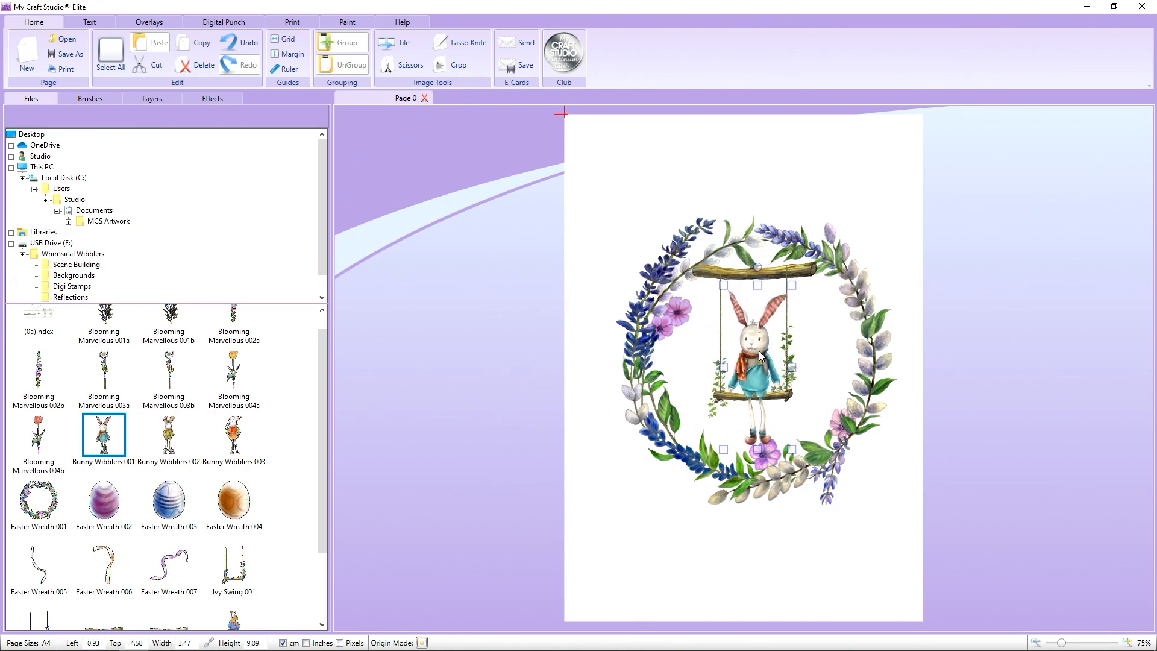
pyautogui.moveTo(792, 285); pyautogui.dragTo(764, 331)
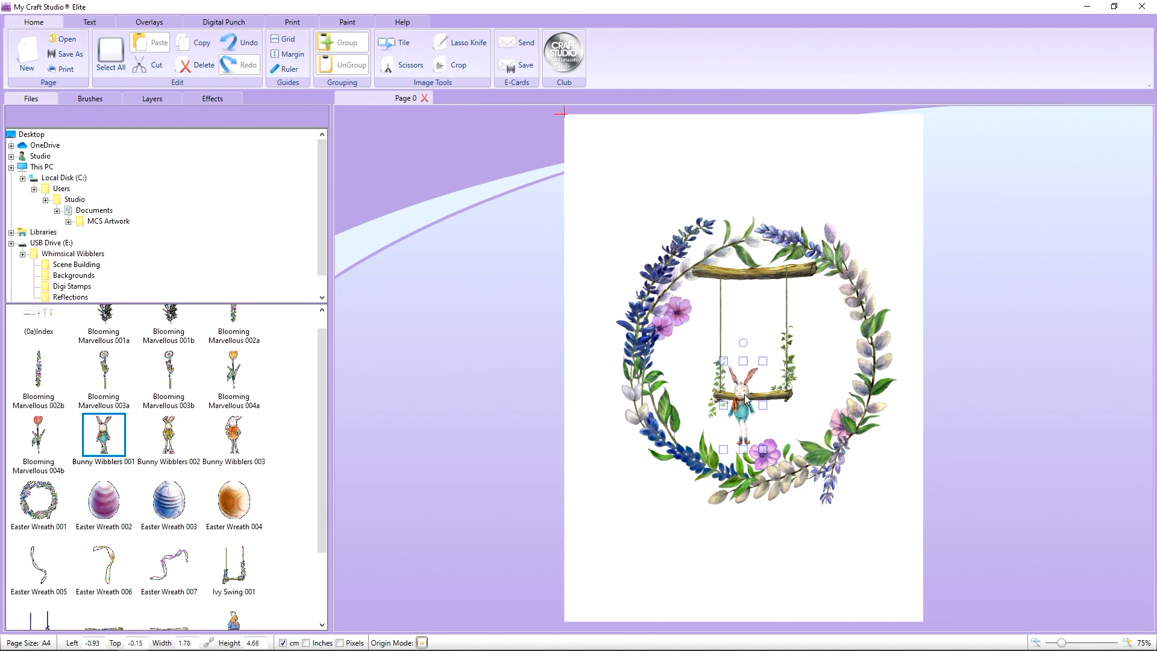
pyautogui.moveTo(743, 395); pyautogui.dragTo(740, 377)
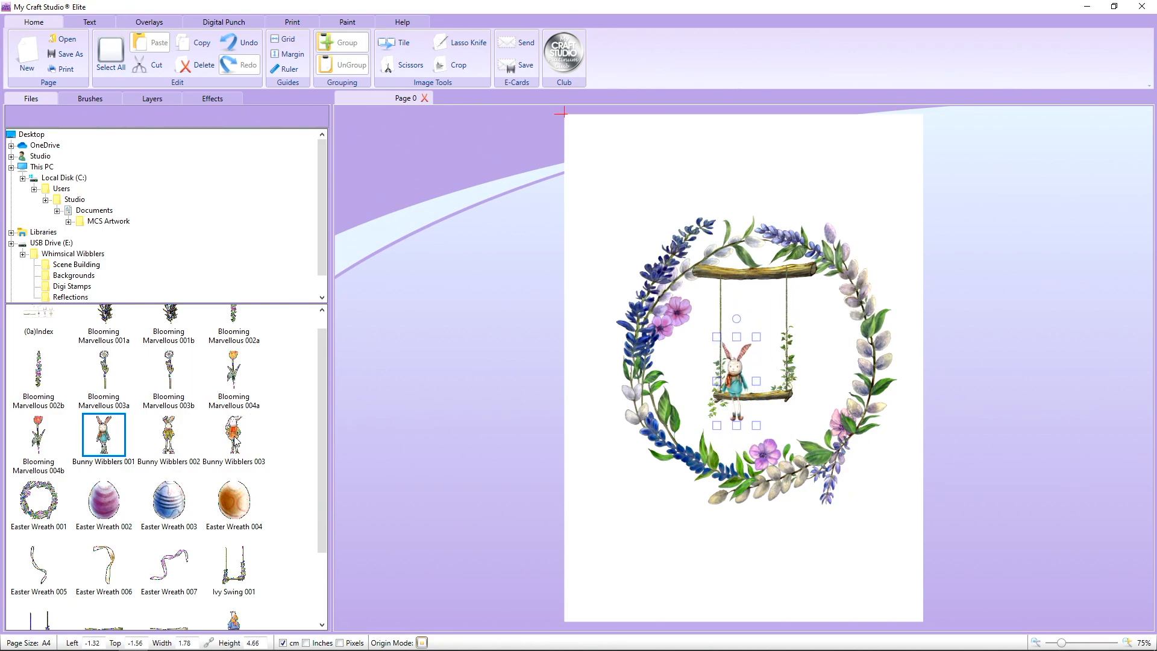
# Step: Add Bunny Wibblers 003 at about 4.6 cm high and seat it on the swing beside the first bunny
pyautogui.moveTo(233, 437); pyautogui.dragTo(460, 300)
pyautogui.moveTo(553, 313); pyautogui.dragTo(501, 432)
pyautogui.moveTo(493, 471); pyautogui.dragTo(775, 369)
pyautogui.moveTo(785, 343); pyautogui.dragTo(786, 342)
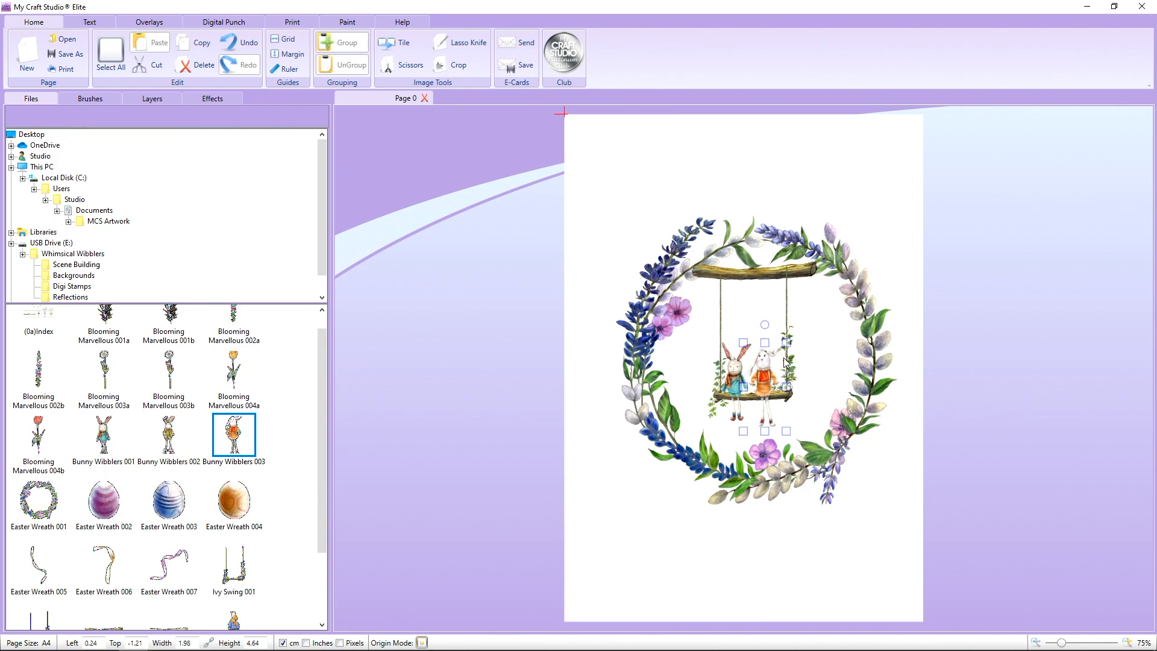
# Step: Move the log and the wreath away from the swing, and undo those moves
pyautogui.moveTo(809, 272); pyautogui.dragTo(564, 242)
pyautogui.moveTo(703, 249); pyautogui.dragTo(859, 313)
pyautogui.click(769, 382)
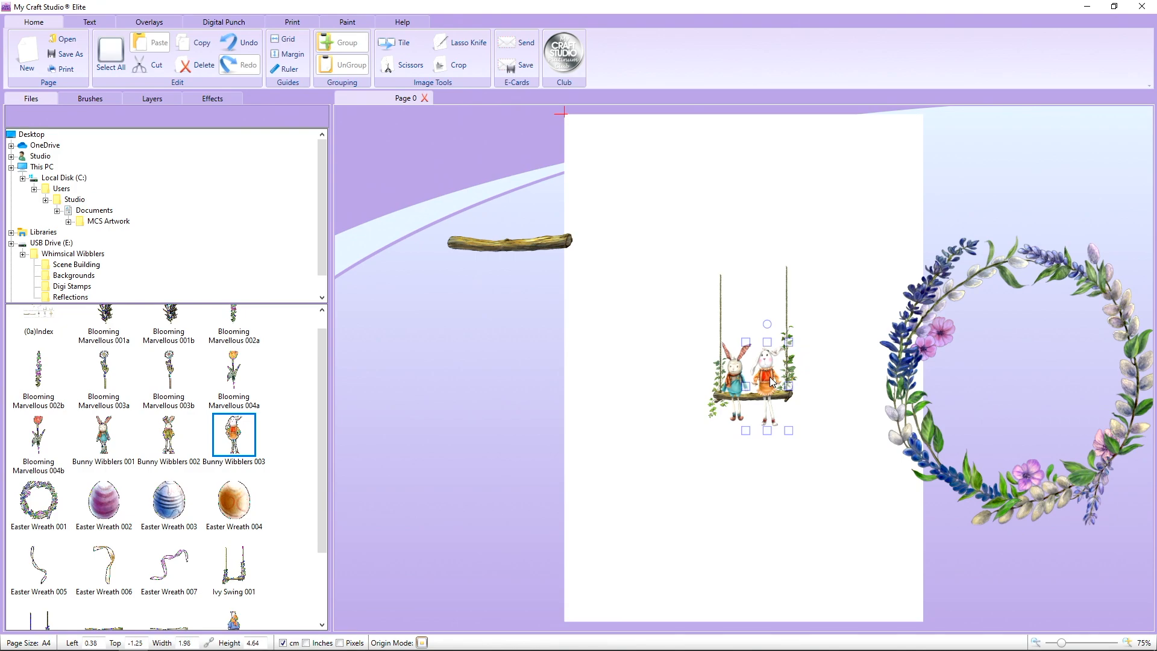
pyautogui.click(253, 43)
pyautogui.click(254, 44)
pyautogui.click(253, 43)
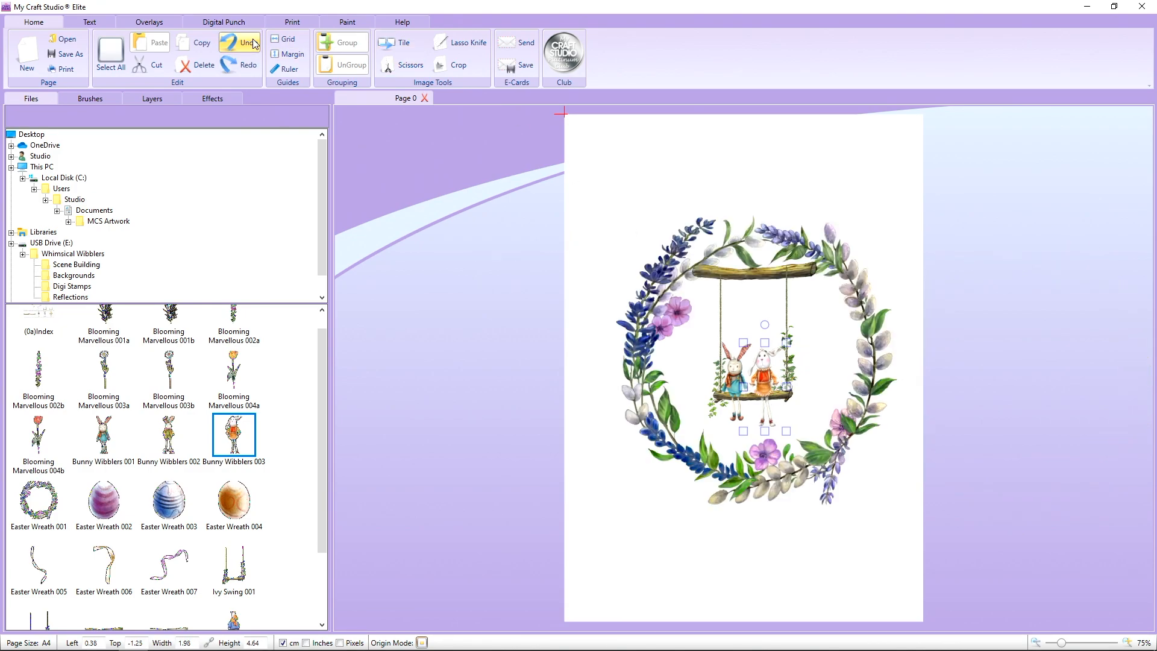
# Step: Move both bunnies off the page to the left, and add the Blooming Marvellous 002a flower angled along the wreath's upper left
pyautogui.moveTo(769, 382); pyautogui.dragTo(477, 335)
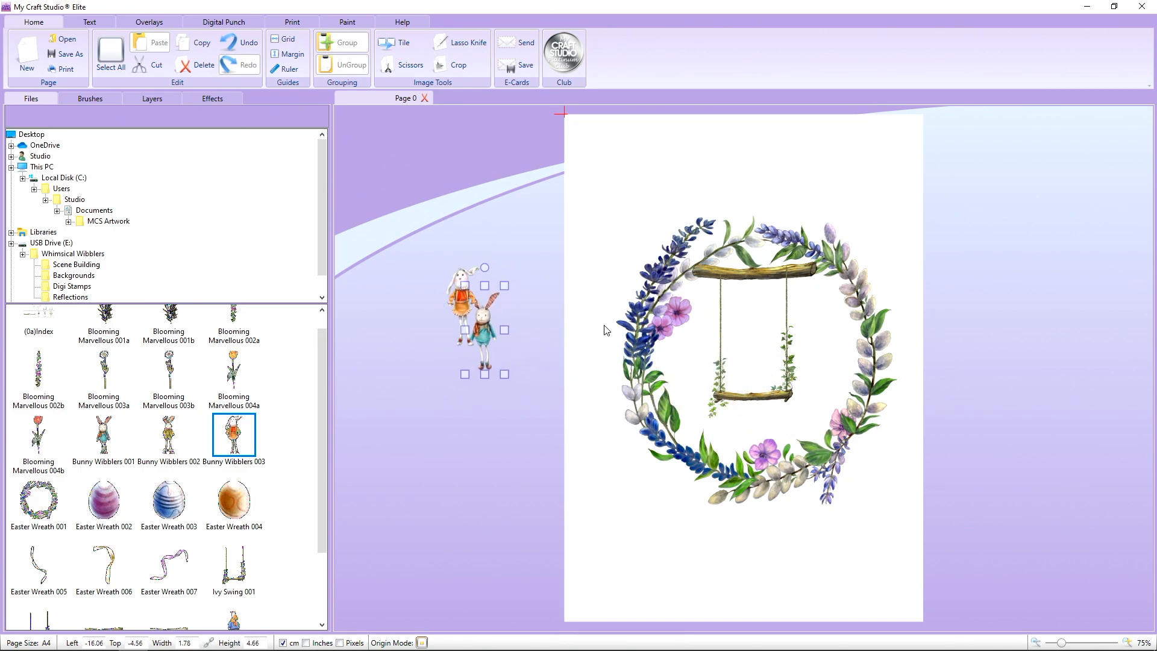
pyautogui.scroll(1, 144, 393)
pyautogui.click(223, 336)
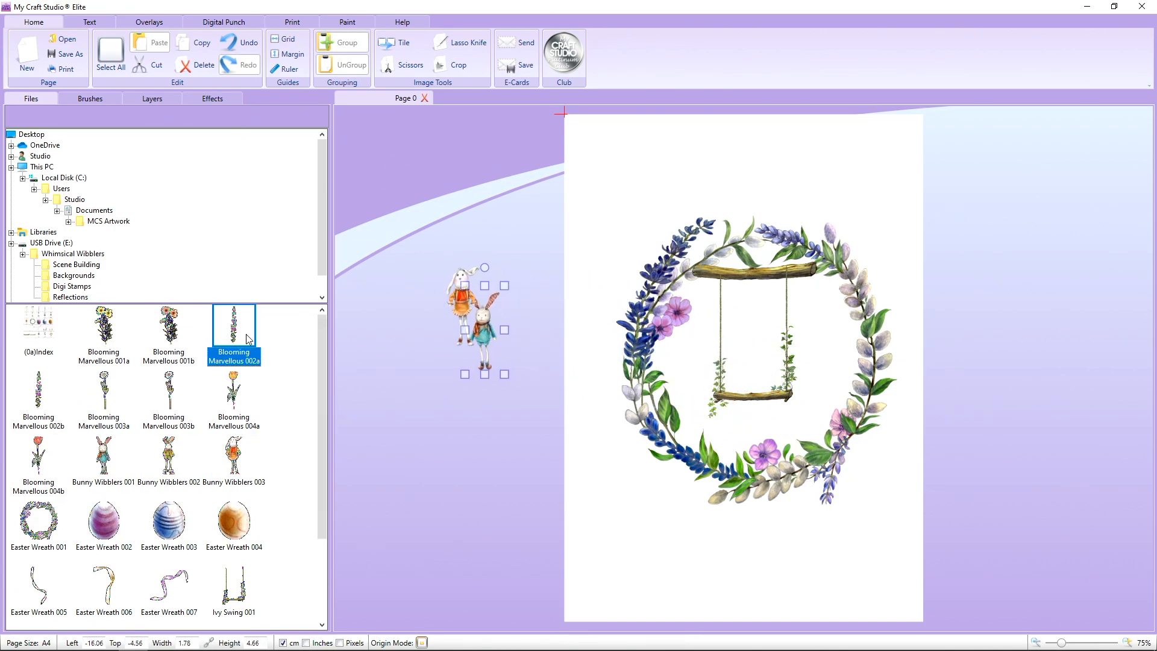
pyautogui.moveTo(373, 313); pyautogui.dragTo(694, 218)
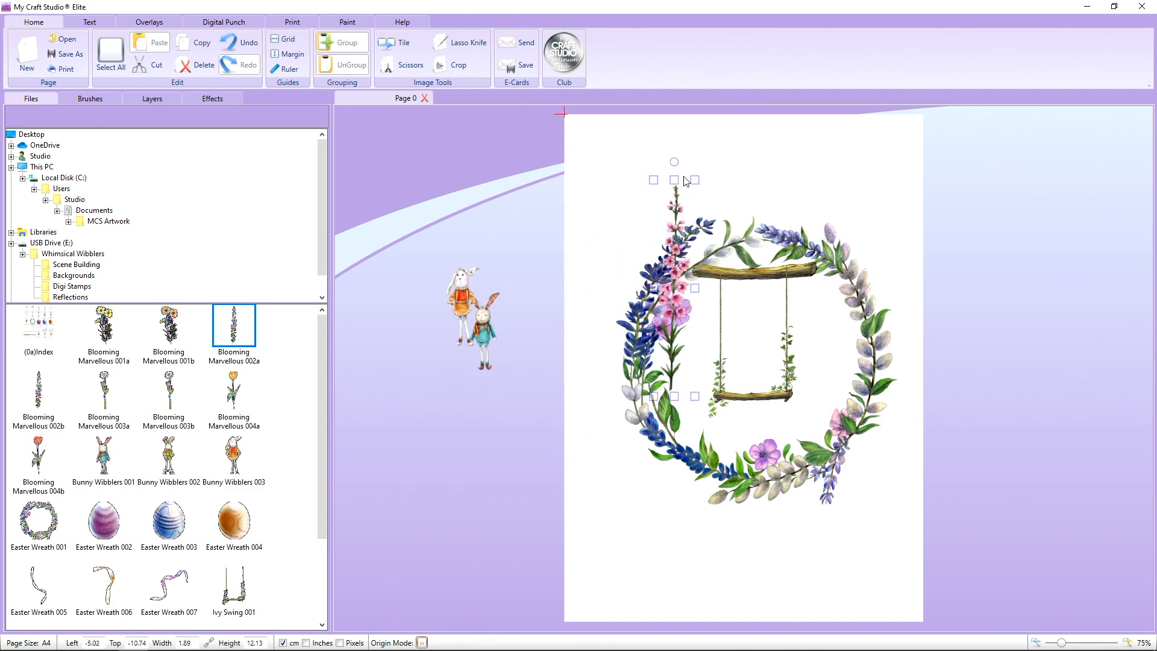
pyautogui.moveTo(674, 161); pyautogui.dragTo(702, 241)
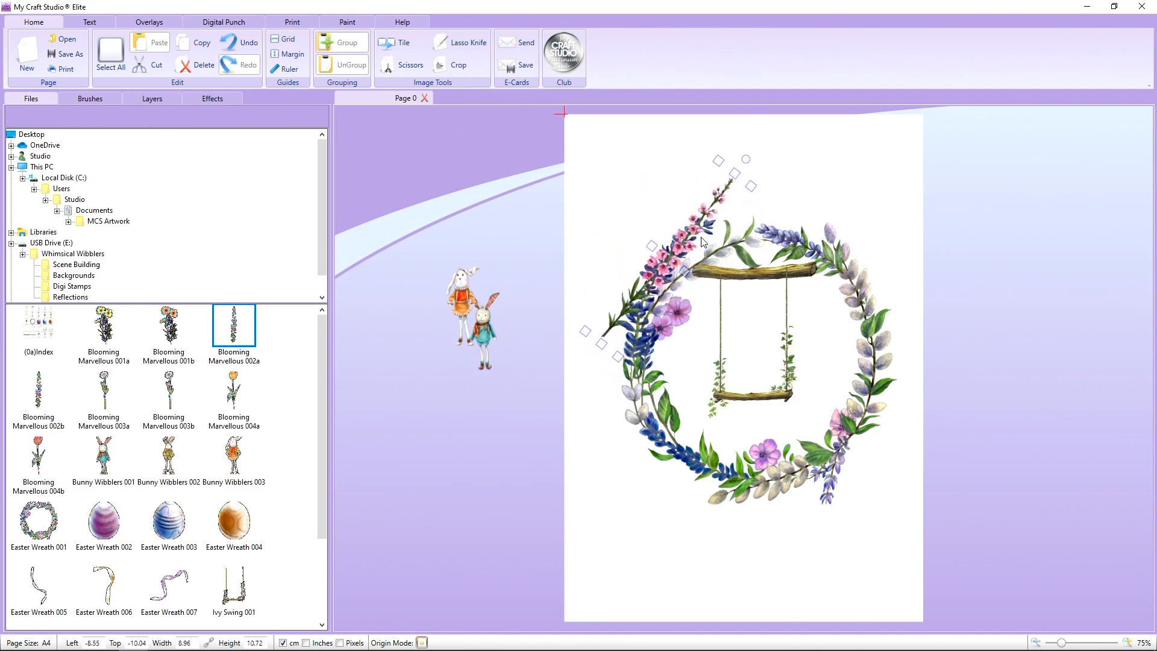
# Step: Duplicate the pink flower spray, rotate the copy to point down-left, and place it across the wreath's lower right
pyautogui.rightClick(701, 238)
pyautogui.click(726, 262)
pyautogui.rightClick(693, 239)
pyautogui.click(740, 282)
pyautogui.moveTo(674, 248); pyautogui.dragTo(938, 435)
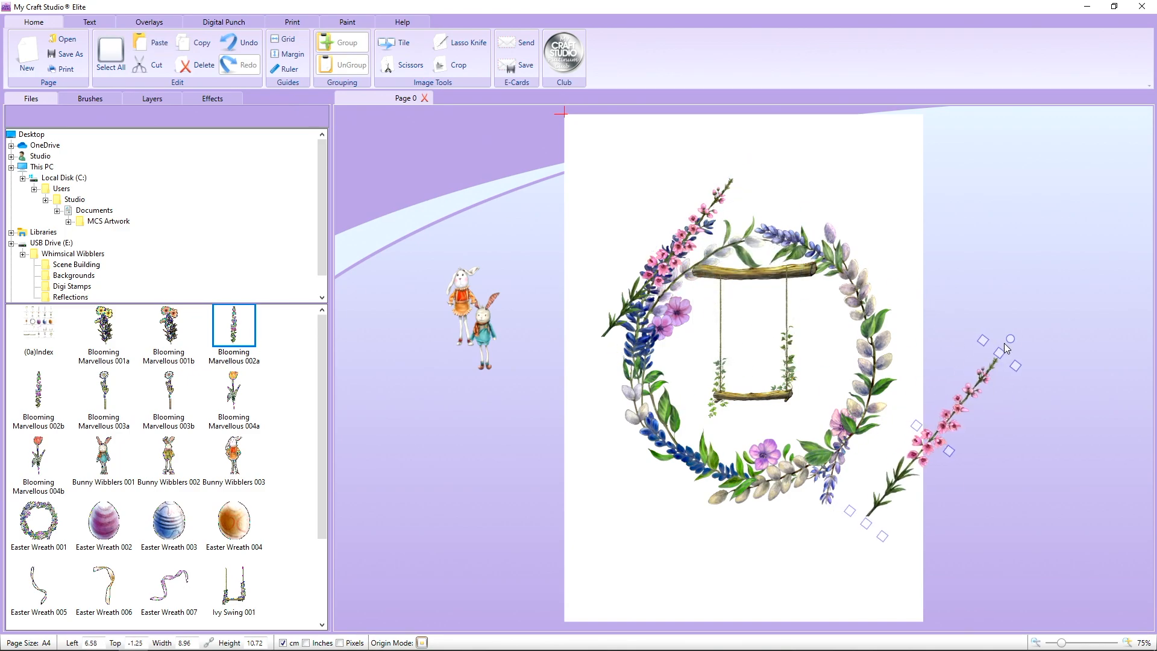
pyautogui.moveTo(1008, 345); pyautogui.dragTo(803, 642)
pyautogui.moveTo(954, 420); pyautogui.dragTo(830, 468)
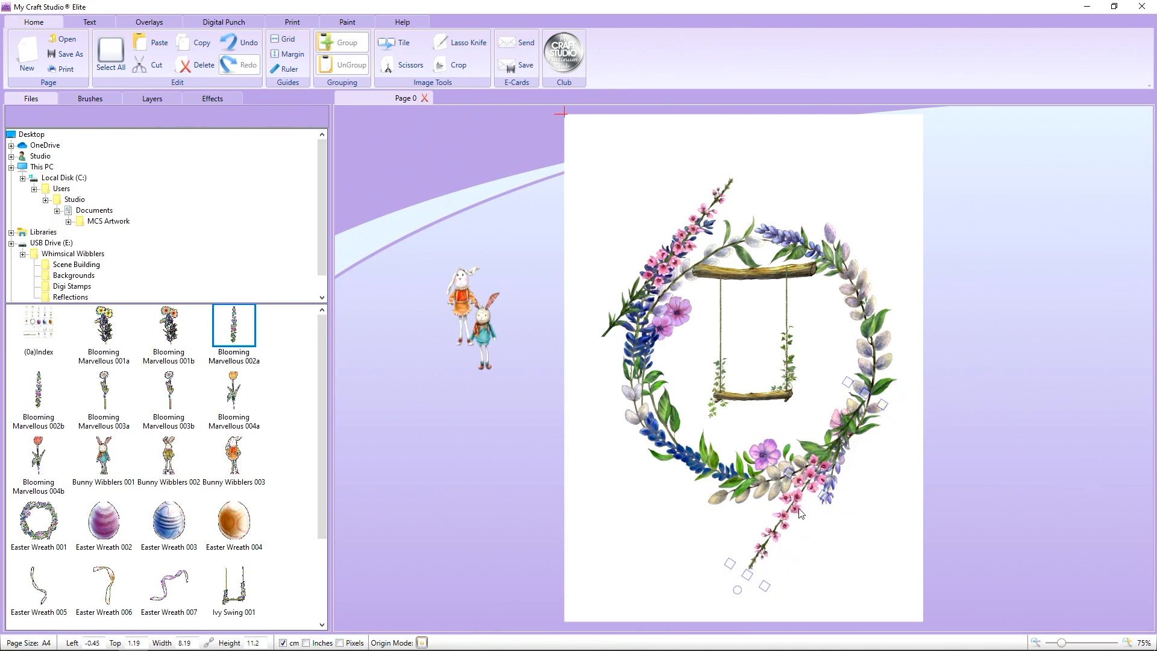
# Step: Add another Blooming Marvellous 002a flower about 9 cm high, rotate it to point downward, and place it along the wreath's left side
pyautogui.moveTo(243, 332); pyautogui.dragTo(529, 433)
pyautogui.moveTo(553, 325); pyautogui.dragTo(553, 553)
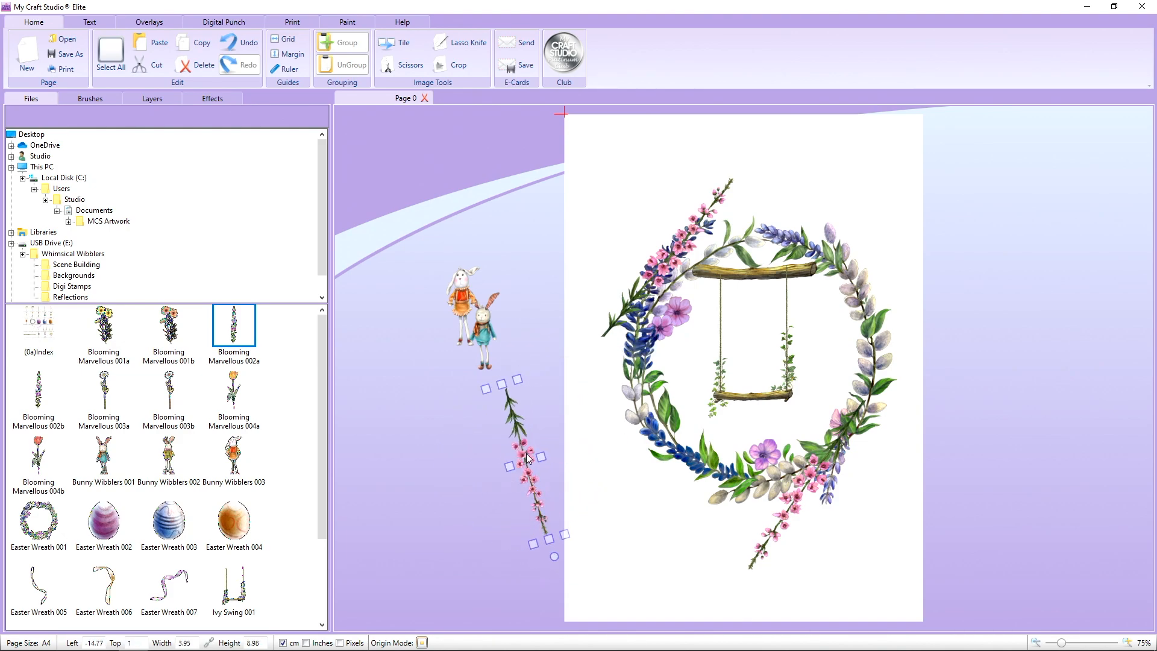
pyautogui.moveTo(527, 458); pyautogui.dragTo(604, 368)
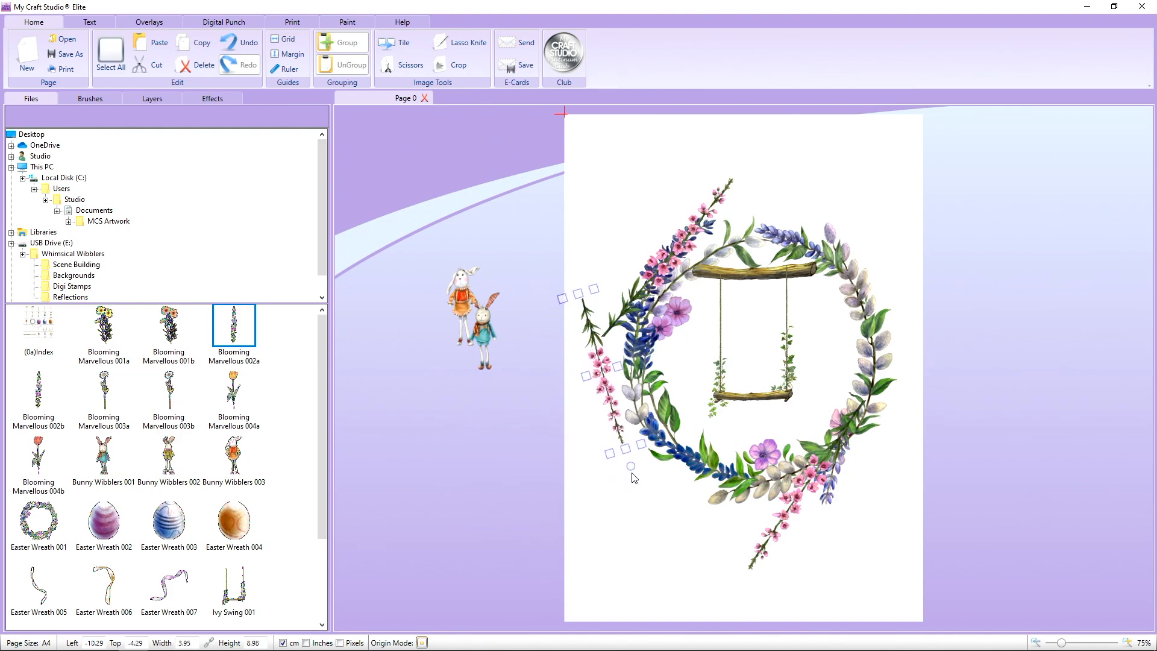
pyautogui.moveTo(631, 467); pyautogui.dragTo(614, 469)
pyautogui.moveTo(610, 355); pyautogui.dragTo(628, 345)
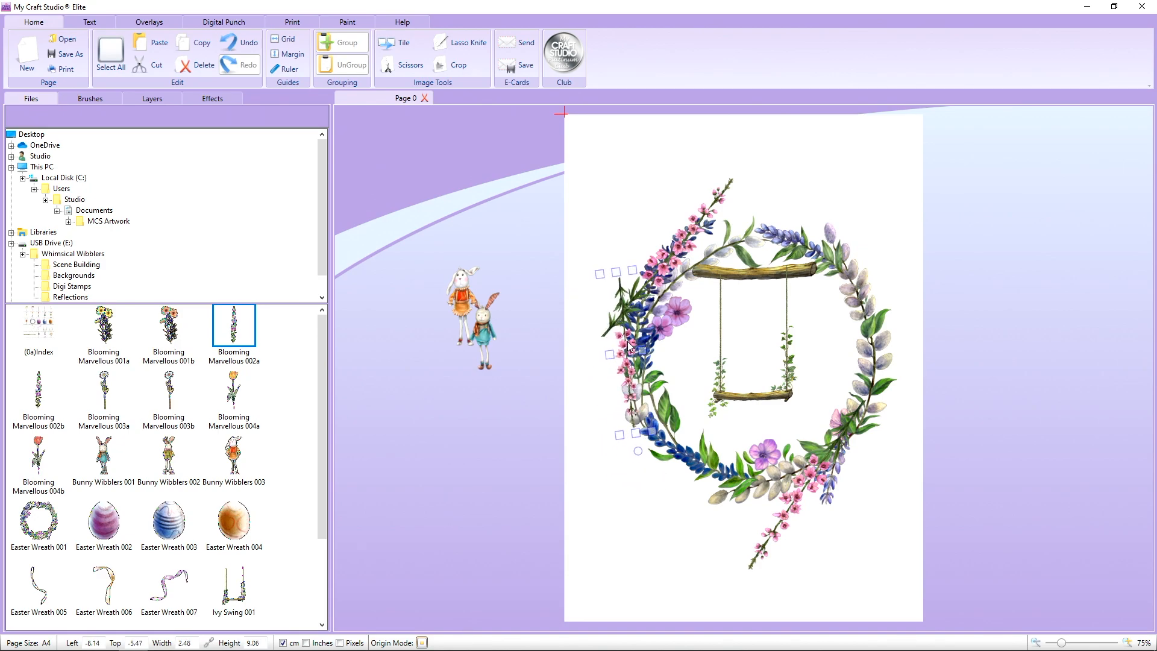
pyautogui.moveTo(640, 464); pyautogui.dragTo(606, 453)
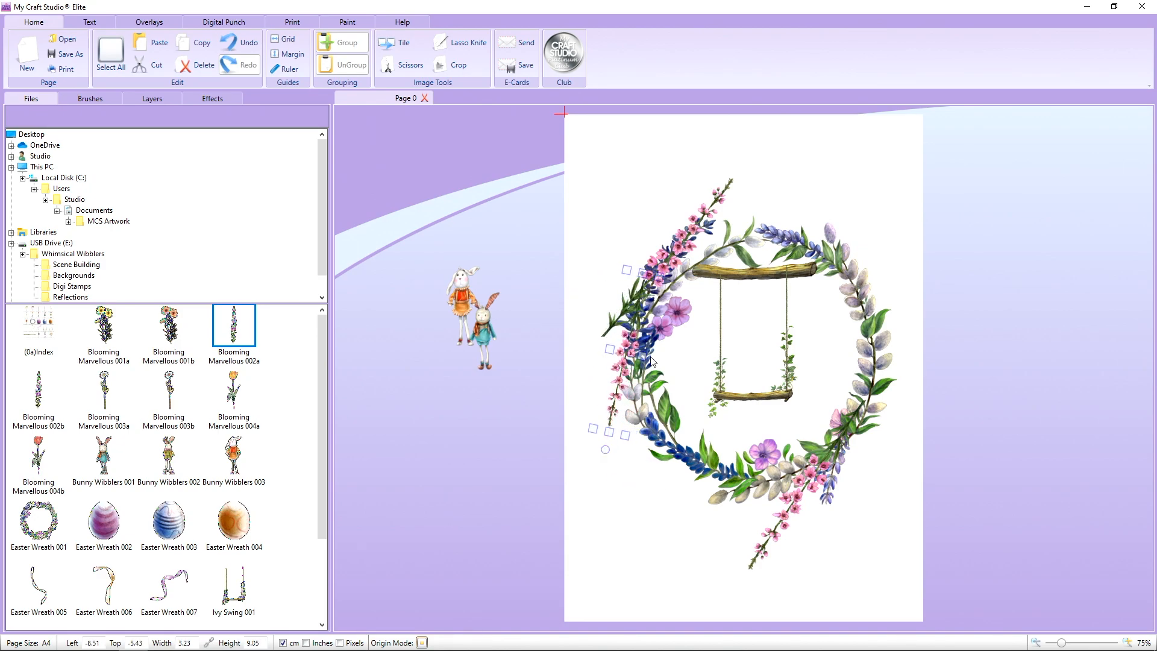
# Step: Shrink the upper-left flower spray to about 8.2 × 9.8 cm and crop off the lower end of its stem
pyautogui.click(704, 223)
pyautogui.moveTo(719, 162); pyautogui.dragTo(709, 176)
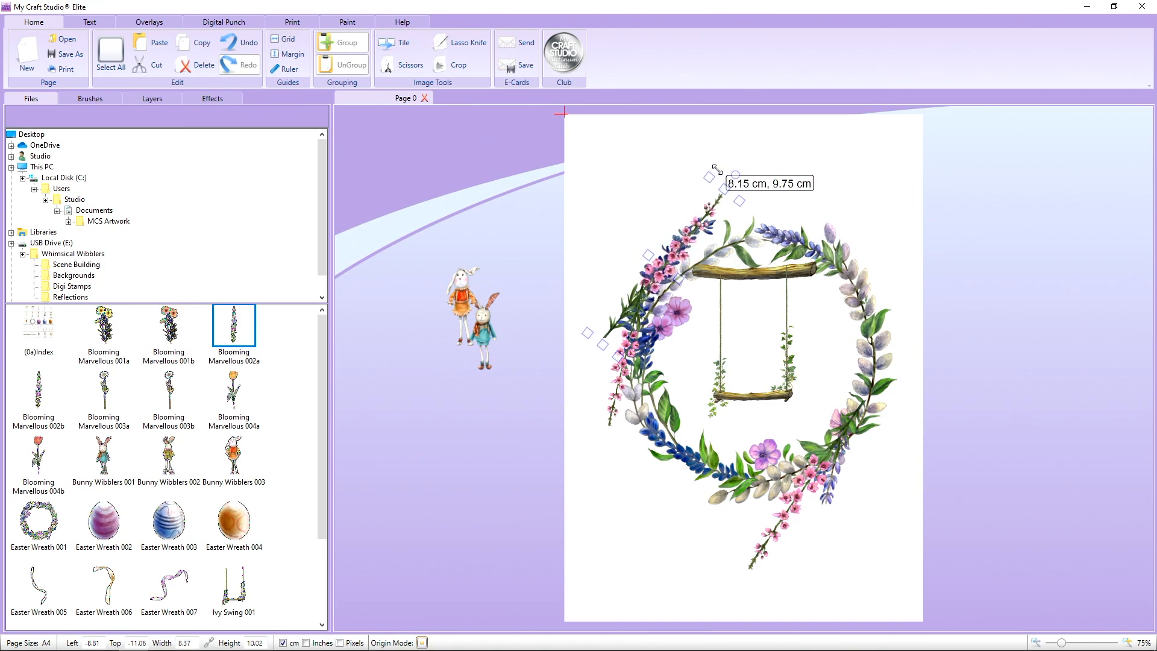
pyautogui.moveTo(603, 346); pyautogui.dragTo(643, 318)
pyautogui.click(680, 331)
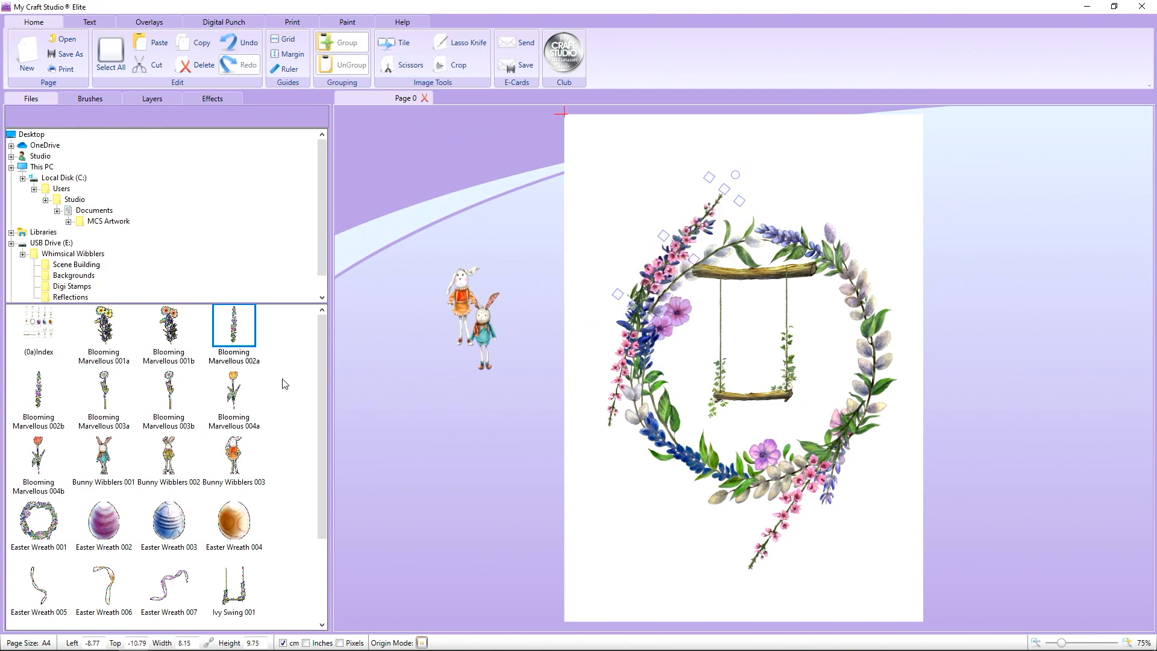
# Step: Add the Blooming Marvellous 004a tulip, crop it to the bloom, and place it on the wreath's upper left at about 3.7 × 2.6 cm
pyautogui.moveTo(240, 385); pyautogui.dragTo(530, 270)
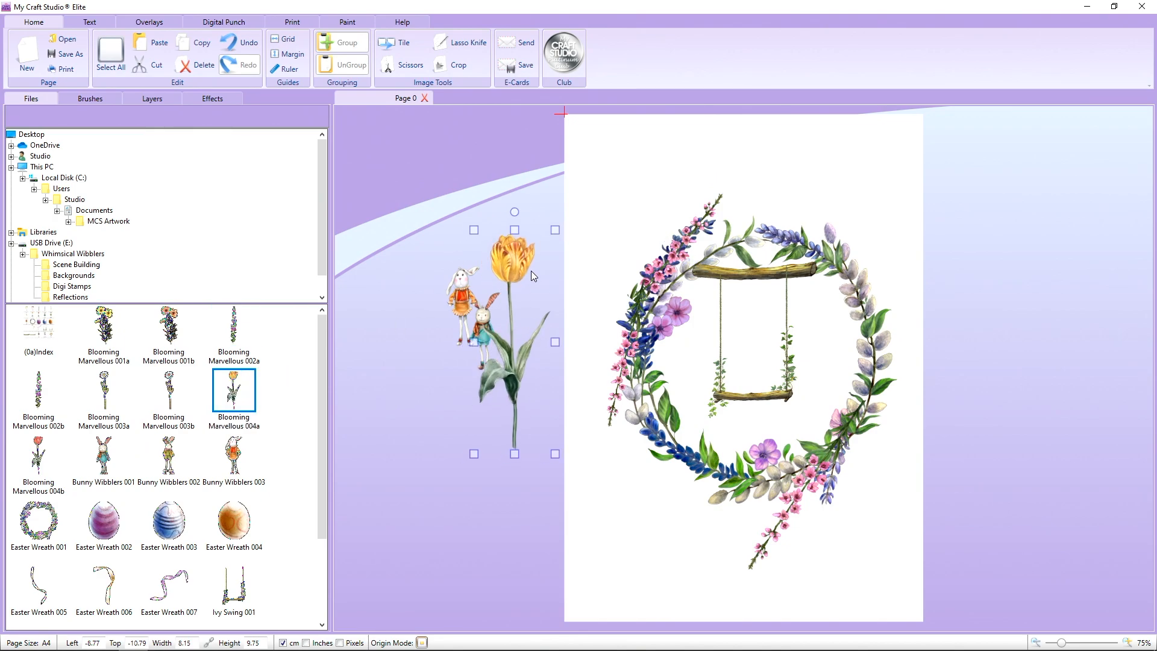
pyautogui.click(460, 65)
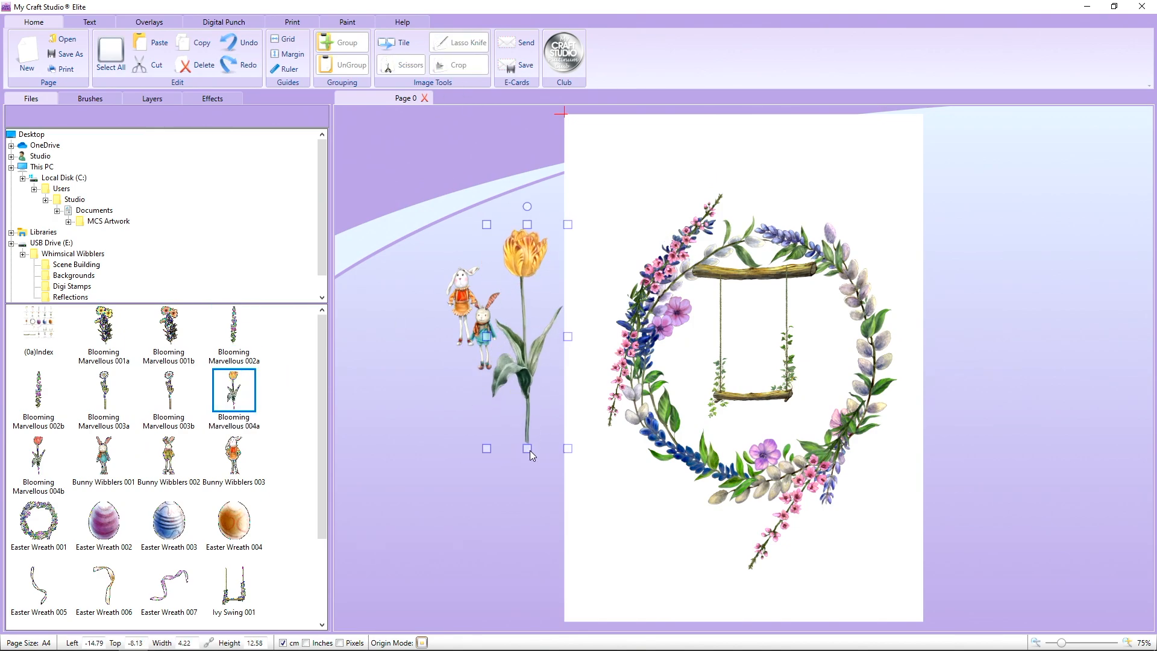
pyautogui.moveTo(529, 450)
pyautogui.mouseDown()
pyautogui.moveTo(543, 283)
pyautogui.moveTo(603, 294)
pyautogui.mouseUp()
pyautogui.click(528, 297)
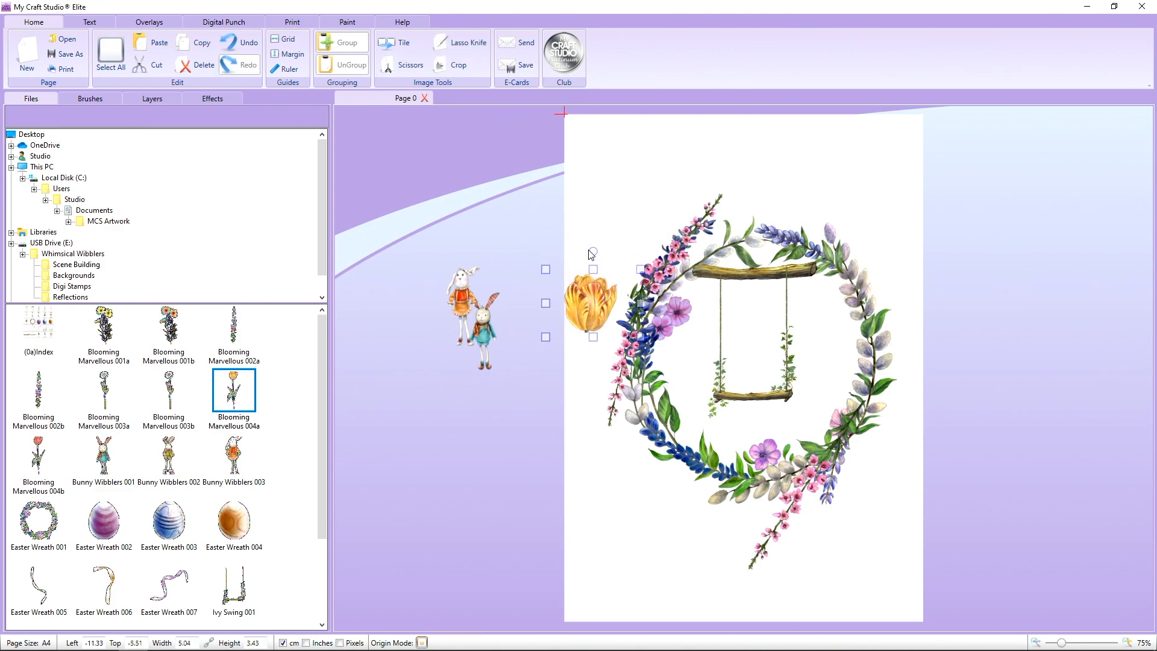
pyautogui.moveTo(591, 254); pyautogui.dragTo(642, 296)
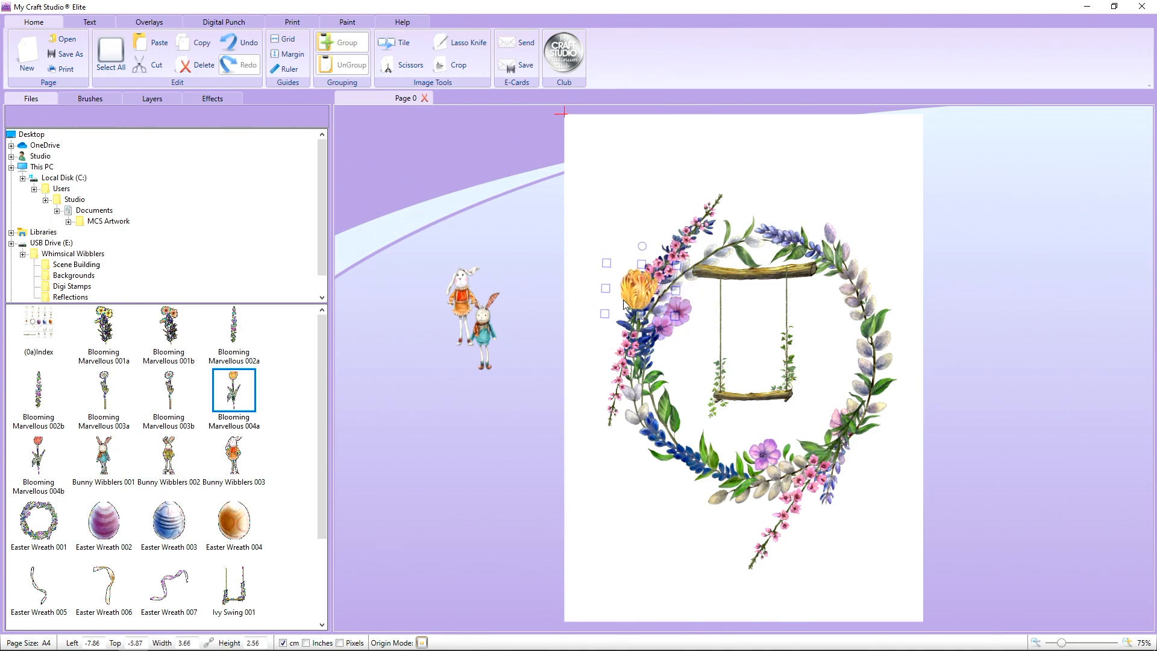
# Step: Add the Blooming Marvellous 004b tulip left of the wreath and crop it to the bloom
pyautogui.moveTo(33, 450); pyautogui.dragTo(556, 255)
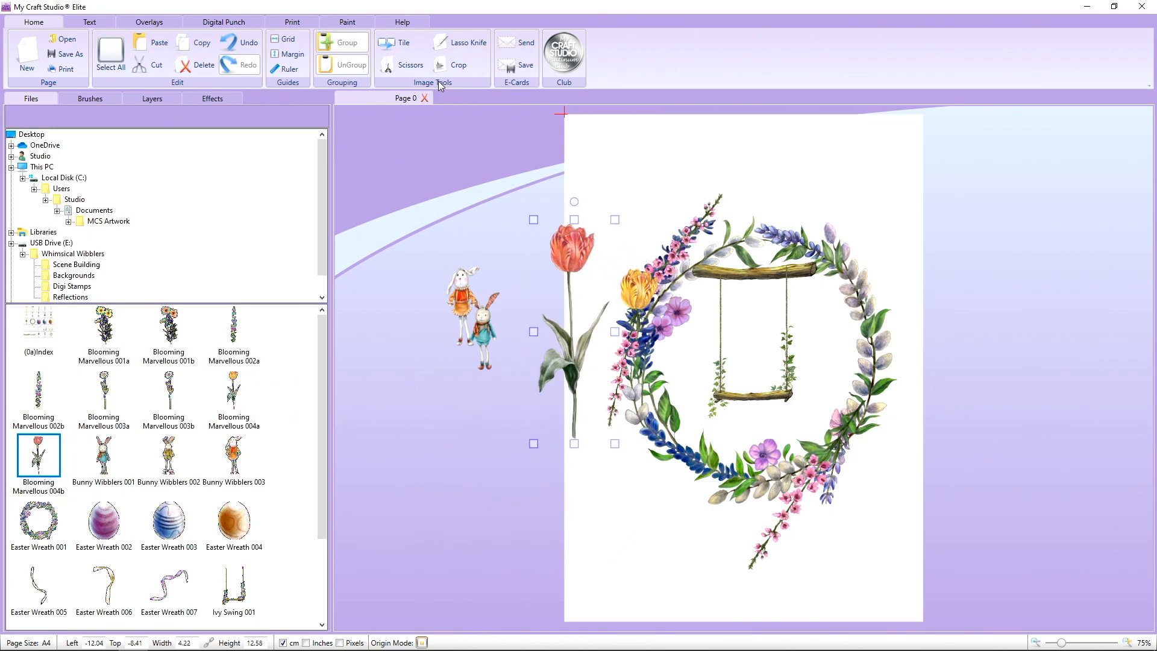
pyautogui.moveTo(575, 444); pyautogui.dragTo(575, 317)
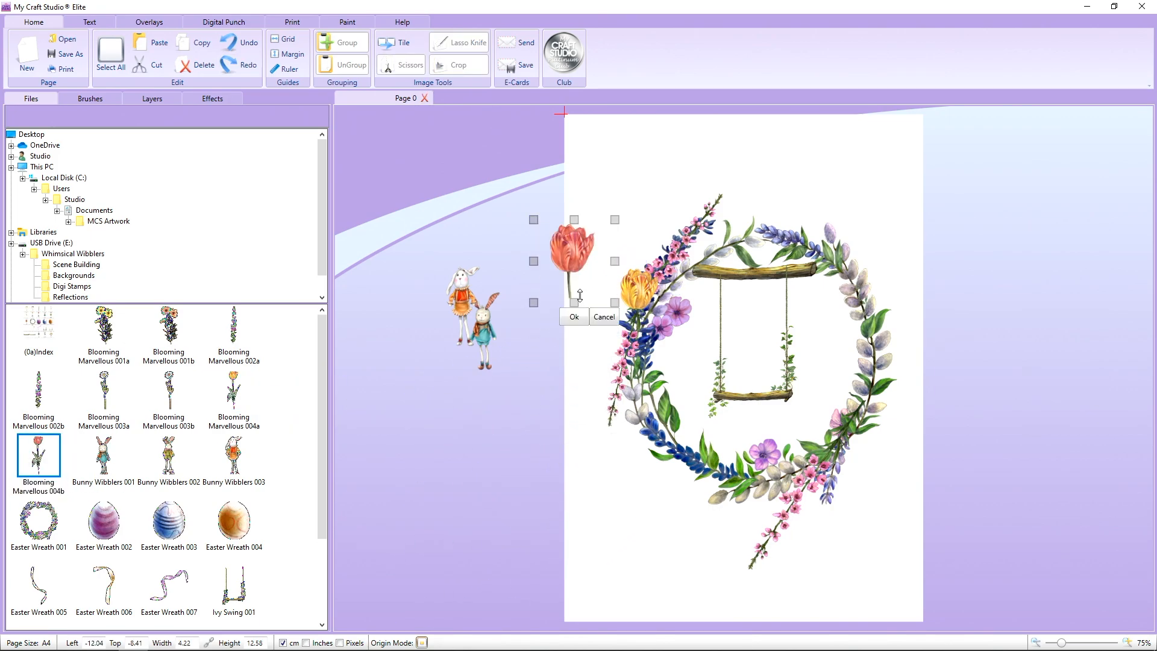
pyautogui.click(576, 307)
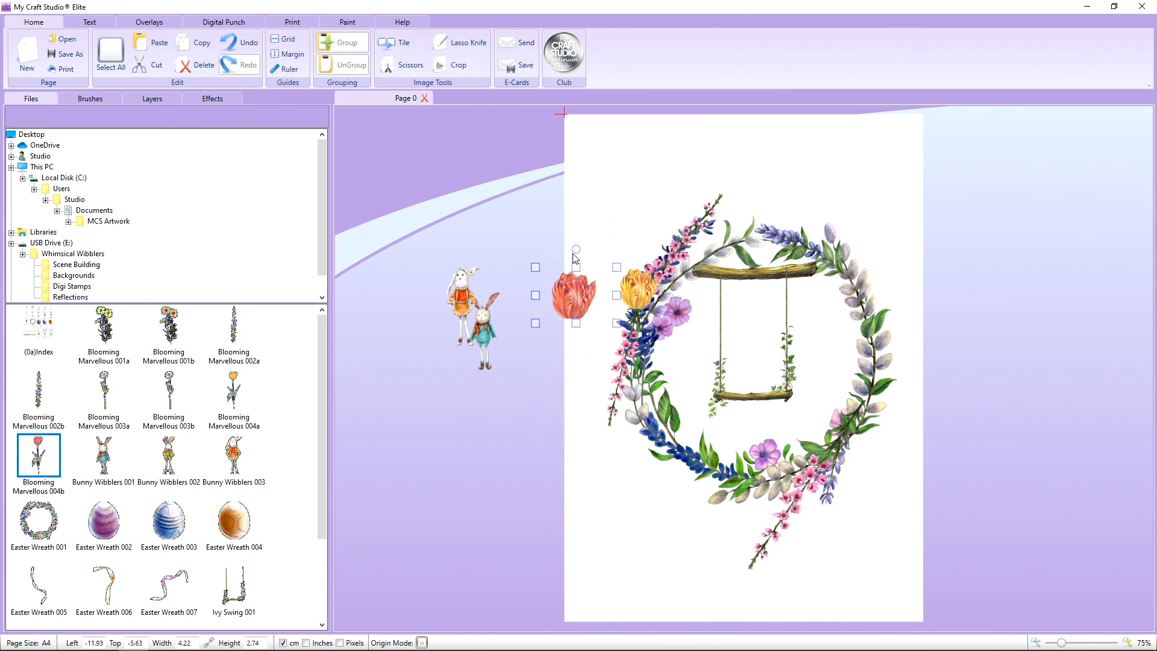
# Step: Rotate the red tulip bloom to point down-left over the flower stems, and move the yellow bloom off the page to the left
pyautogui.moveTo(575, 246); pyautogui.dragTo(549, 332)
pyautogui.moveTo(592, 299); pyautogui.dragTo(531, 240)
# Step: Duplicate the red tulip bloom, flip and rotate the copy to point up-right, and place it just above the original on the wreath
pyautogui.rightClick(625, 317)
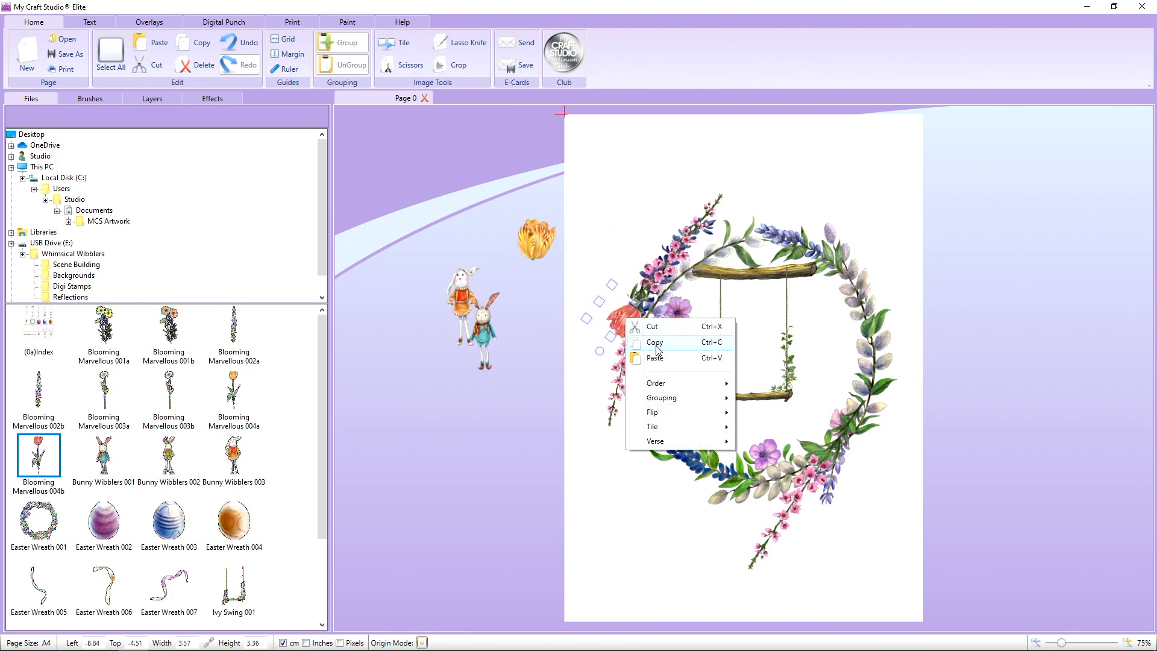
pyautogui.rightClick(637, 324)
pyautogui.moveTo(626, 326); pyautogui.dragTo(582, 275)
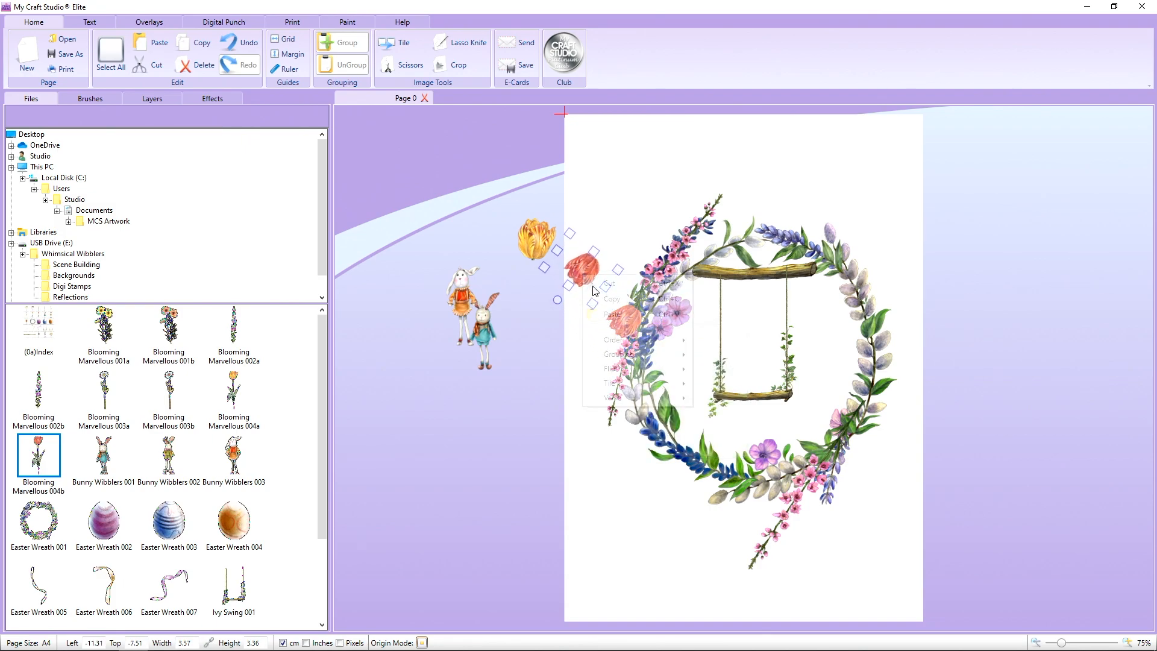
pyautogui.rightClick(582, 274)
pyautogui.click(729, 384)
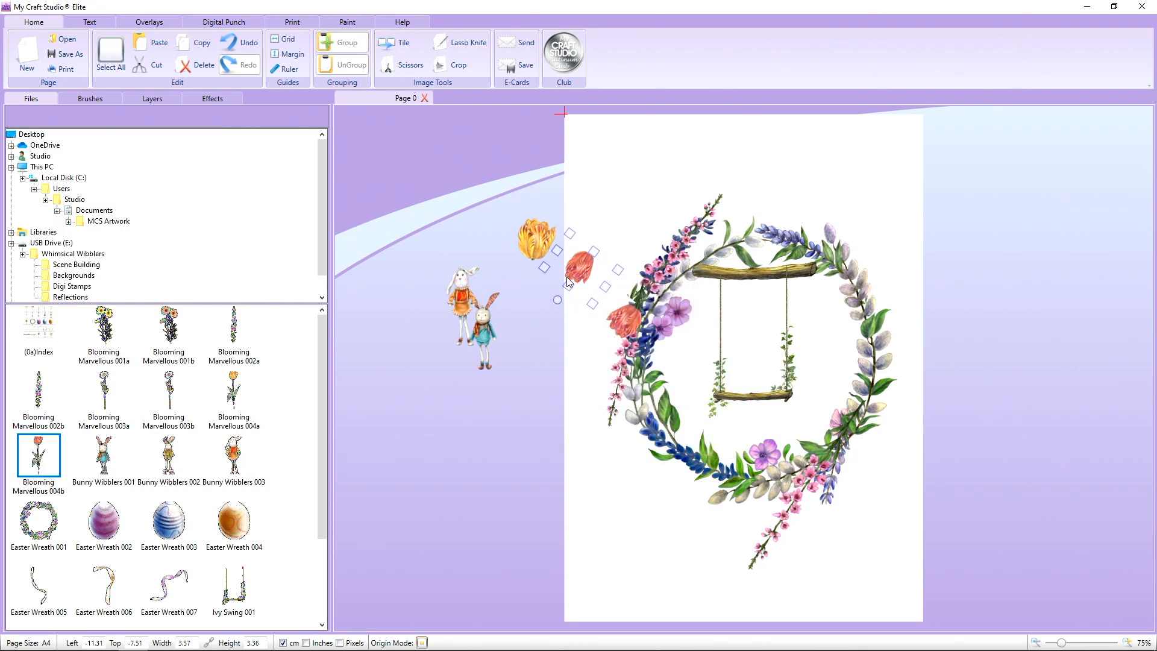
pyautogui.moveTo(558, 300); pyautogui.dragTo(619, 201)
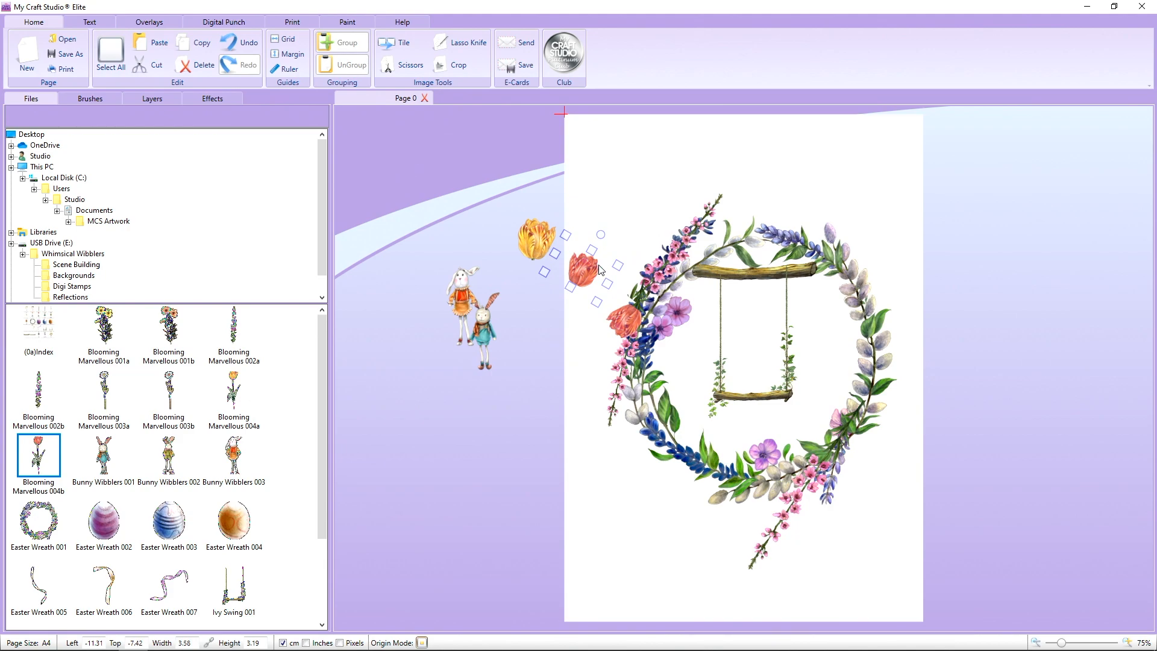
pyautogui.moveTo(587, 271); pyautogui.dragTo(647, 295)
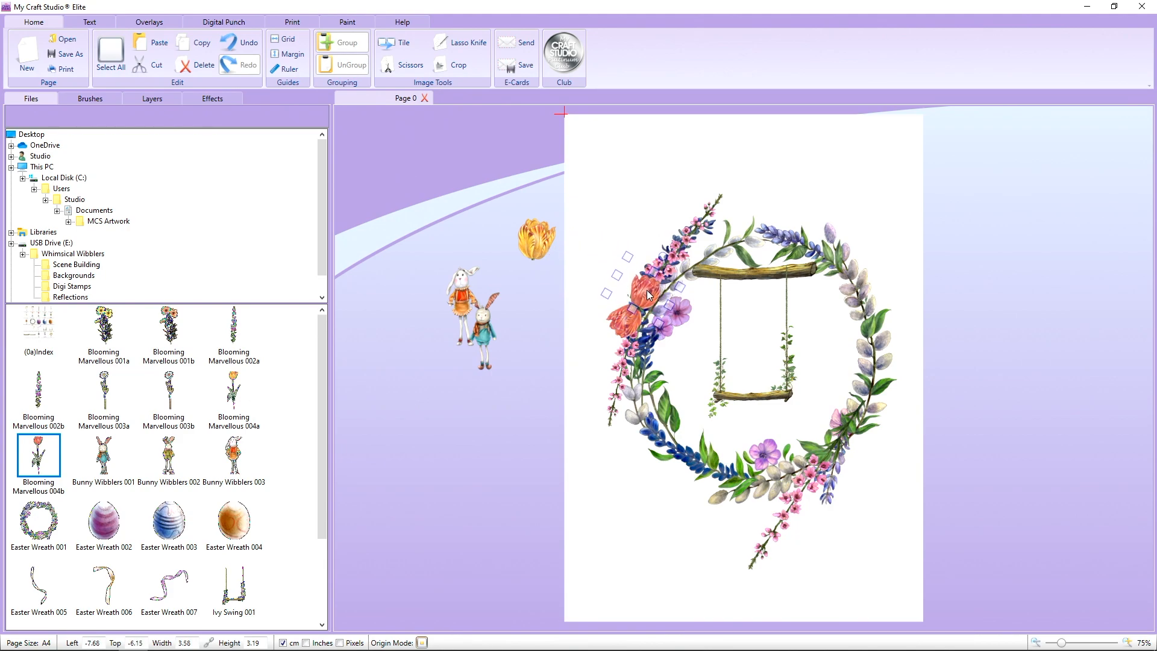
# Step: Add the Blooming Marvellous 003b daisy, crop it to the bloom, and place it over the two red tulips on the wreath
pyautogui.moveTo(168, 391); pyautogui.dragTo(410, 381)
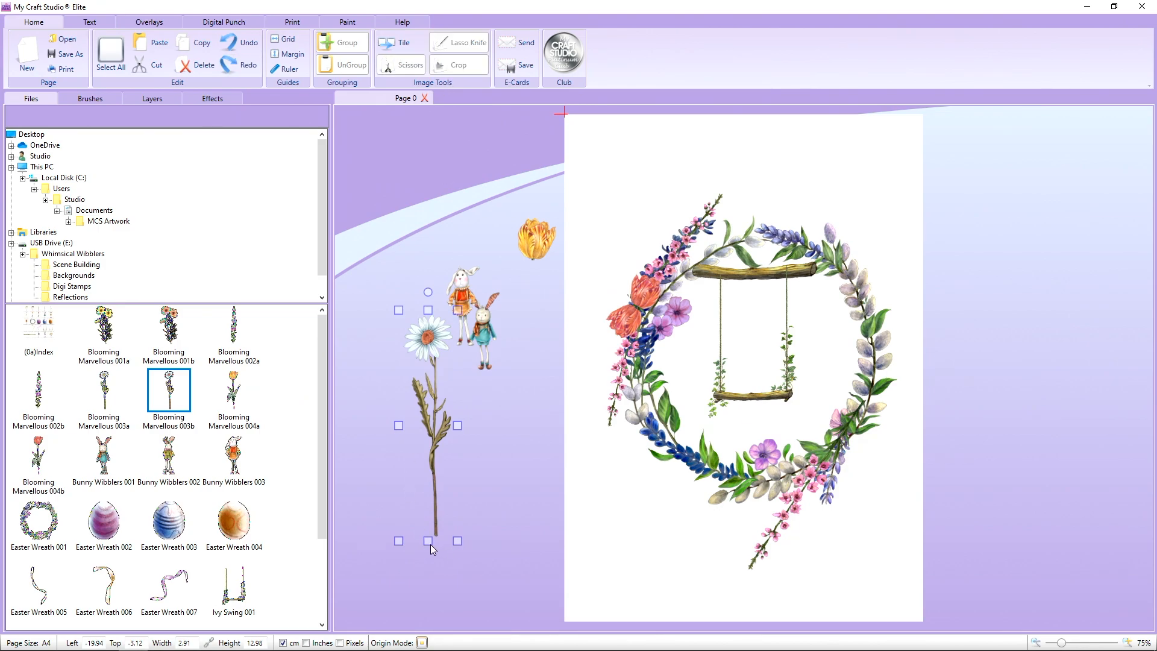
pyautogui.moveTo(428, 541); pyautogui.dragTo(638, 314)
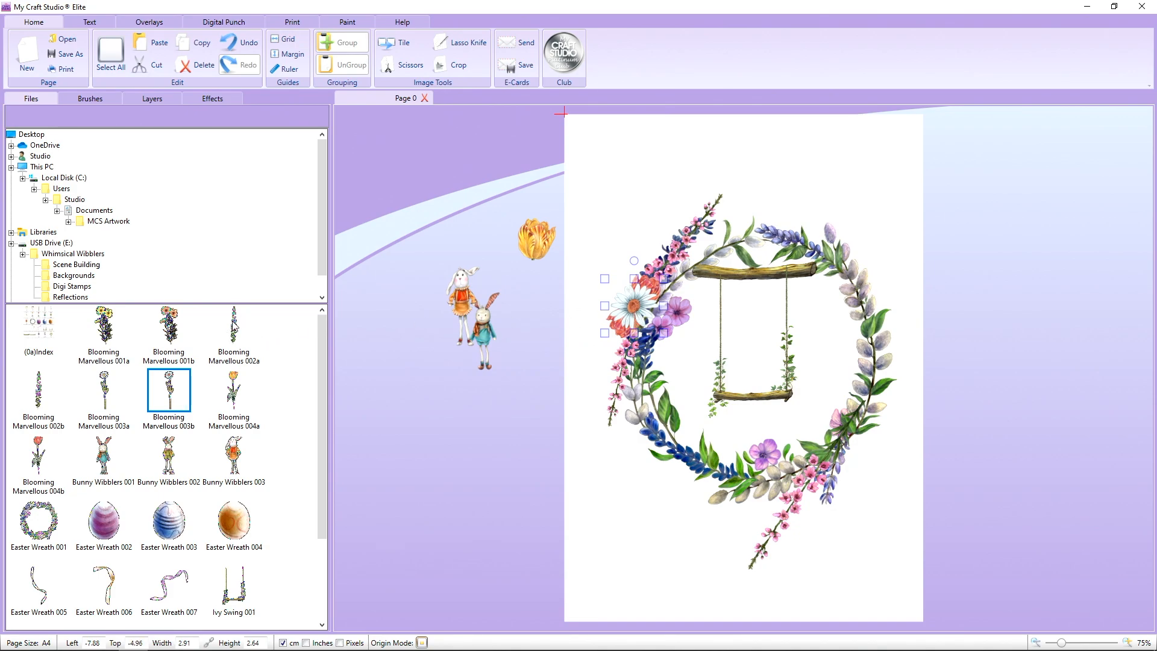
# Step: Add the Blooming Marvellous 002a spray at about 2.9 × 7.4 cm, tilted slightly right above the upper-left tulips, and send it to the back
pyautogui.moveTo(235, 326); pyautogui.dragTo(584, 338)
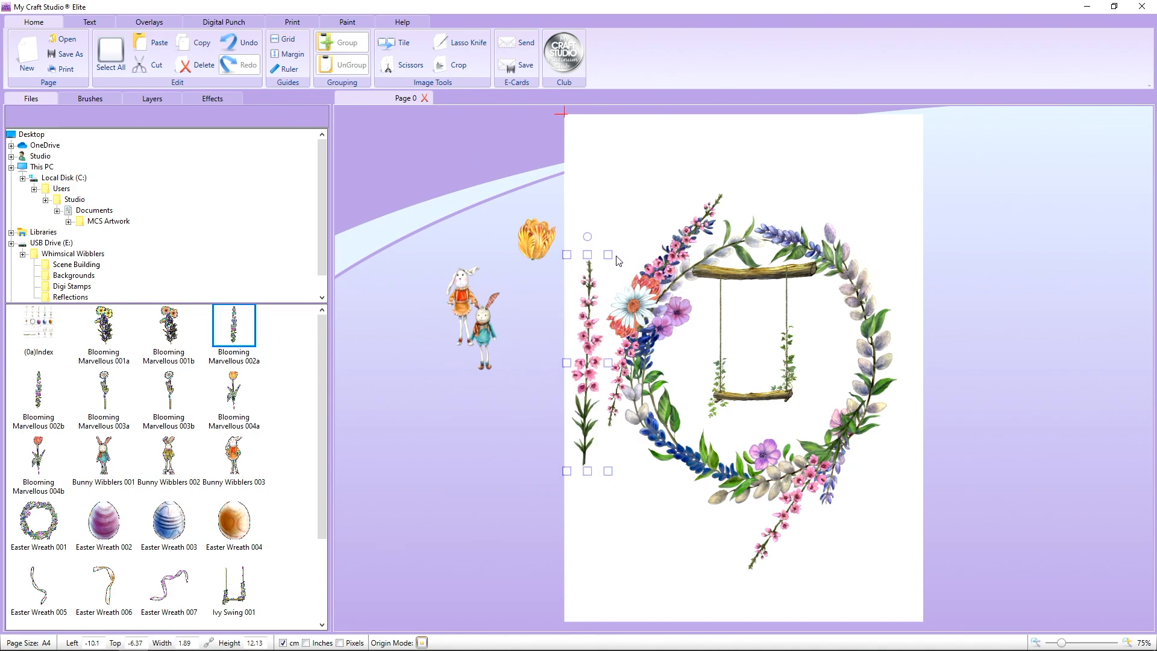
pyautogui.moveTo(608, 256); pyautogui.dragTo(595, 336)
pyautogui.moveTo(578, 385); pyautogui.dragTo(640, 256)
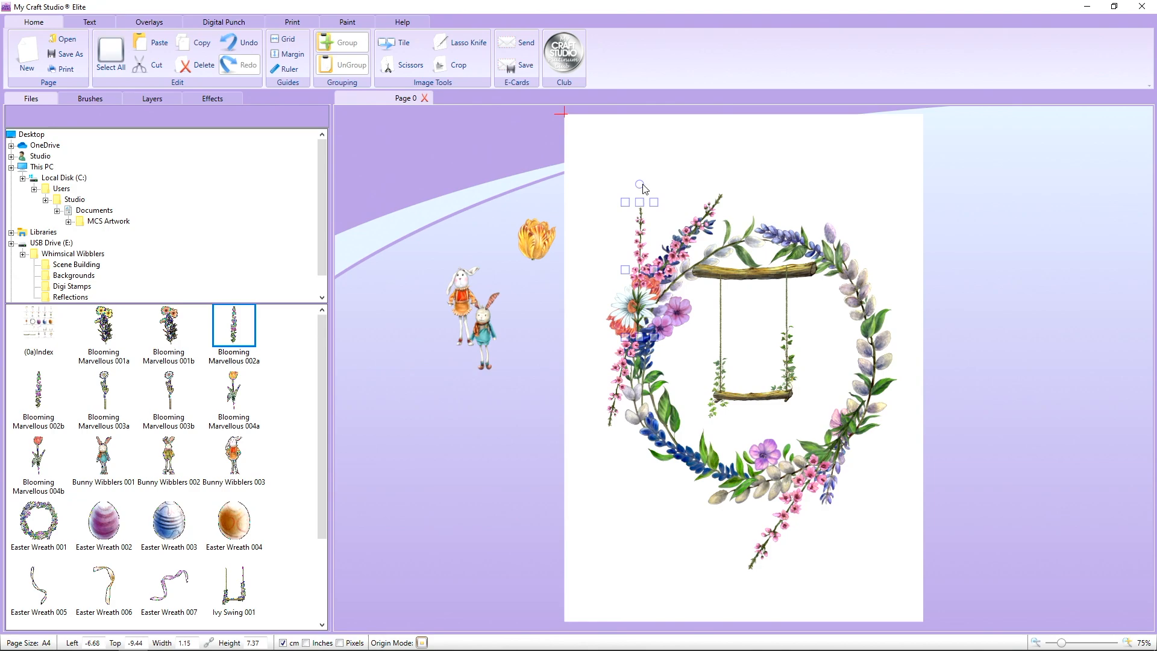
pyautogui.moveTo(643, 188); pyautogui.dragTo(663, 203)
pyautogui.rightClick(646, 242)
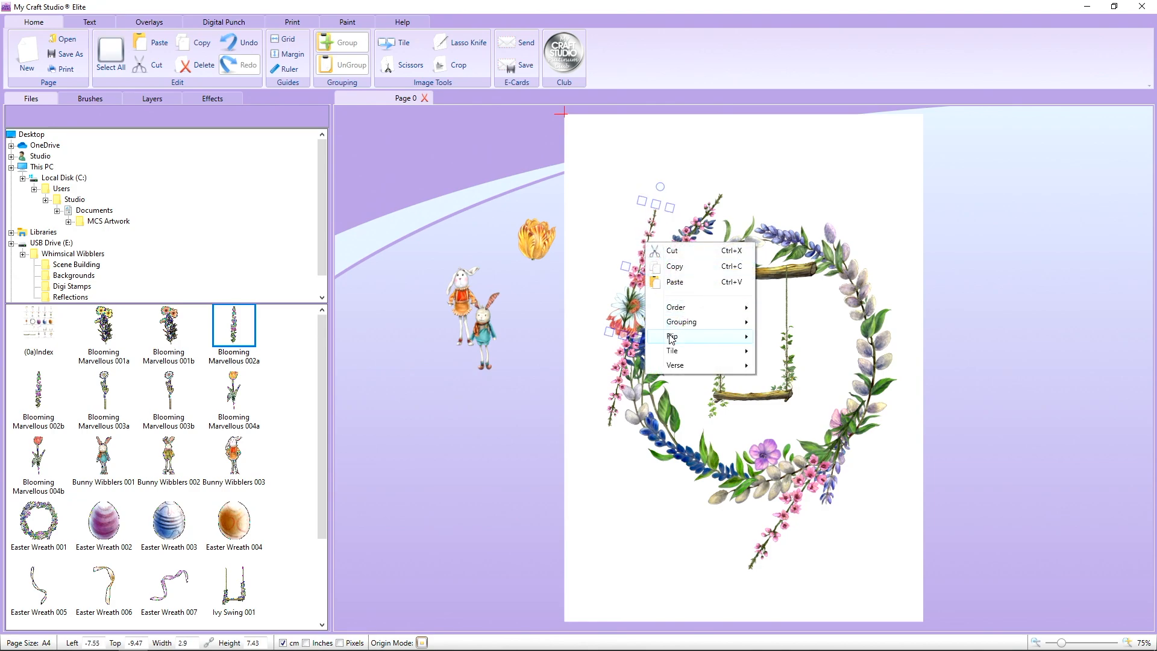
pyautogui.moveTo(685, 310)
pyautogui.click(770, 324)
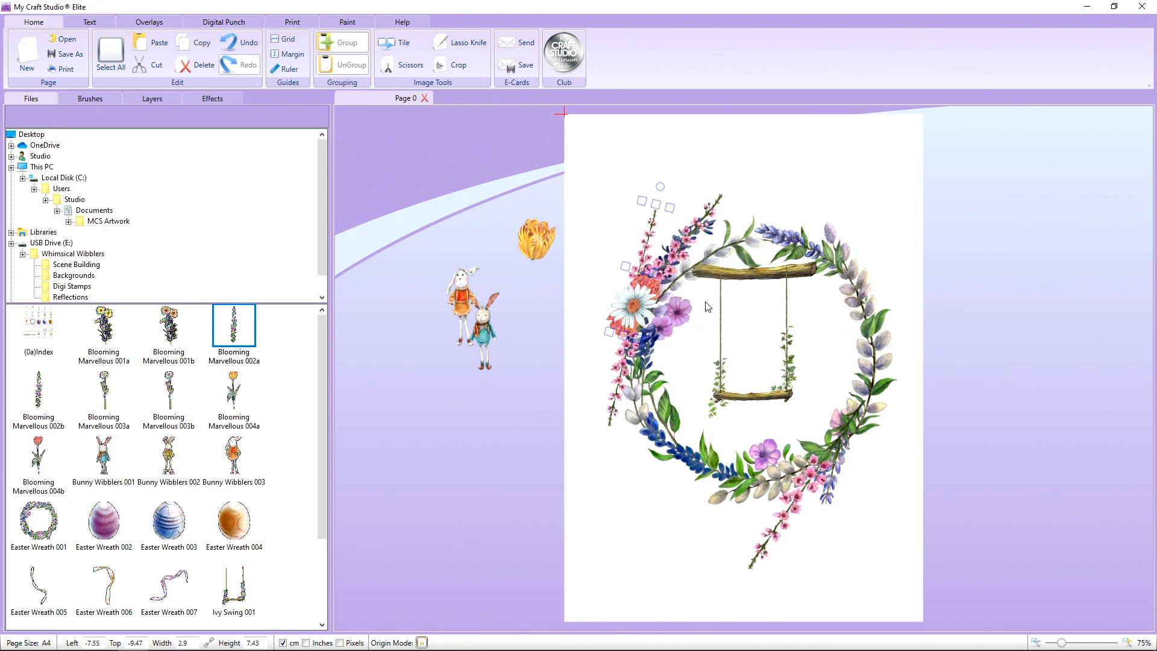
pyautogui.click(651, 246)
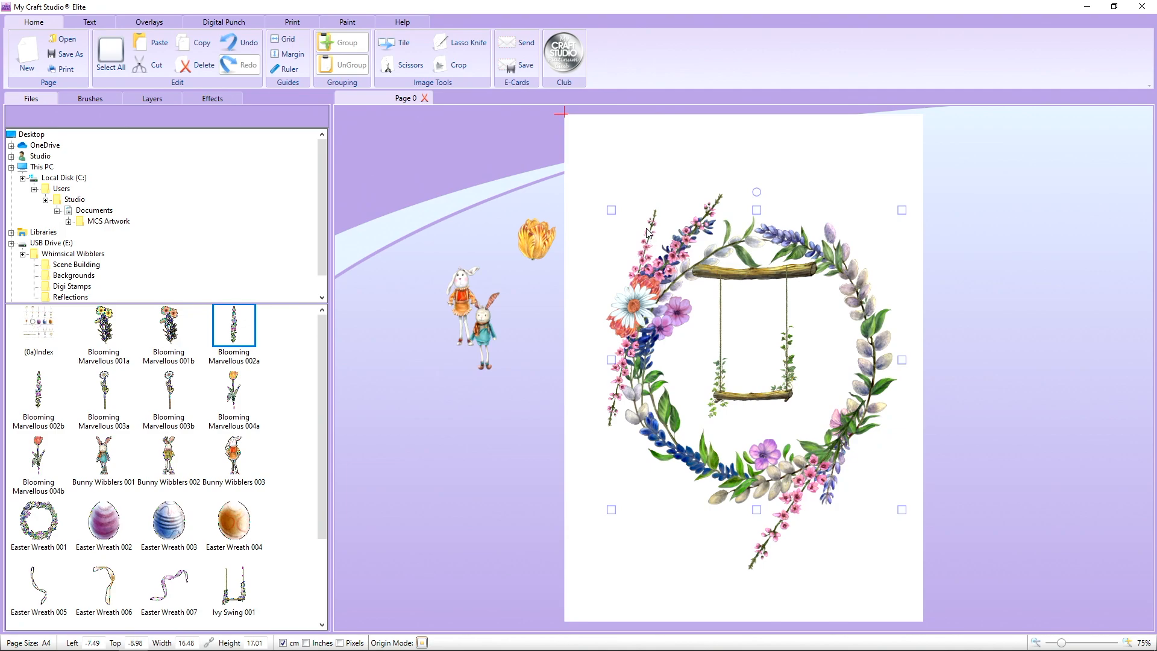
# Step: Add another Blooming Marvellous 002a spray pointing down-left below the daisy, reduce it to about 4.3 × 6.5 cm, and send it to the back
pyautogui.click(236, 326)
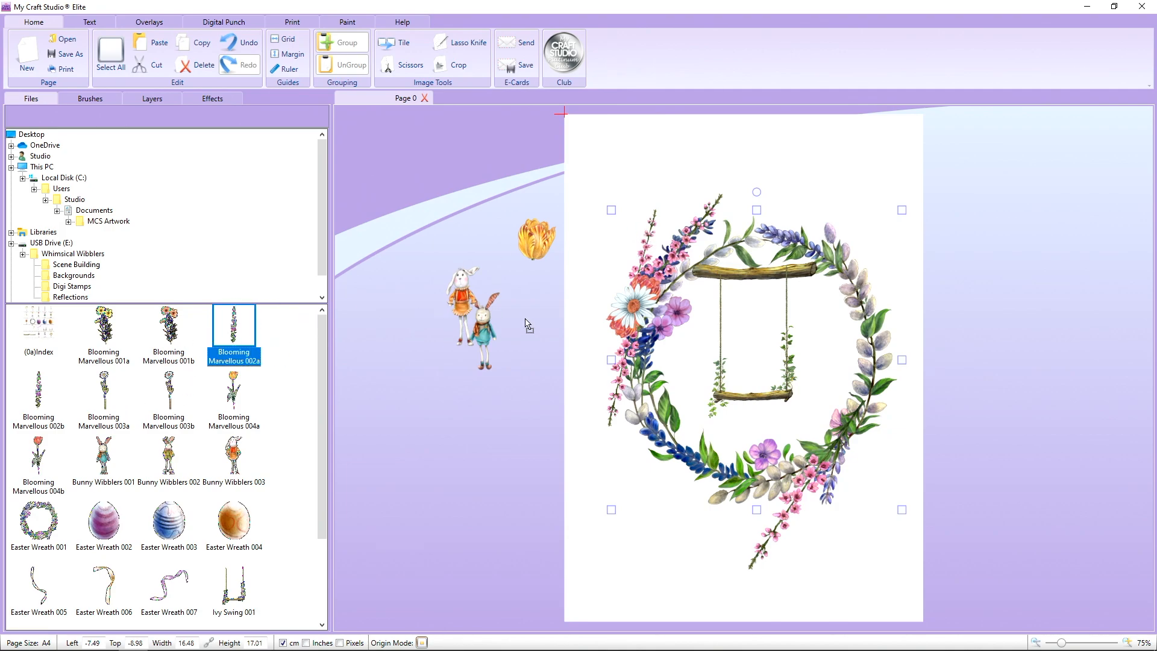
pyautogui.moveTo(526, 319); pyautogui.dragTo(530, 522)
pyautogui.moveTo(580, 395); pyautogui.dragTo(596, 377)
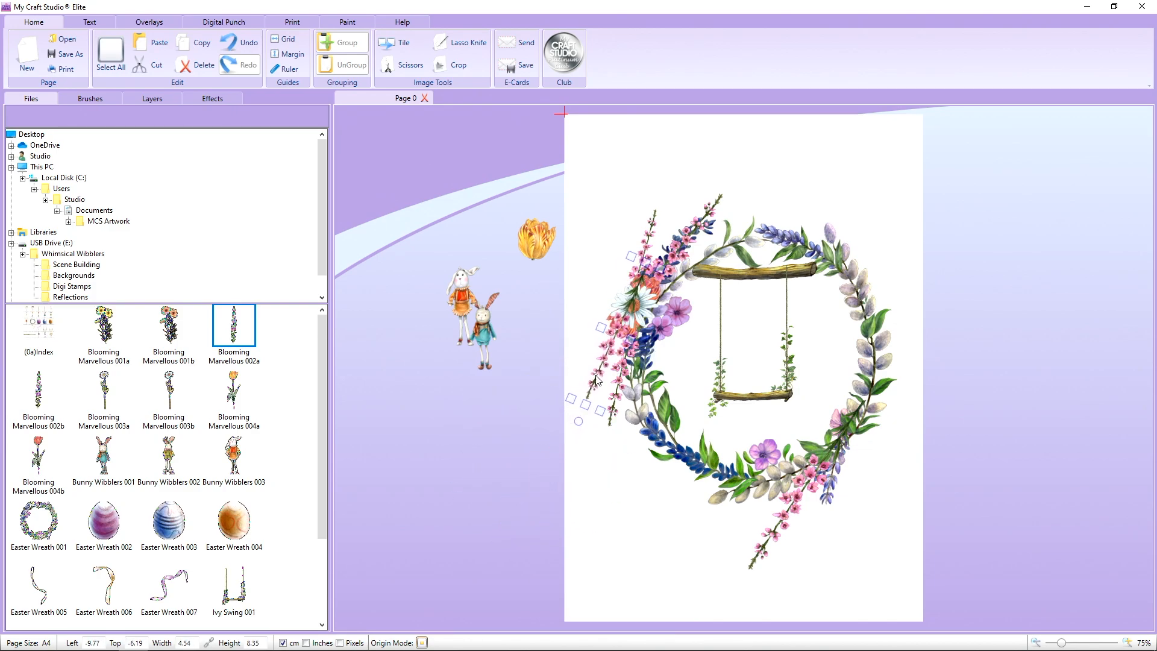
pyautogui.moveTo(582, 435); pyautogui.dragTo(581, 372)
pyautogui.rightClick(613, 364)
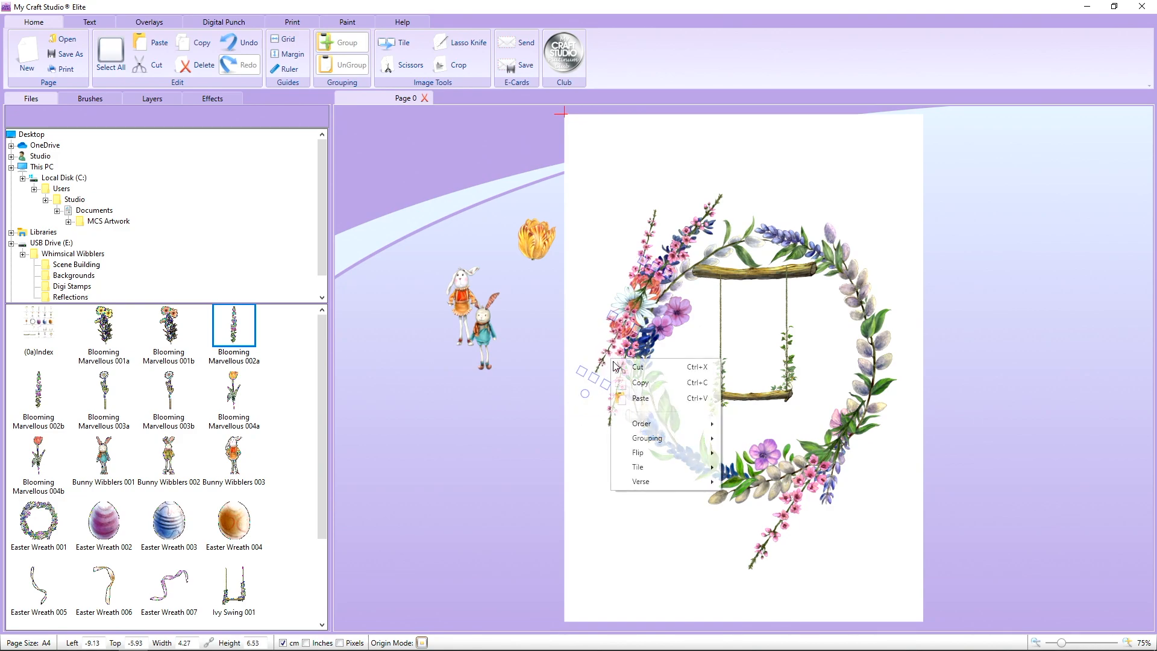
pyautogui.moveTo(642, 424)
pyautogui.click(771, 441)
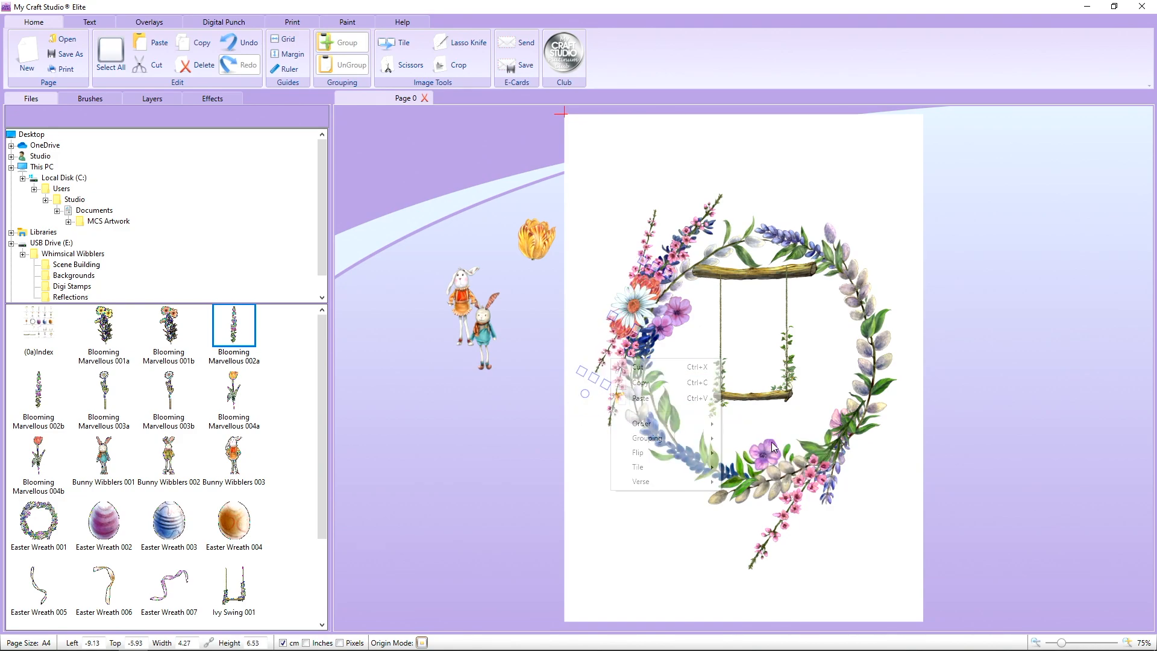
pyautogui.click(950, 446)
# Step: Adjust the long upper-left spray to follow the wreath at about 6.3 × 5.7 cm, and pull the bottom pink spray up into the wreath
pyautogui.click(706, 223)
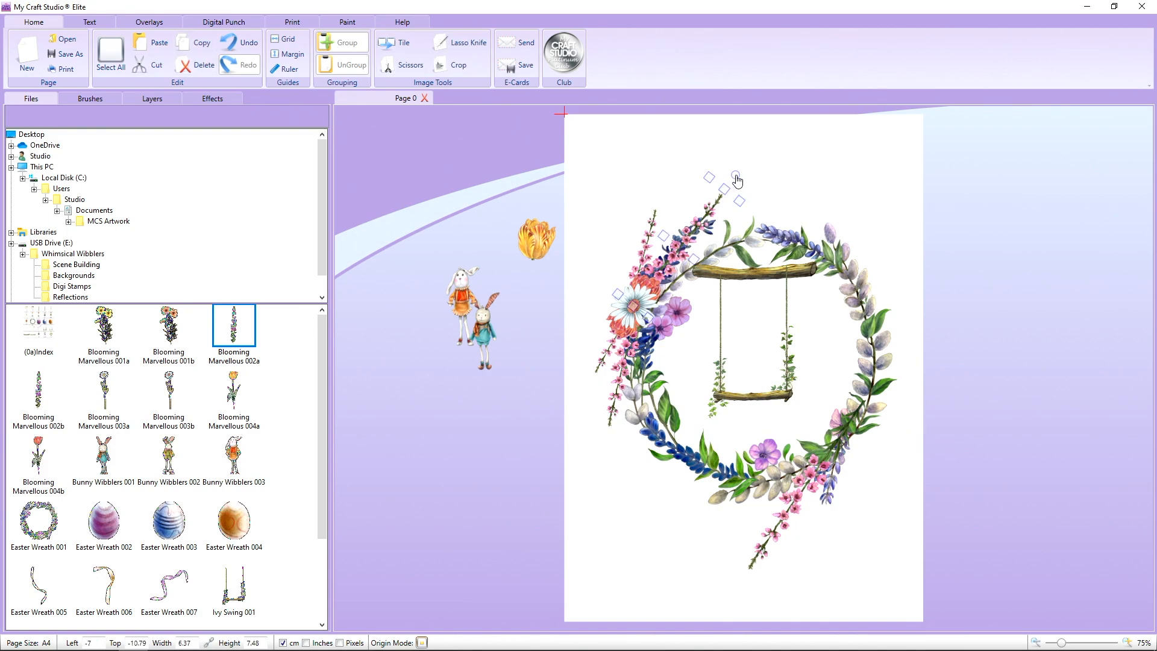
pyautogui.moveTo(735, 176); pyautogui.dragTo(714, 196)
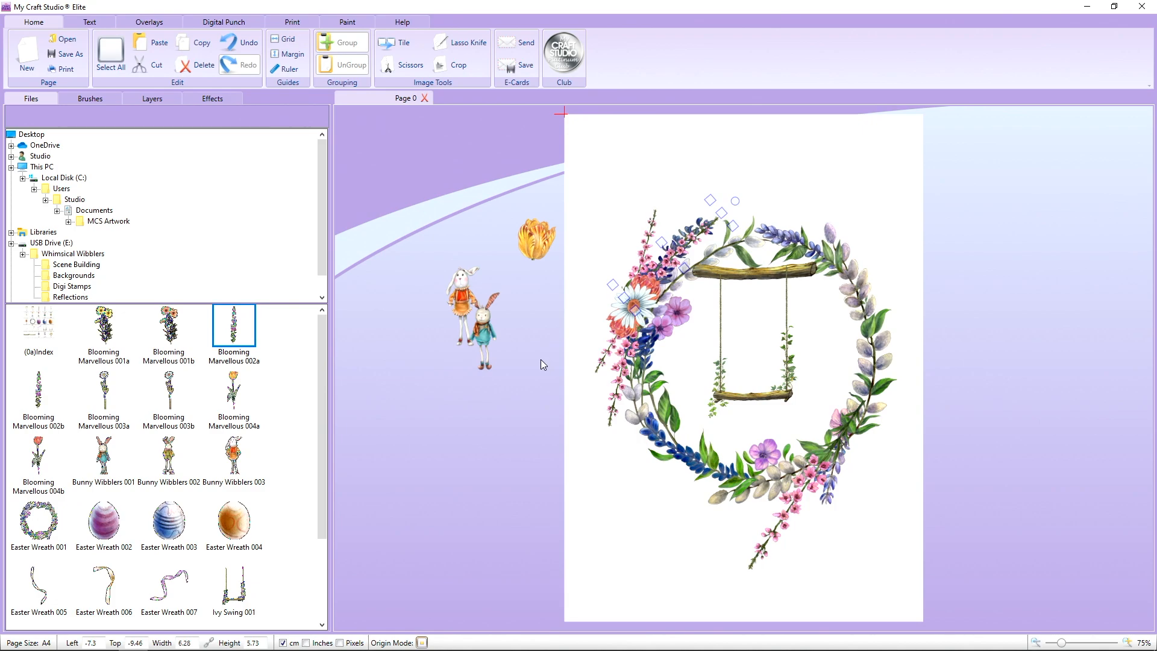
pyautogui.click(761, 558)
pyautogui.moveTo(755, 590); pyautogui.dragTo(774, 543)
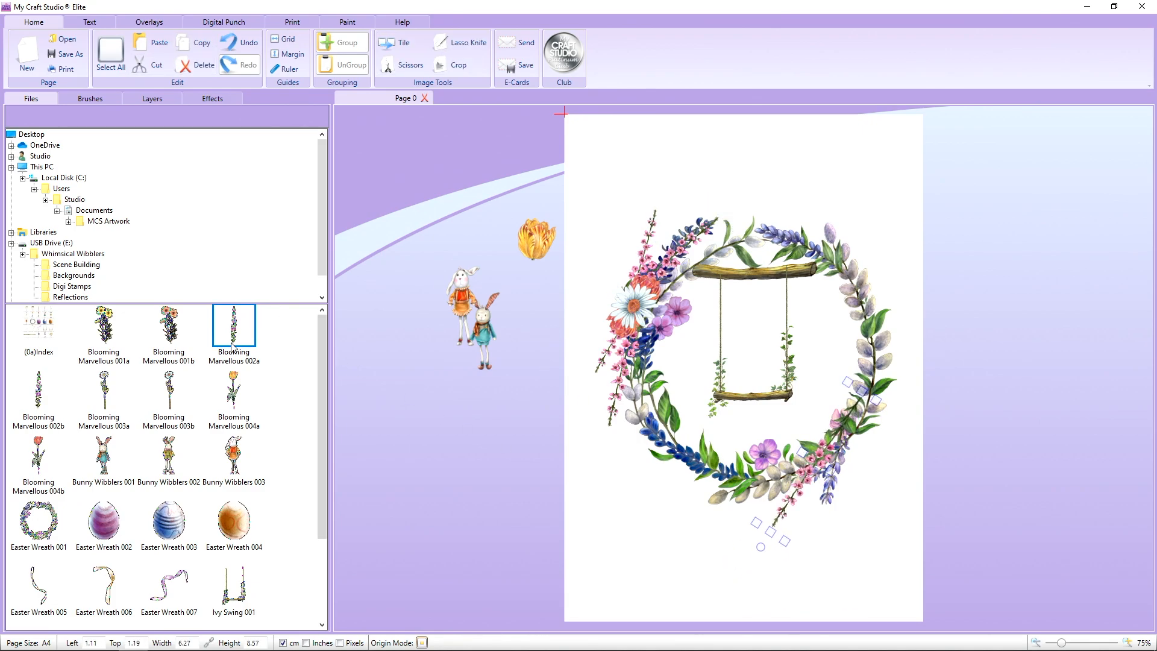
# Step: Add two reduced Blooming Marvellous 002a sprays to the wreath's lower right, one nearly upright and one rotated up-right by about 41°
pyautogui.moveTo(233, 343); pyautogui.dragTo(989, 326)
pyautogui.moveTo(922, 404); pyautogui.dragTo(875, 351)
pyautogui.moveTo(234, 324); pyautogui.dragTo(969, 411)
pyautogui.moveTo(948, 461); pyautogui.dragTo(876, 374)
pyautogui.moveTo(919, 334); pyautogui.dragTo(866, 357)
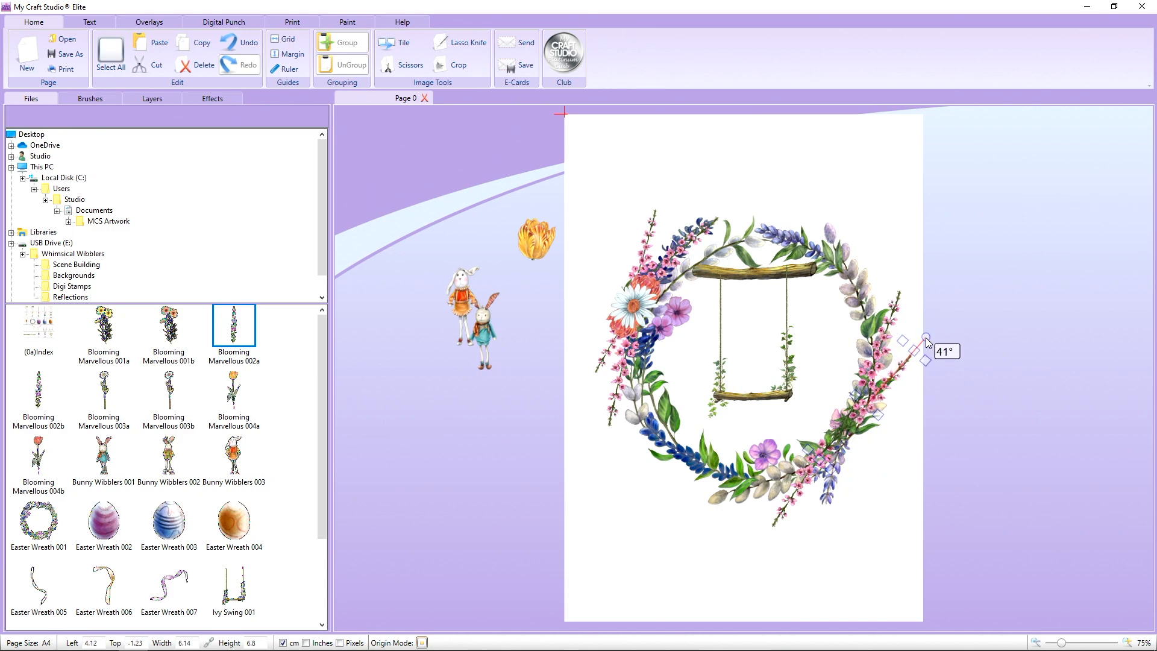
# Step: Add a third Blooming Marvellous 002a spray, rotate it to point downward, and place it on the wreath's lower right at about 2.3 × 7.5 cm
pyautogui.moveTo(229, 326); pyautogui.dragTo(1046, 326)
pyautogui.moveTo(1061, 285); pyautogui.dragTo(1014, 519)
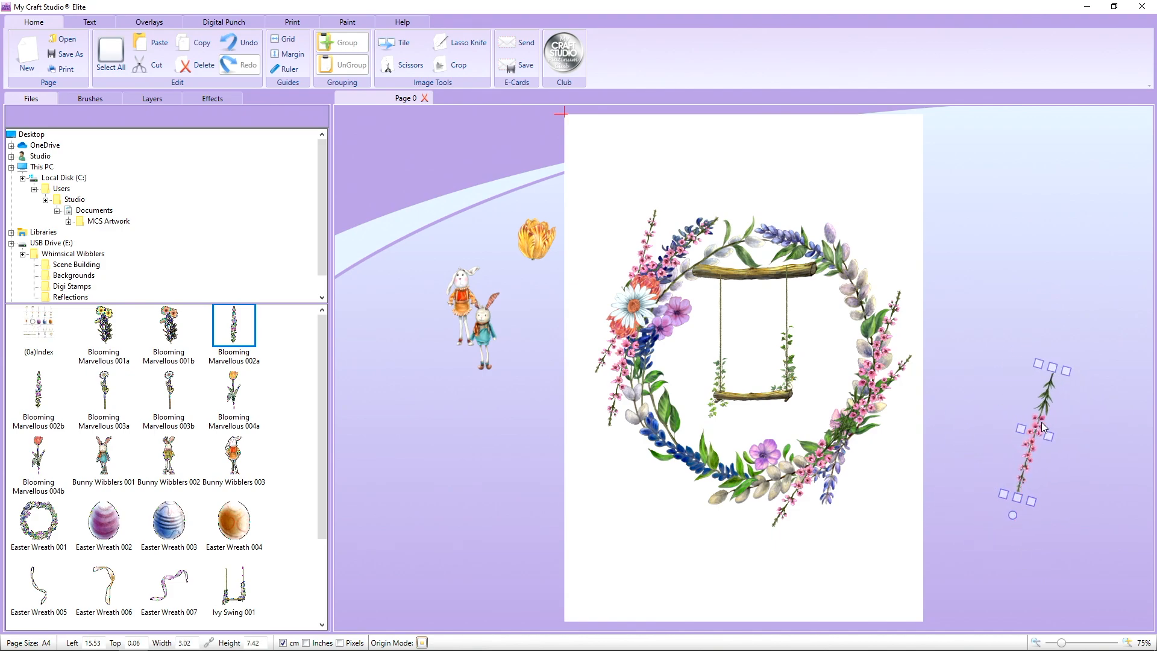
pyautogui.moveTo(1042, 422); pyautogui.dragTo(866, 420)
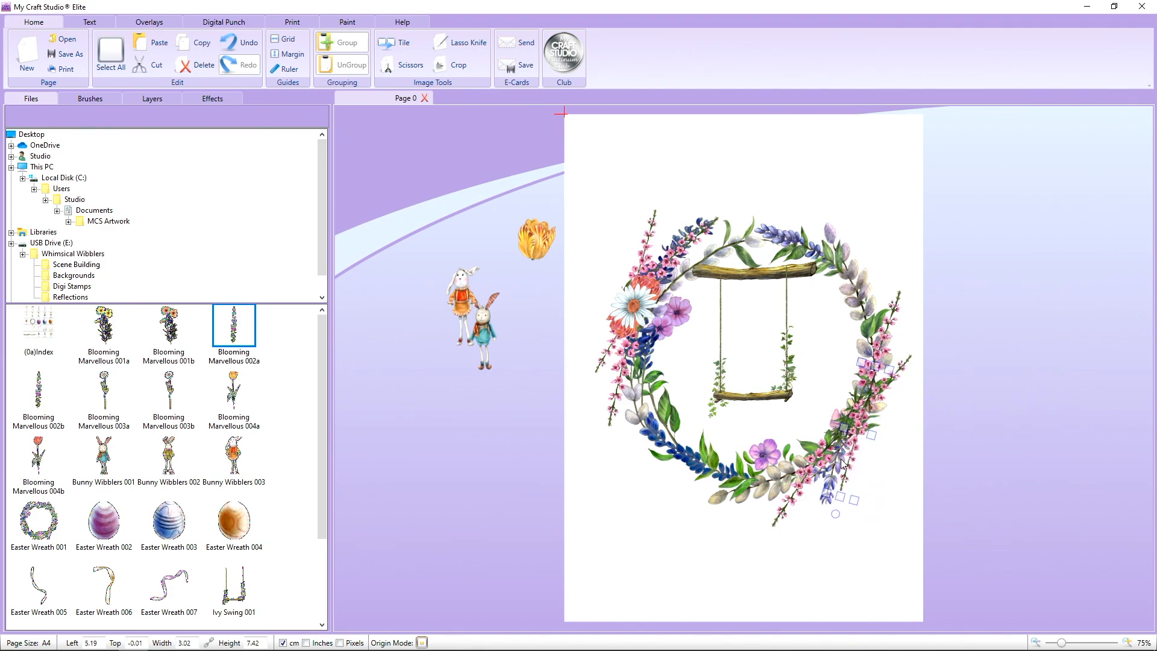
pyautogui.moveTo(835, 517); pyautogui.dragTo(853, 508)
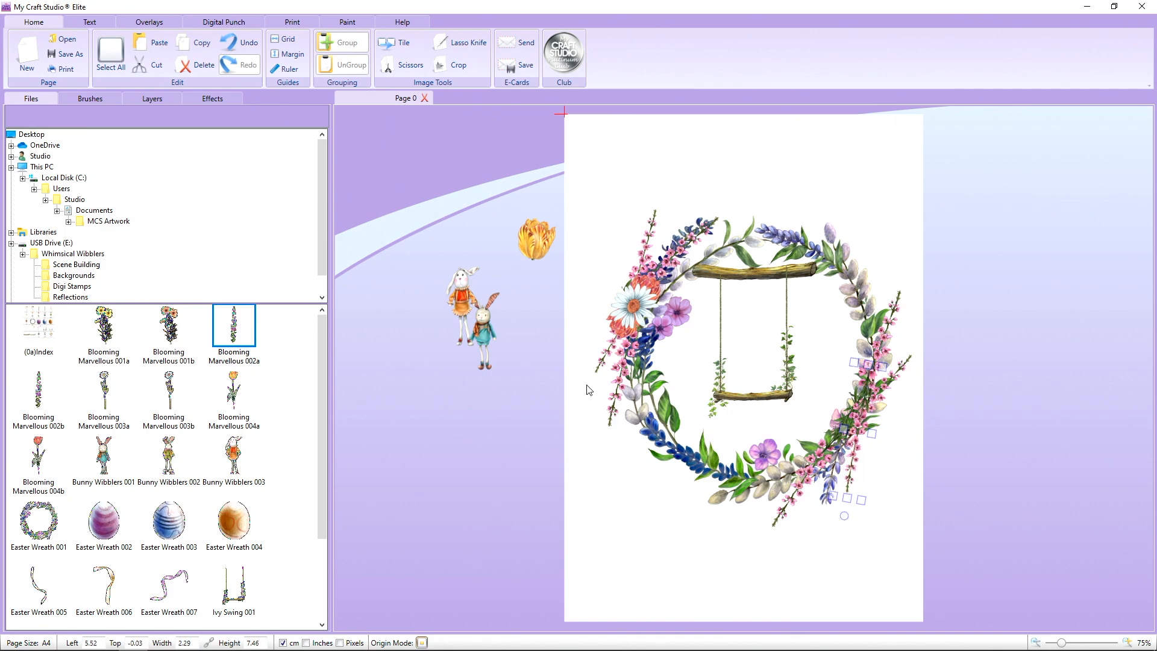
# Step: Duplicate the daisy bloom and place the copy over the spray stems on the wreath's lower right
pyautogui.moveTo(559, 337); pyautogui.dragTo(689, 271)
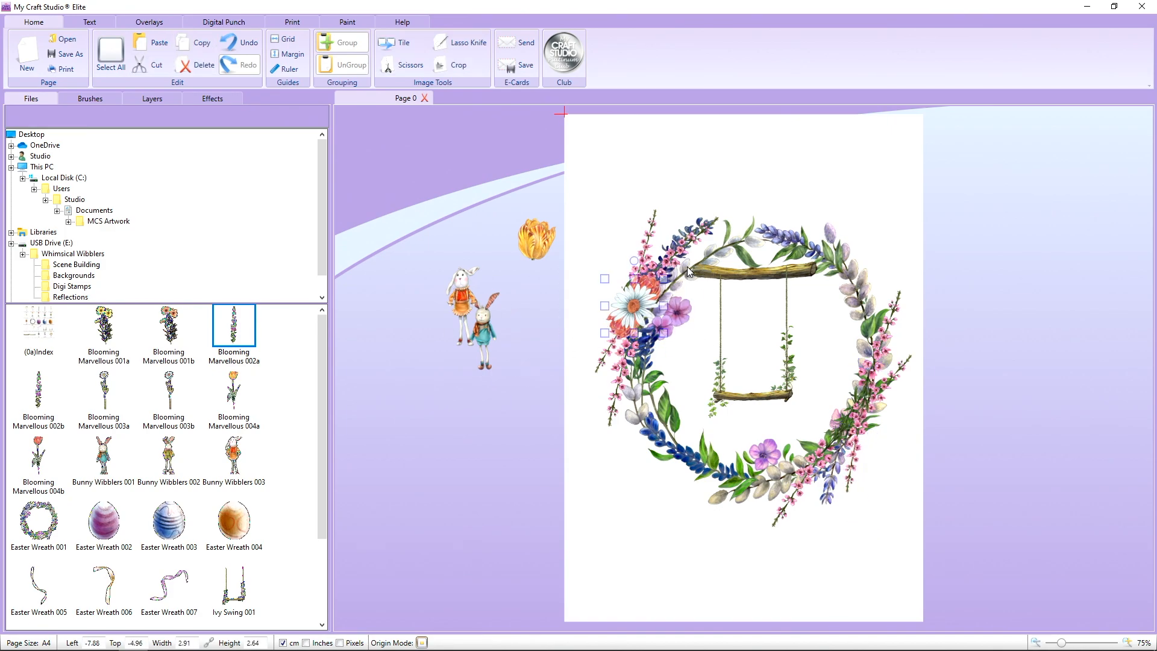
pyautogui.rightClick(624, 306)
pyautogui.rightClick(634, 310)
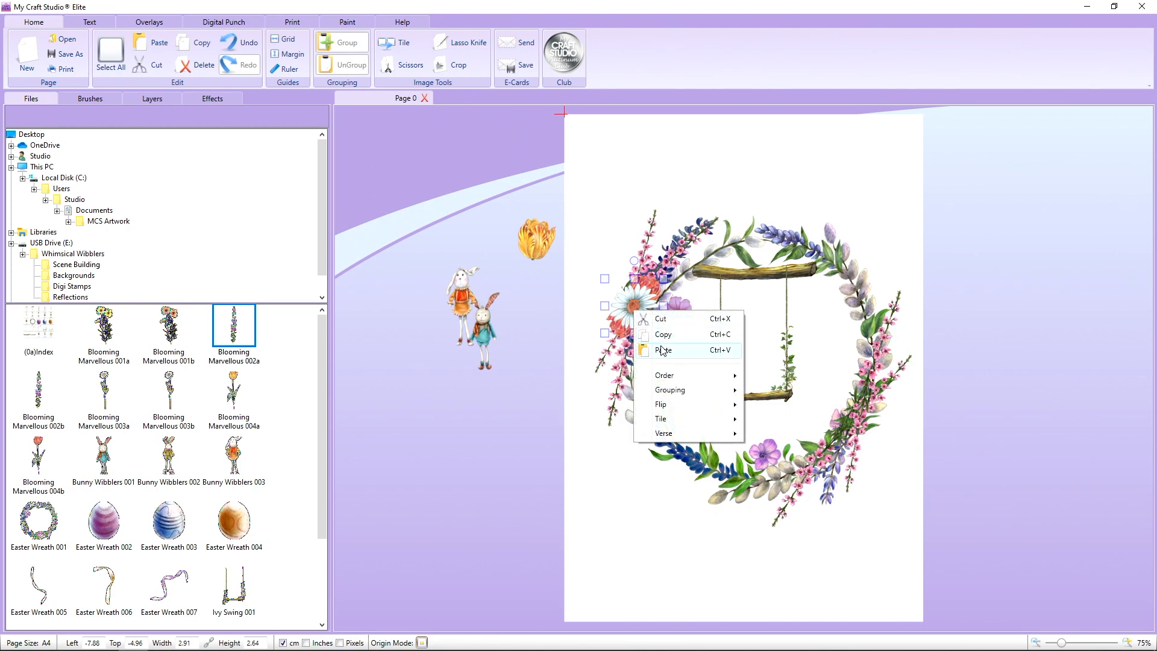
pyautogui.click(663, 350)
pyautogui.moveTo(636, 312); pyautogui.dragTo(858, 425)
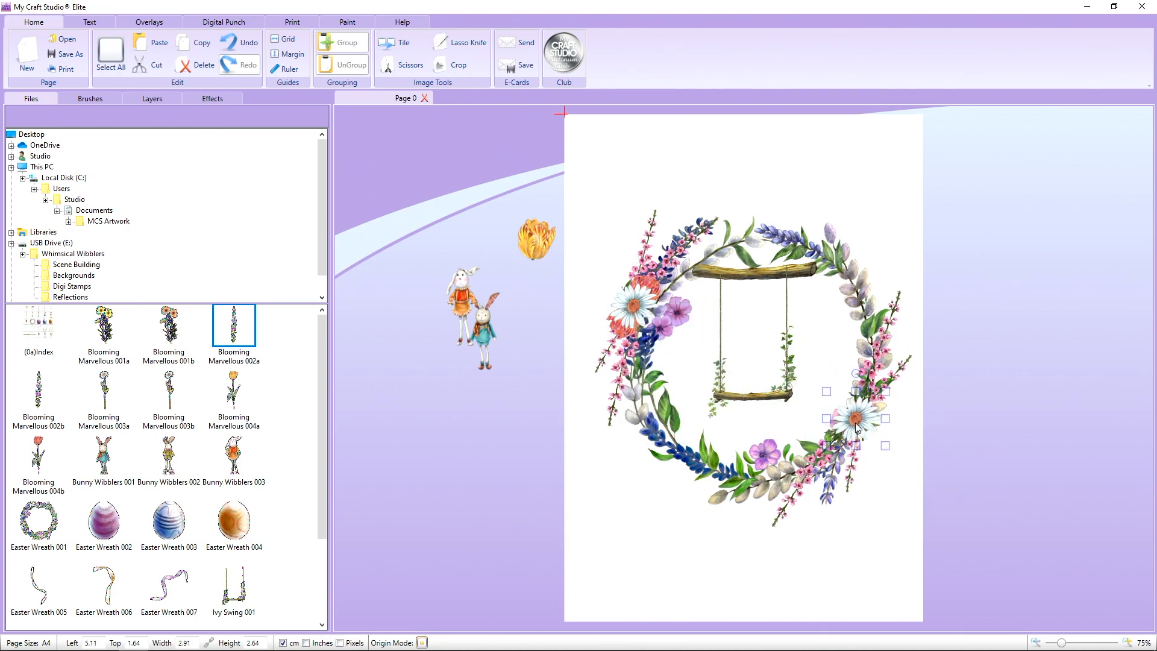
# Step: Duplicate the down-left red tulip onto the wreath's lower right just below the daisy, and bring that daisy to the front
pyautogui.click(628, 345)
pyautogui.rightClick(625, 338)
pyautogui.rightClick(636, 337)
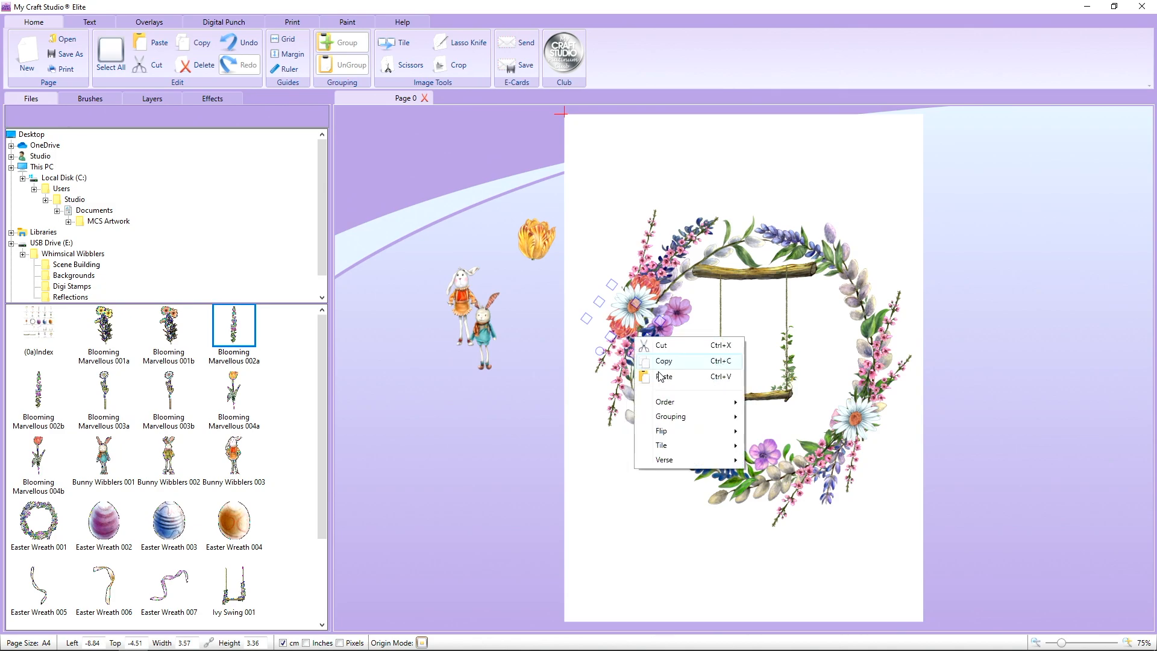
pyautogui.click(660, 376)
pyautogui.moveTo(611, 339); pyautogui.dragTo(834, 451)
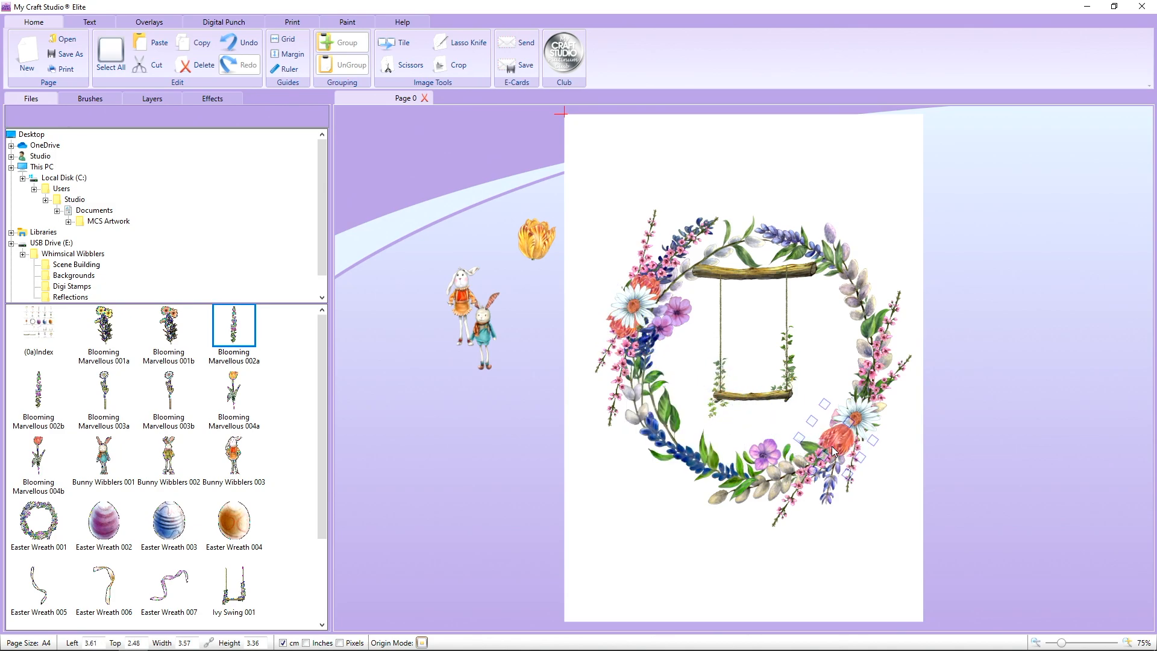
pyautogui.click(862, 426)
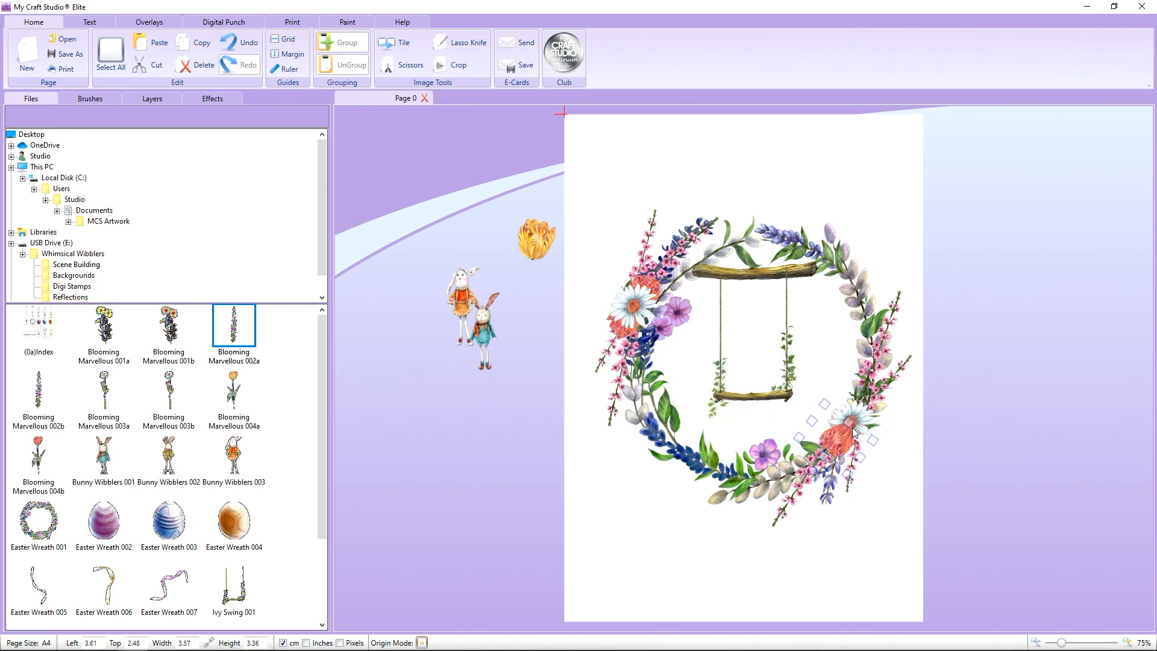
pyautogui.rightClick(860, 415)
pyautogui.moveTo(909, 480)
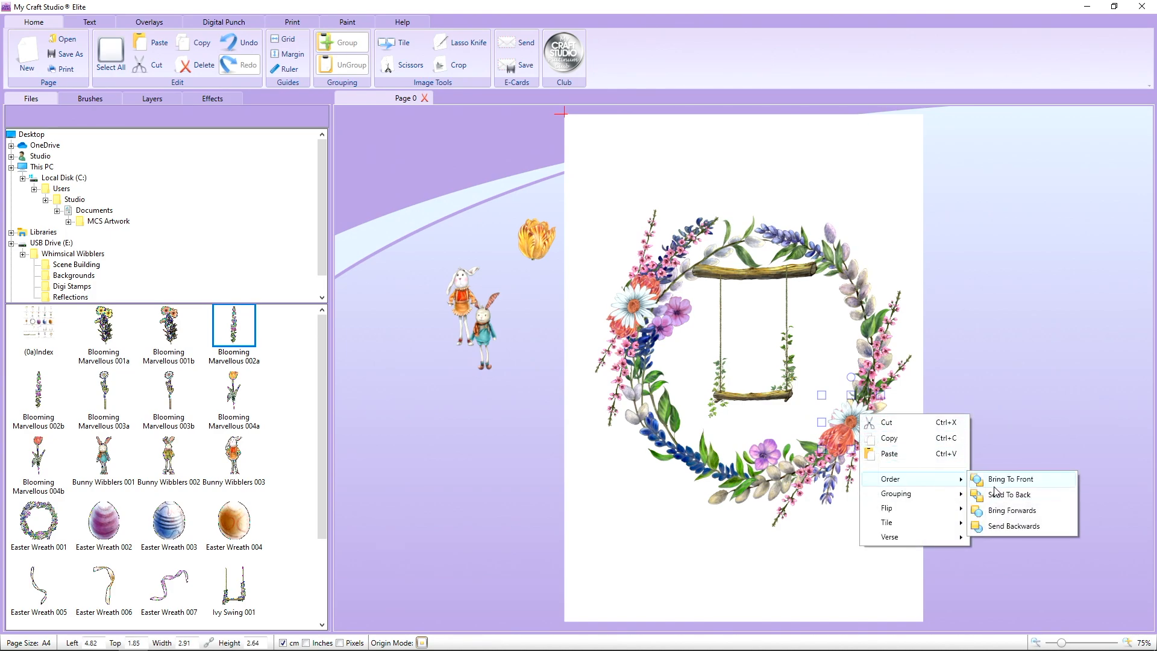
pyautogui.click(1004, 480)
# Step: Duplicate the up-right red tulip, place the copy just above the lower-right daisy, and bring that daisy to the front
pyautogui.rightClick(681, 365)
pyautogui.click(725, 406)
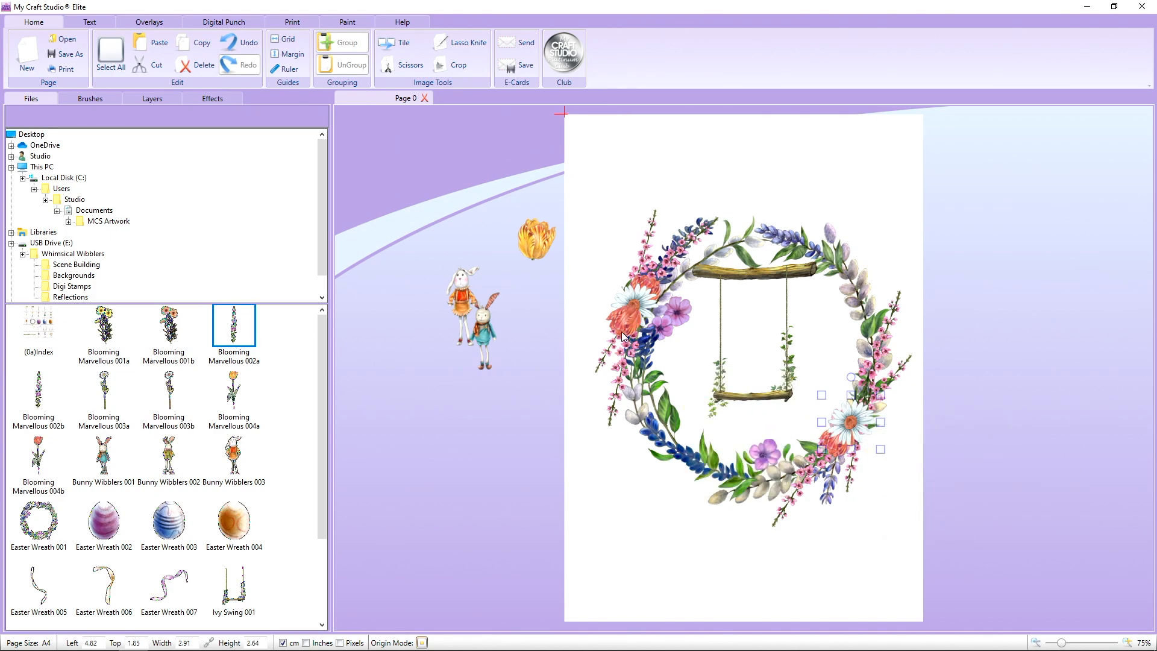
pyautogui.moveTo(621, 331); pyautogui.dragTo(898, 360)
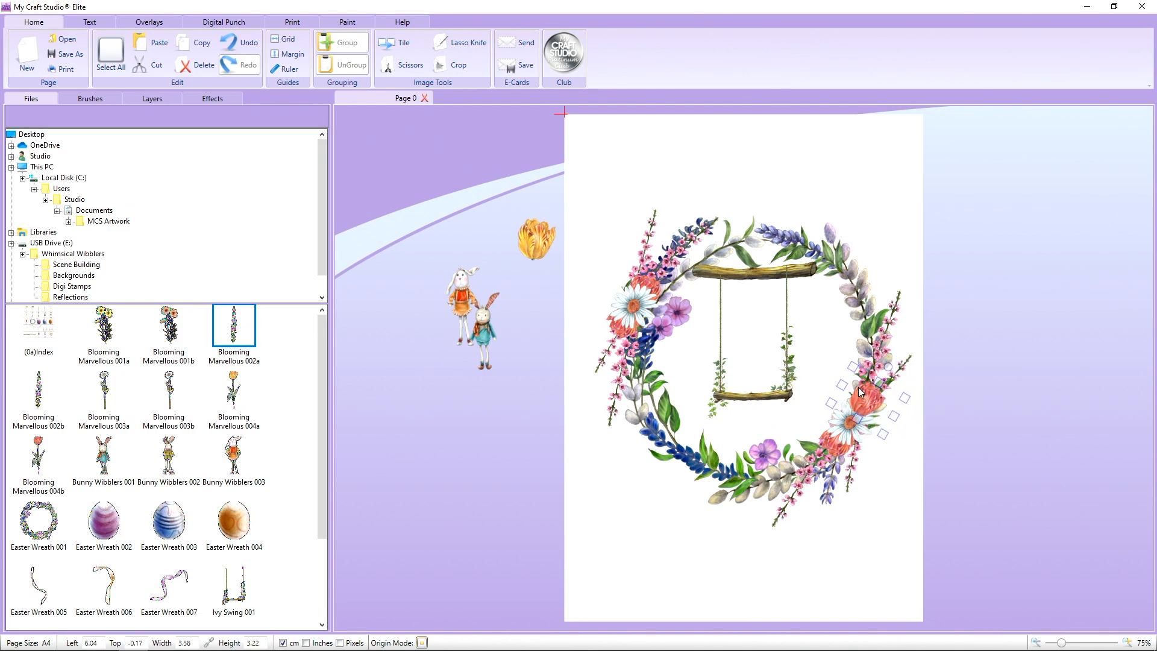
pyautogui.rightClick(839, 426)
pyautogui.moveTo(898, 494)
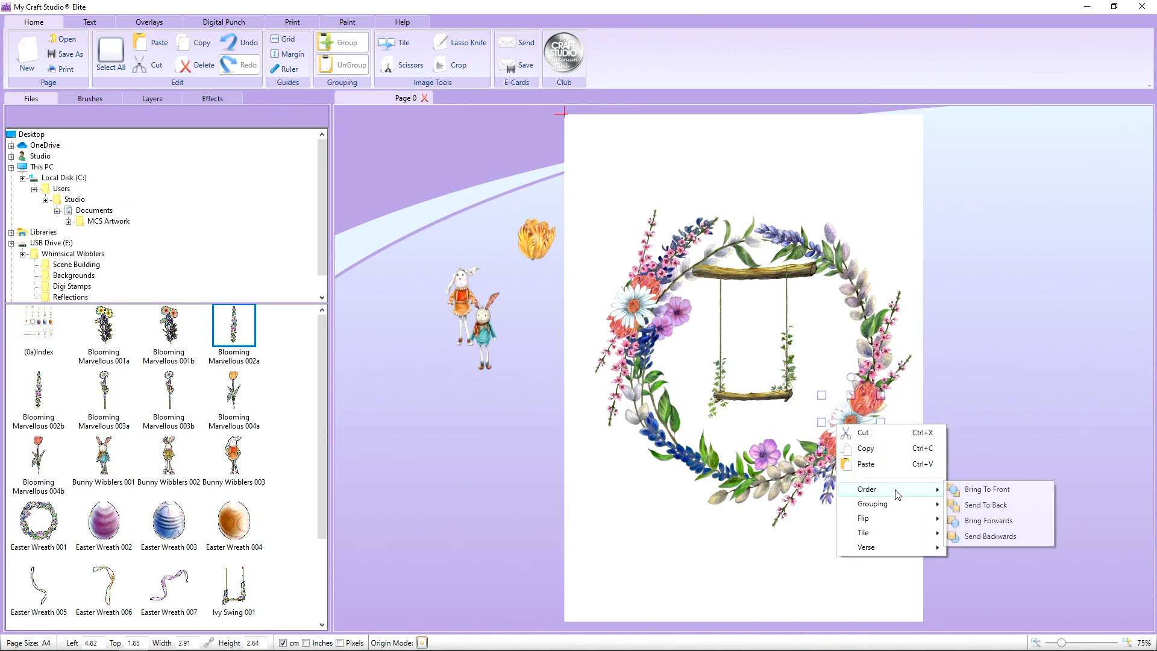
pyautogui.click(975, 490)
# Step: Select the complete wreath with its flowers and the swing, leaving out the bunnies and yellow tulip, and group the pieces
pyautogui.click(979, 441)
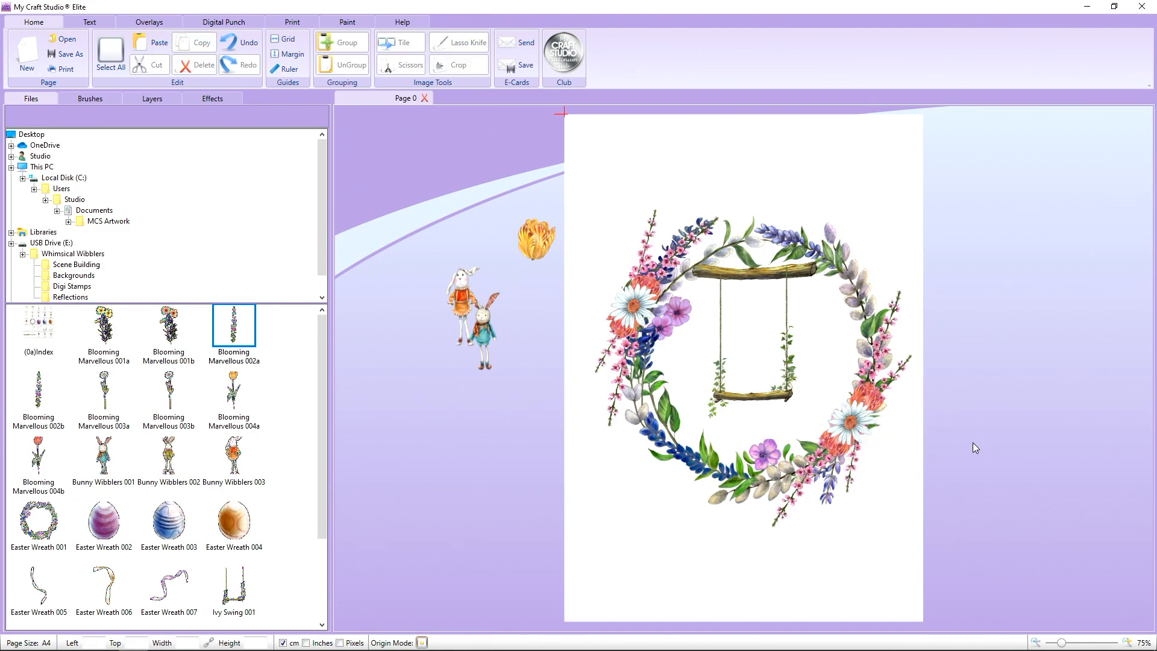
pyautogui.moveTo(518, 155); pyautogui.dragTo(983, 598)
pyautogui.click(344, 43)
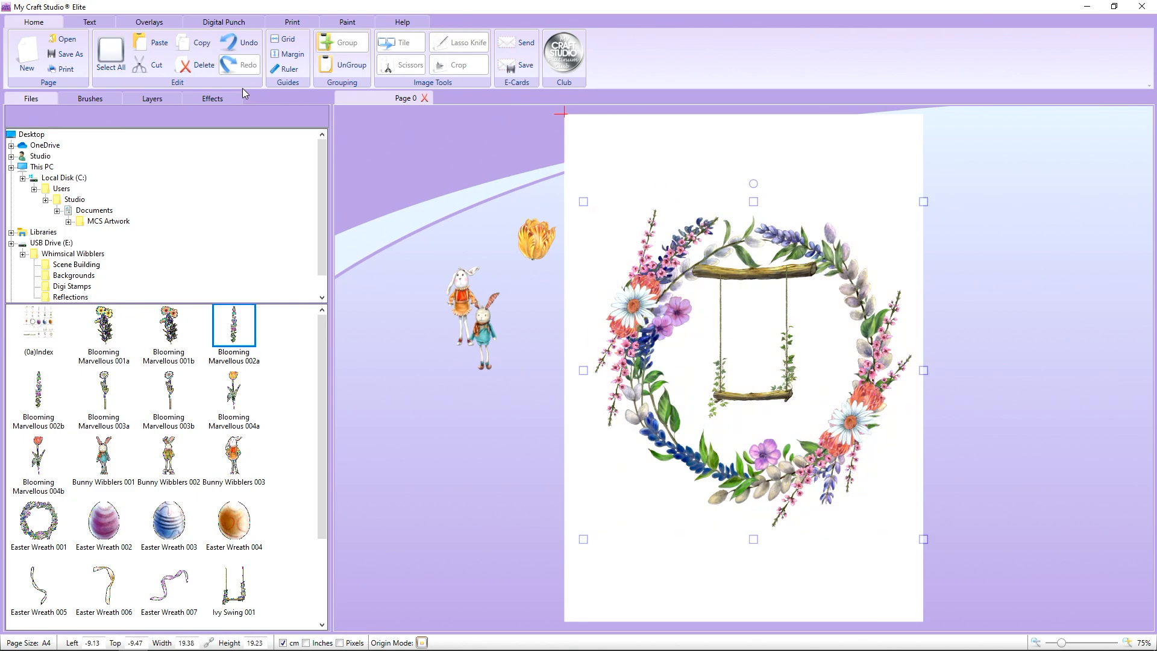
# Step: Try a saturation of -359 on the grouped wreath and swing, and undo it
pyautogui.click(229, 98)
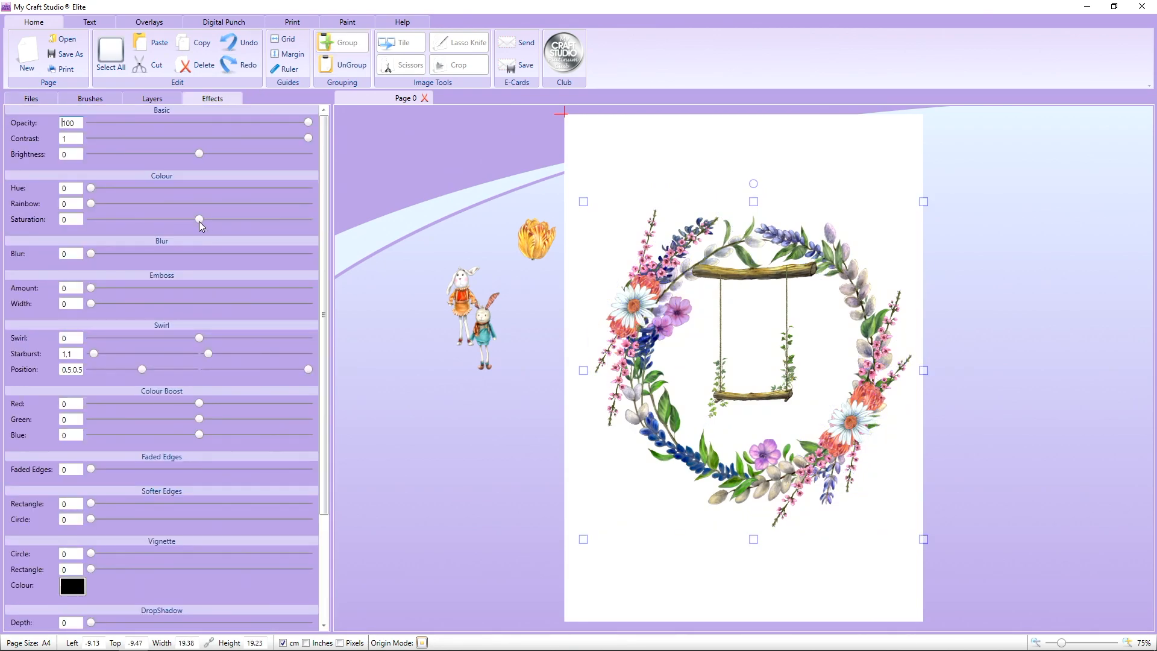
pyautogui.moveTo(199, 220); pyautogui.dragTo(37, 227)
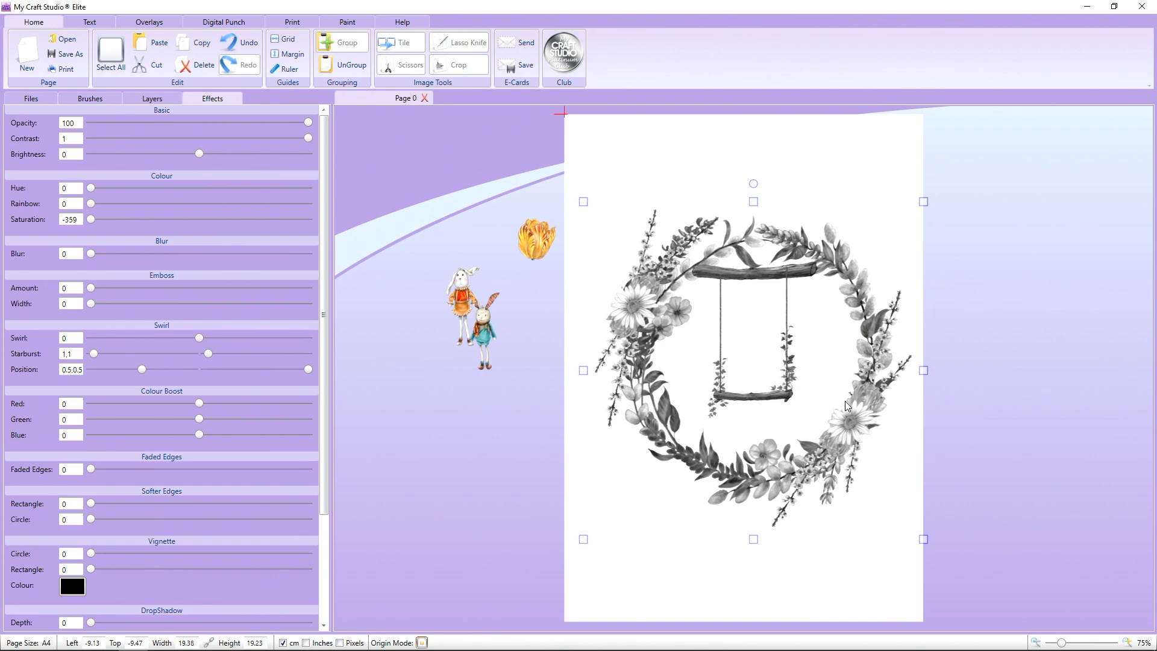
pyautogui.click(239, 42)
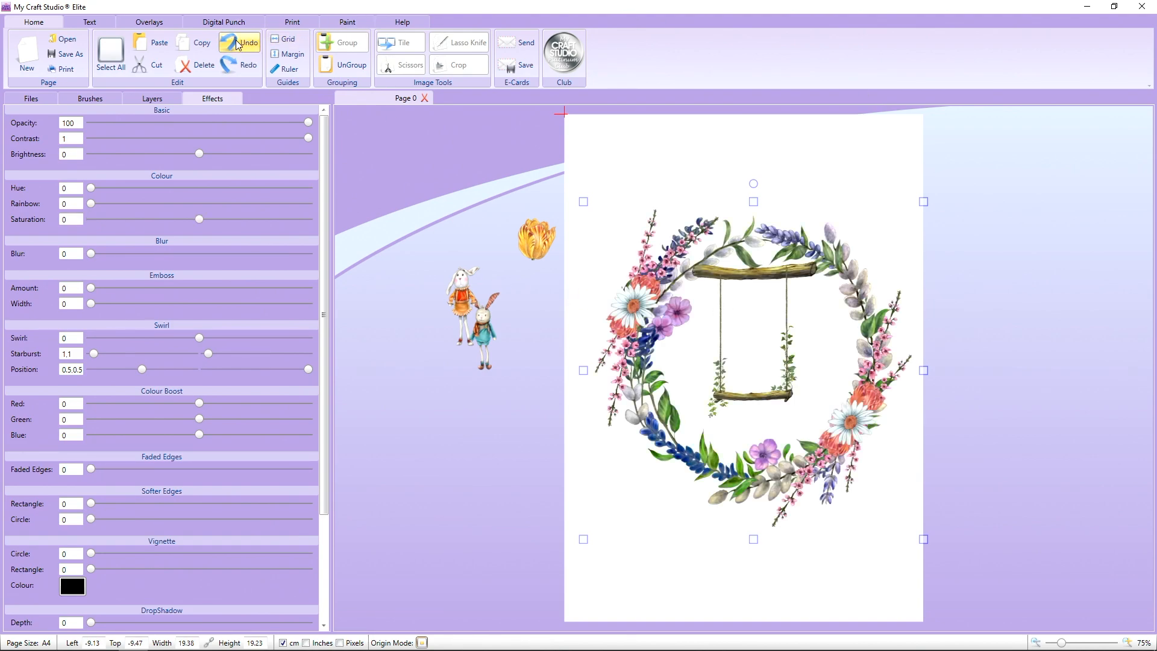
# Step: Move the white bunny in orange onto the swing, bring it to the front, and seat it beside the swing's left rope
pyautogui.click(486, 211)
pyautogui.moveTo(444, 290); pyautogui.dragTo(739, 361)
pyautogui.rightClick(740, 361)
pyautogui.moveTo(826, 426)
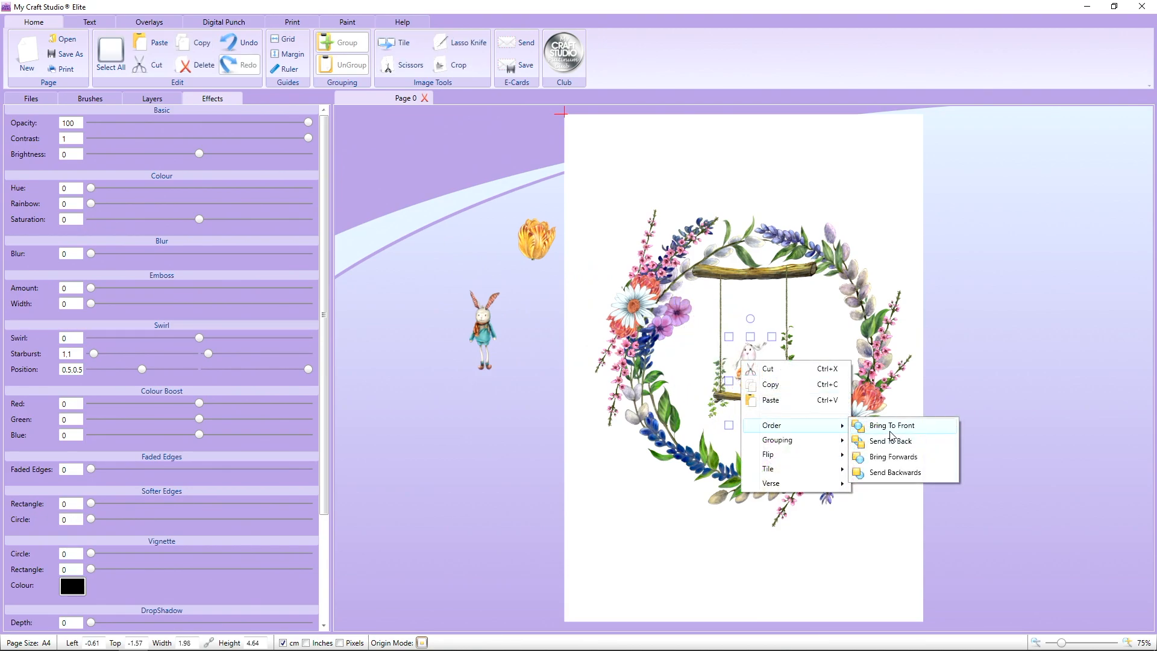
pyautogui.click(886, 425)
pyautogui.moveTo(757, 371); pyautogui.dragTo(744, 375)
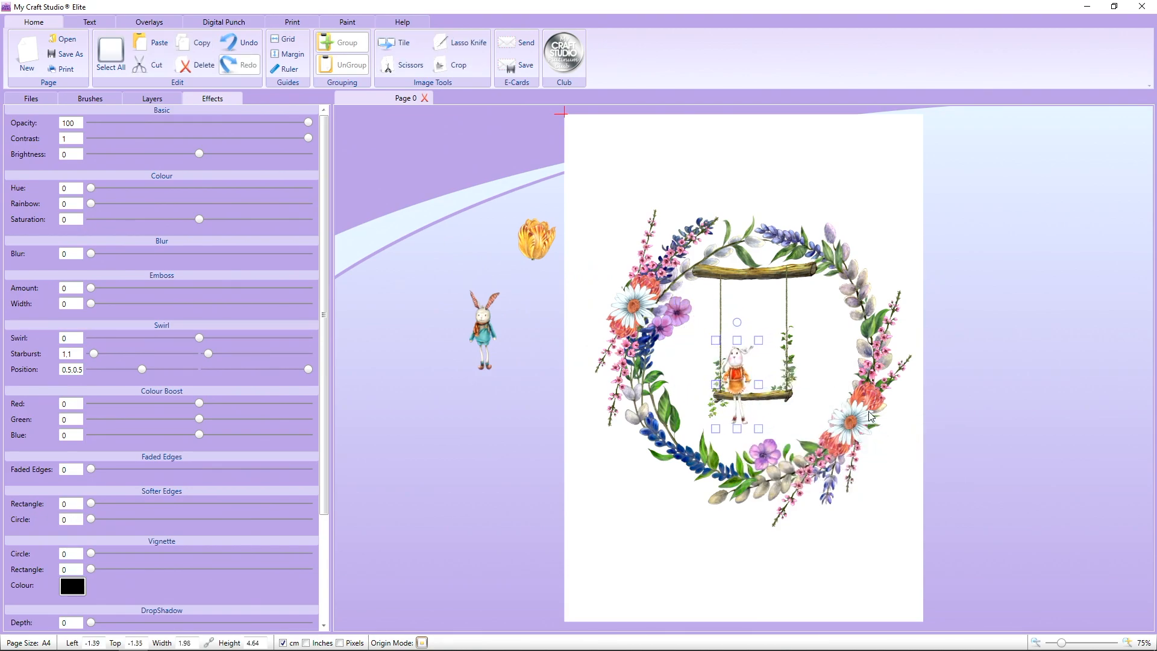
# Step: Nudge the grouped wreath, seat the bunny in blue beside the white bunny on the swing, and bring it to the front
pyautogui.moveTo(870, 416)
pyautogui.mouseDown()
pyautogui.moveTo(833, 378)
pyautogui.moveTo(868, 420)
pyautogui.mouseUp()
pyautogui.moveTo(471, 327); pyautogui.dragTo(757, 390)
pyautogui.rightClick(482, 331)
pyautogui.moveTo(574, 395)
pyautogui.click(615, 397)
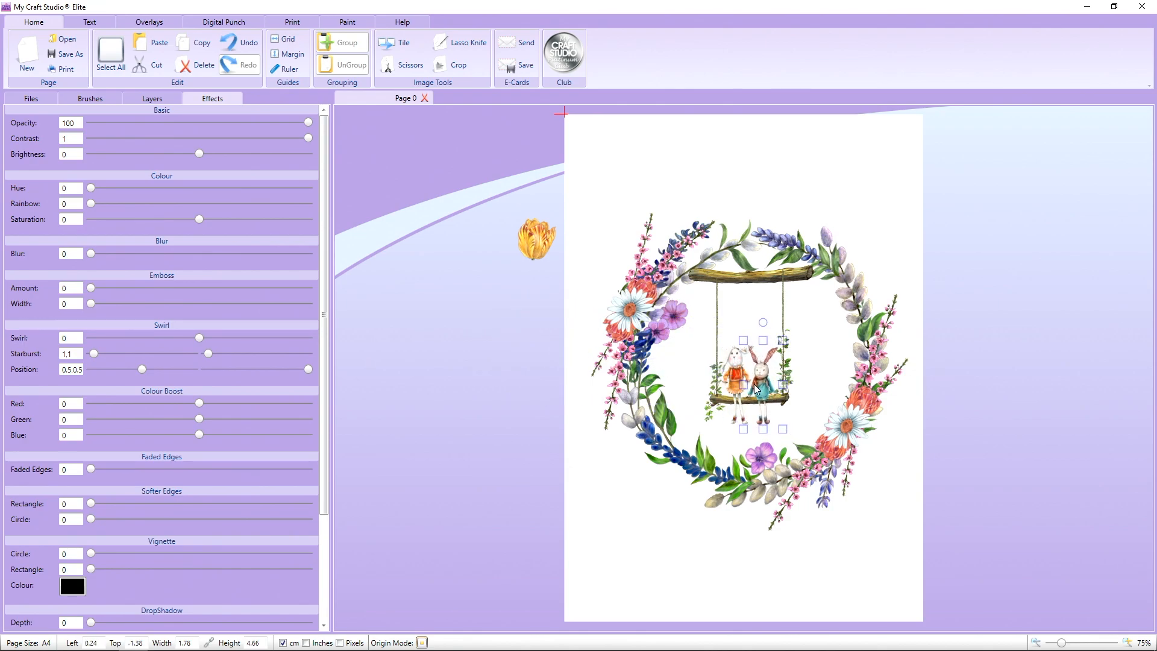
# Step: Ungroup the wreath and swing, and move the yellow tulip and both bunnies clear of the artwork, off the page
pyautogui.click(944, 434)
pyautogui.moveTo(538, 244); pyautogui.dragTo(485, 229)
pyautogui.click(795, 263)
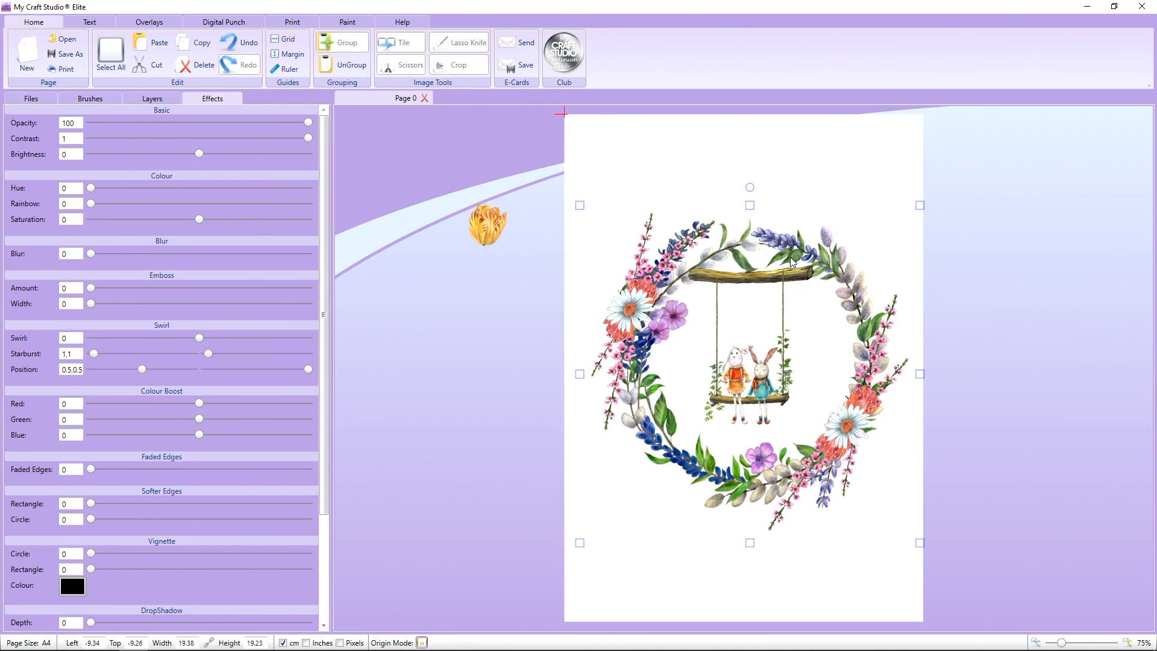
pyautogui.click(347, 72)
pyautogui.click(721, 300)
pyautogui.moveTo(778, 378); pyautogui.dragTo(522, 321)
pyautogui.moveTo(741, 379); pyautogui.dragTo(468, 326)
# Step: Enlarge the ivy swing to about 10.41 cm wide and 17.46 cm high, and position it centrally over the wreath
pyautogui.click(749, 390)
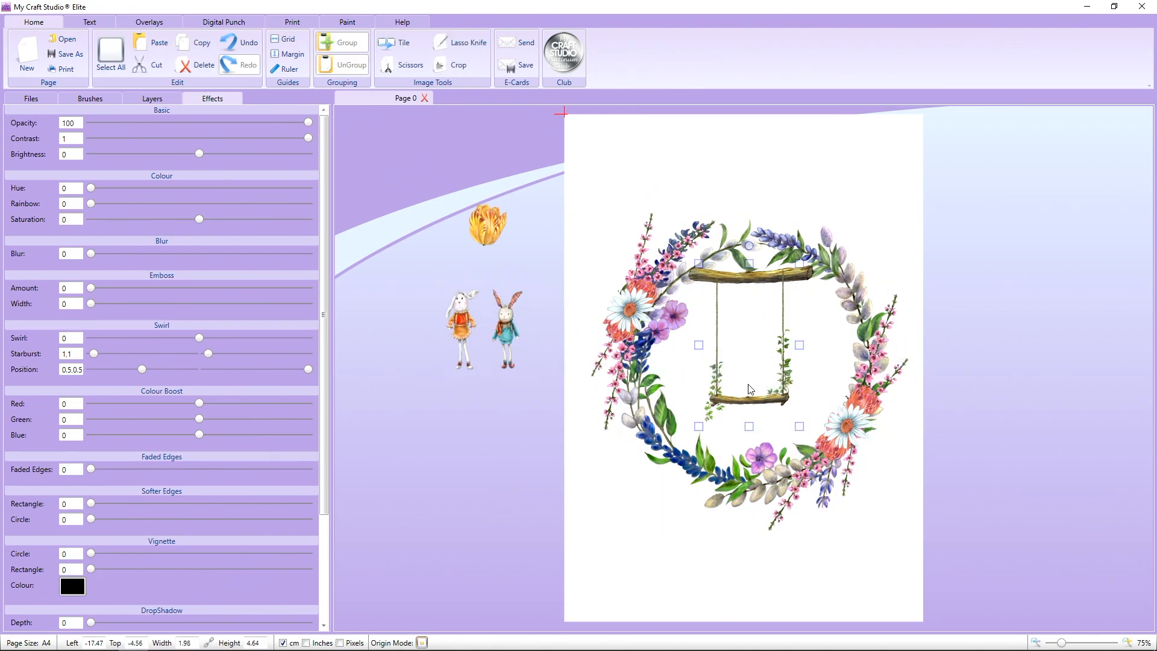
pyautogui.moveTo(800, 263); pyautogui.dragTo(972, 119)
pyautogui.moveTo(782, 366); pyautogui.dragTo(743, 382)
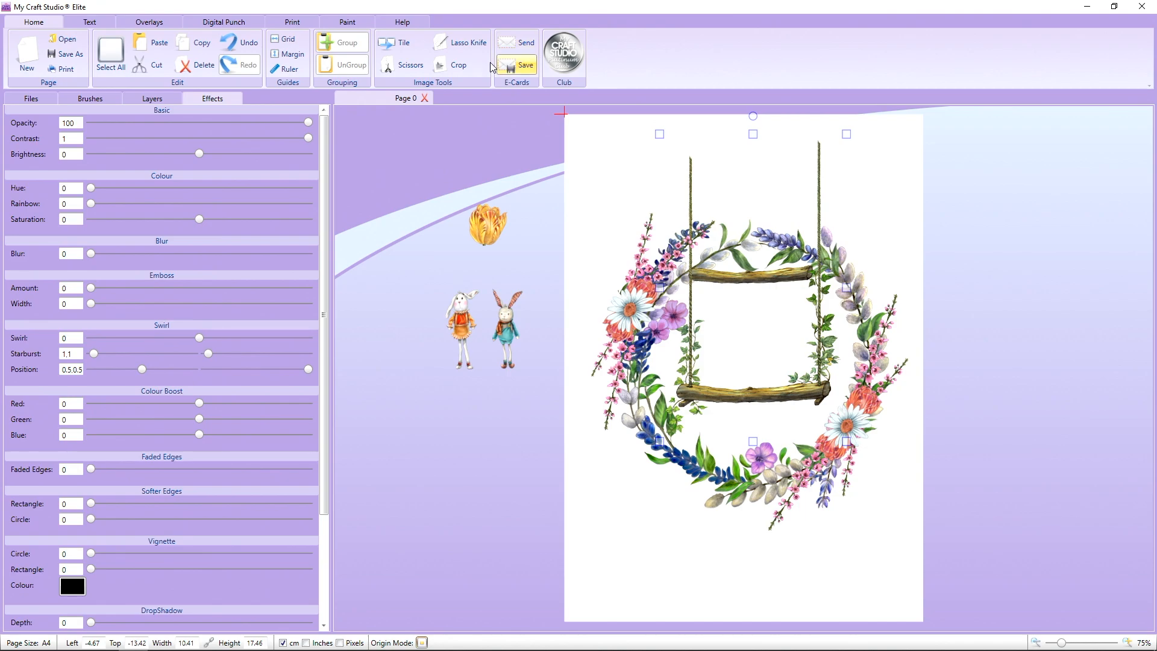
# Step: Crop away the swing's ropes above the wreath's top log
pyautogui.click(754, 134)
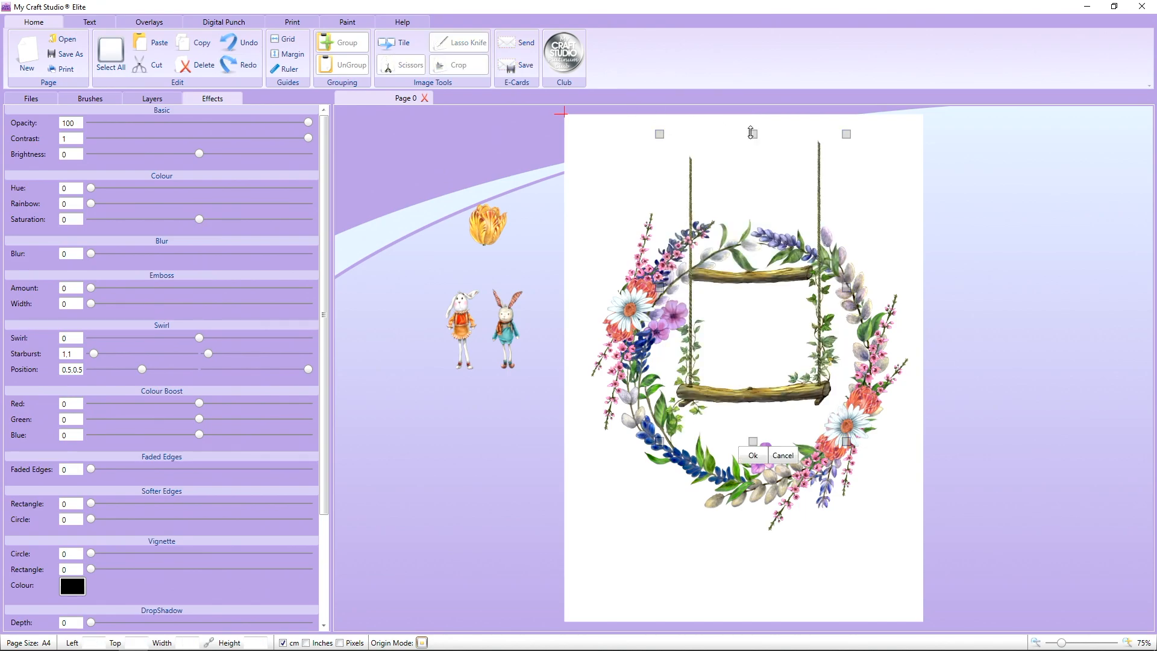
pyautogui.moveTo(752, 133); pyautogui.dragTo(768, 262)
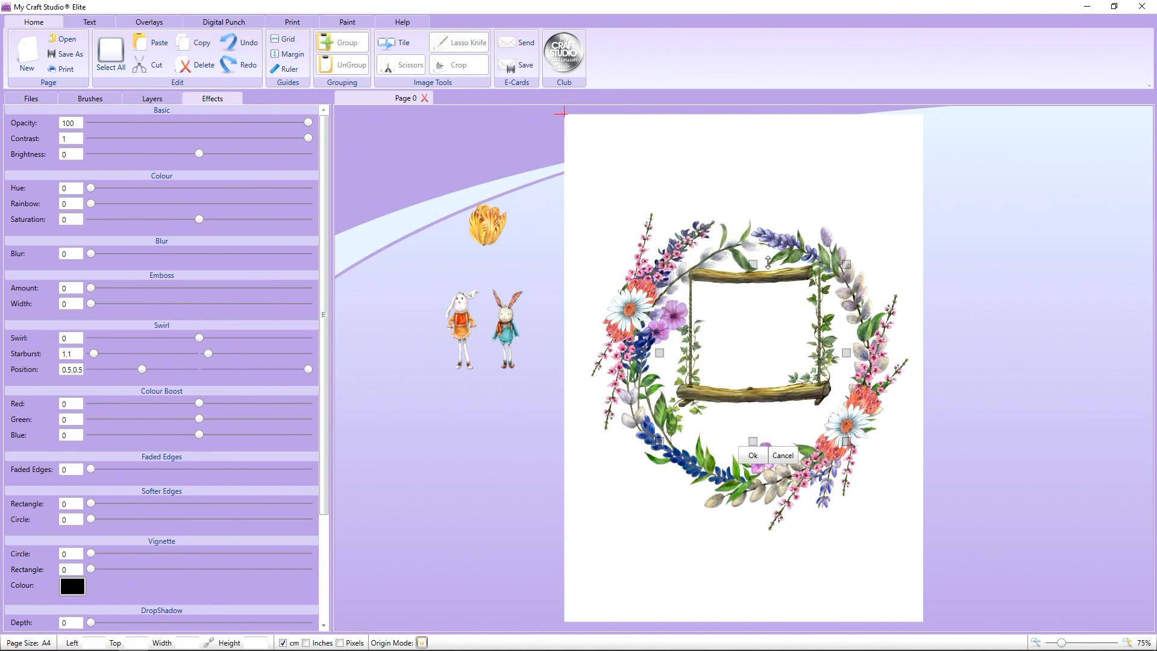
pyautogui.click(753, 456)
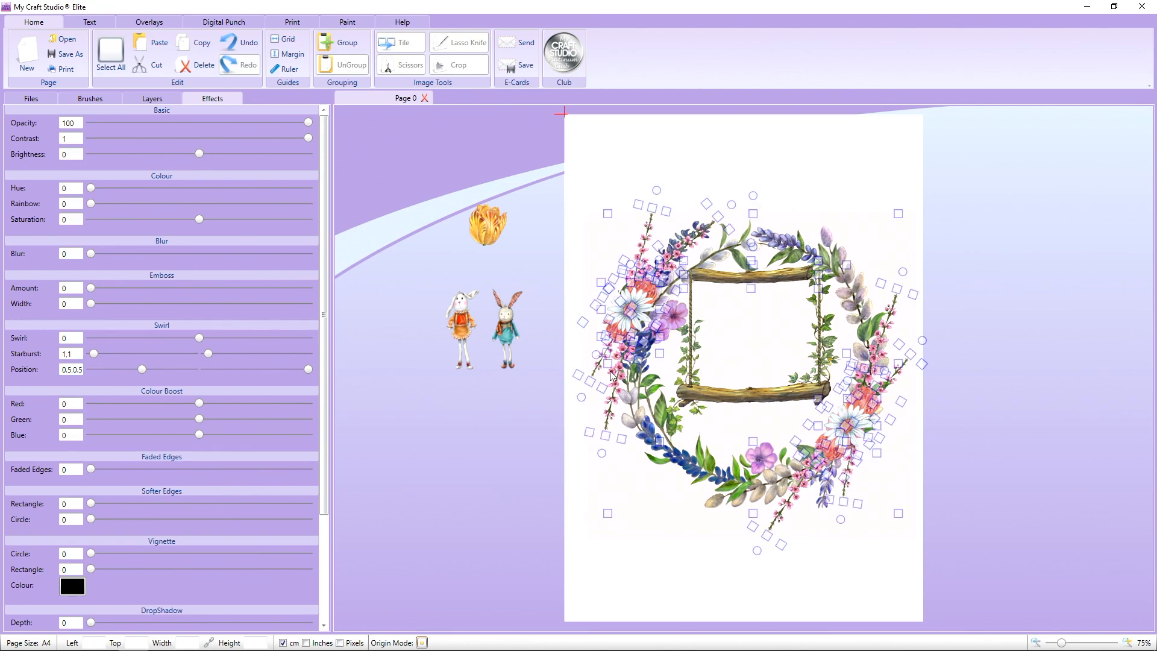
# Step: Enlarge the bunny in blue to about 3.76 × 9.84 cm and the white bunny to about 4.3 × 10.08 cm, placing both on the swing
pyautogui.moveTo(504, 329); pyautogui.dragTo(731, 370)
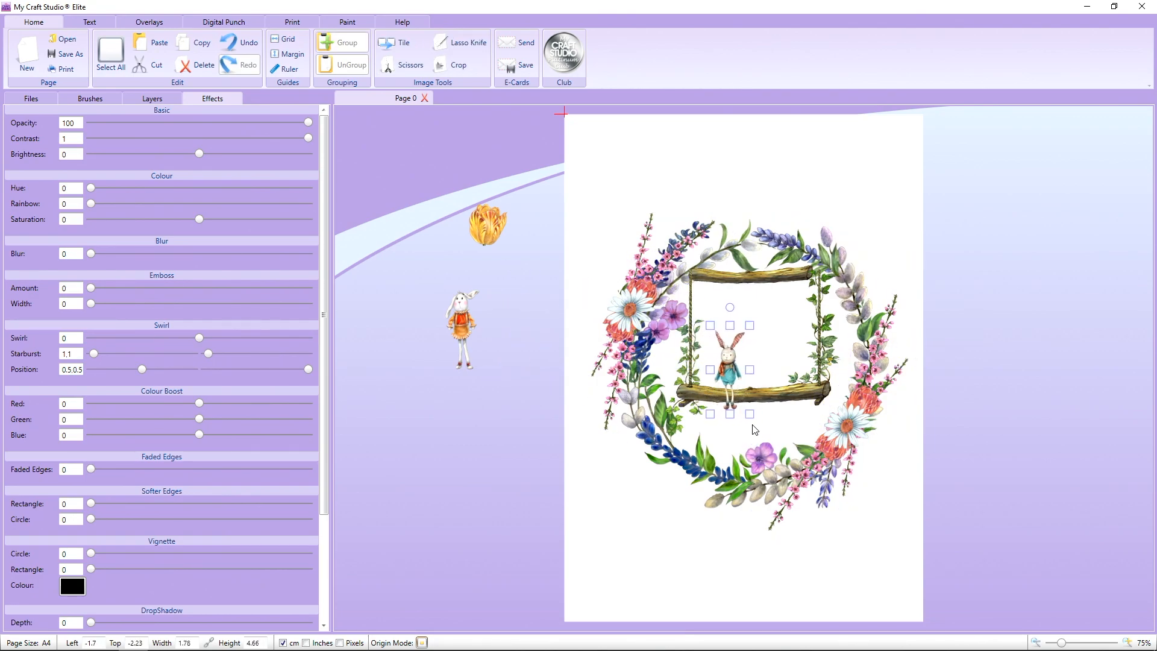
pyautogui.moveTo(754, 414); pyautogui.dragTo(723, 366)
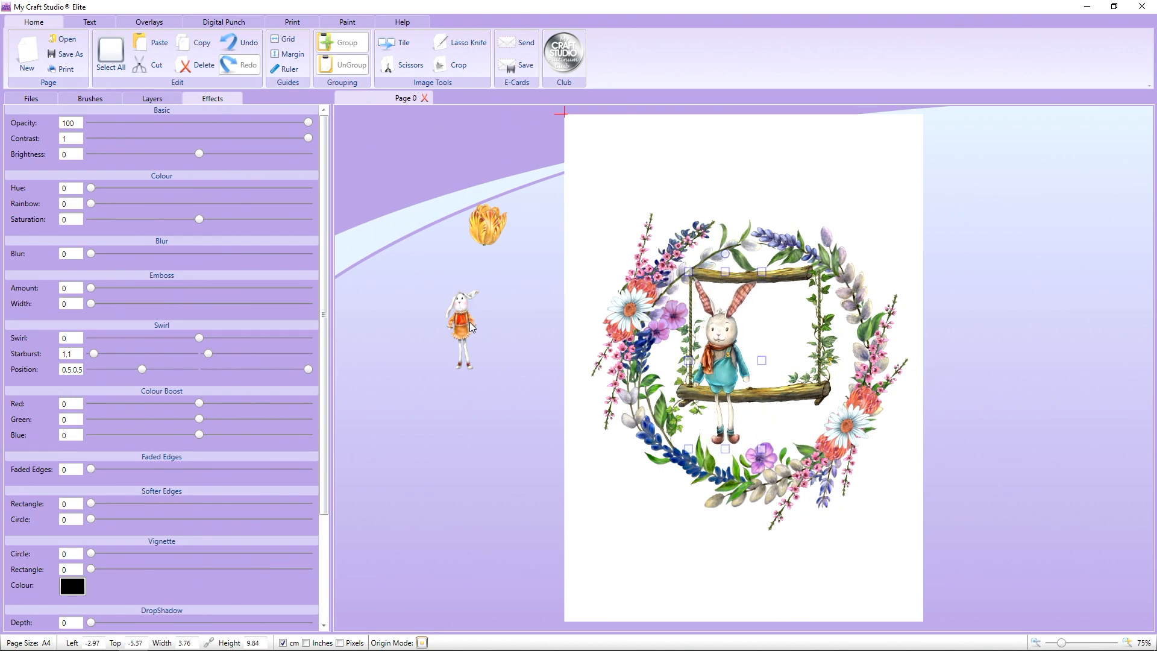
pyautogui.moveTo(472, 328); pyautogui.dragTo(542, 292)
pyautogui.moveTo(550, 340); pyautogui.dragTo(781, 370)
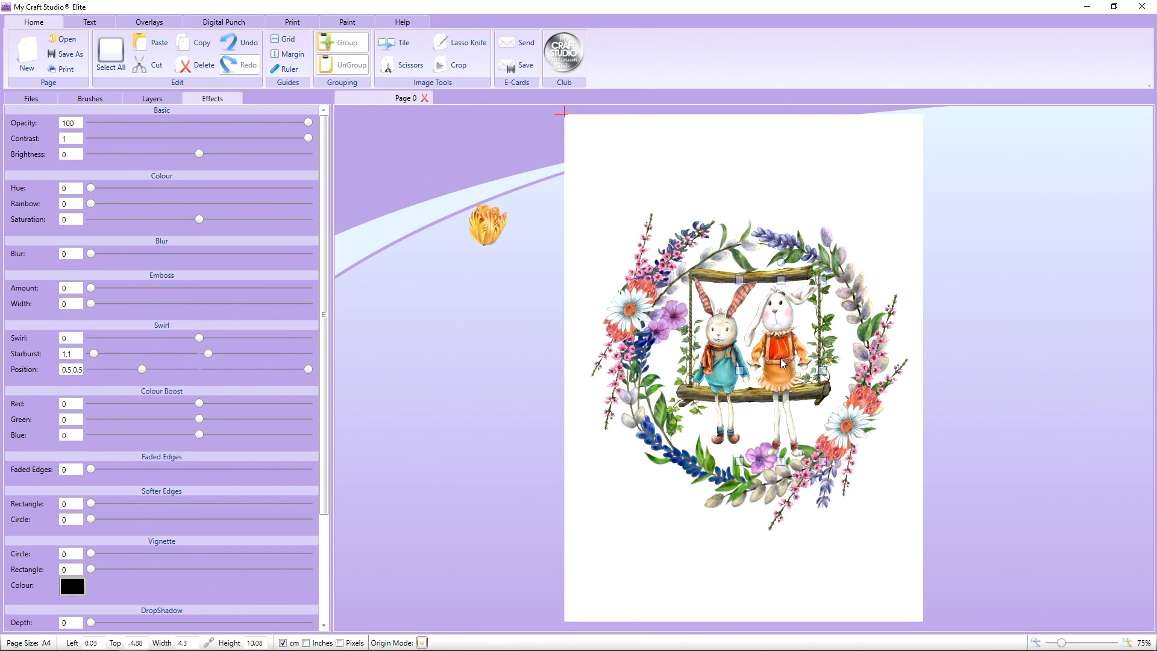
# Step: Move the top log and both bunnies off the page, and reposition the swing inside the wreath, stretched to about 10.8 cm high
pyautogui.moveTo(788, 270); pyautogui.dragTo(1060, 252)
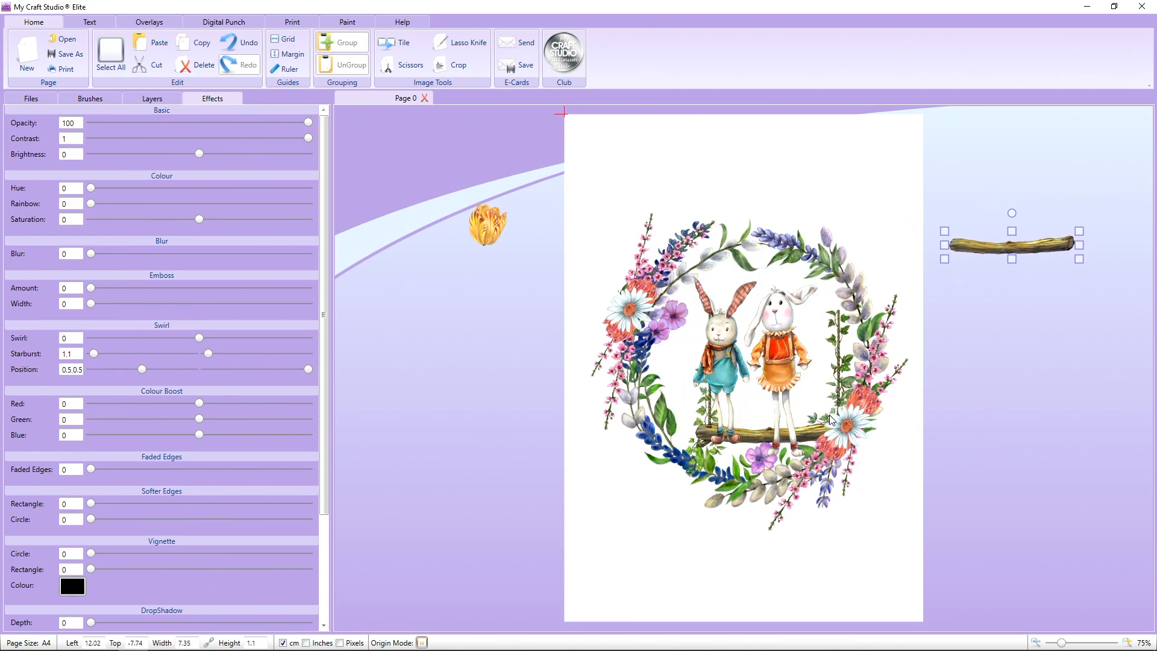
pyautogui.moveTo(785, 370); pyautogui.dragTo(558, 321)
pyautogui.moveTo(728, 345); pyautogui.dragTo(478, 322)
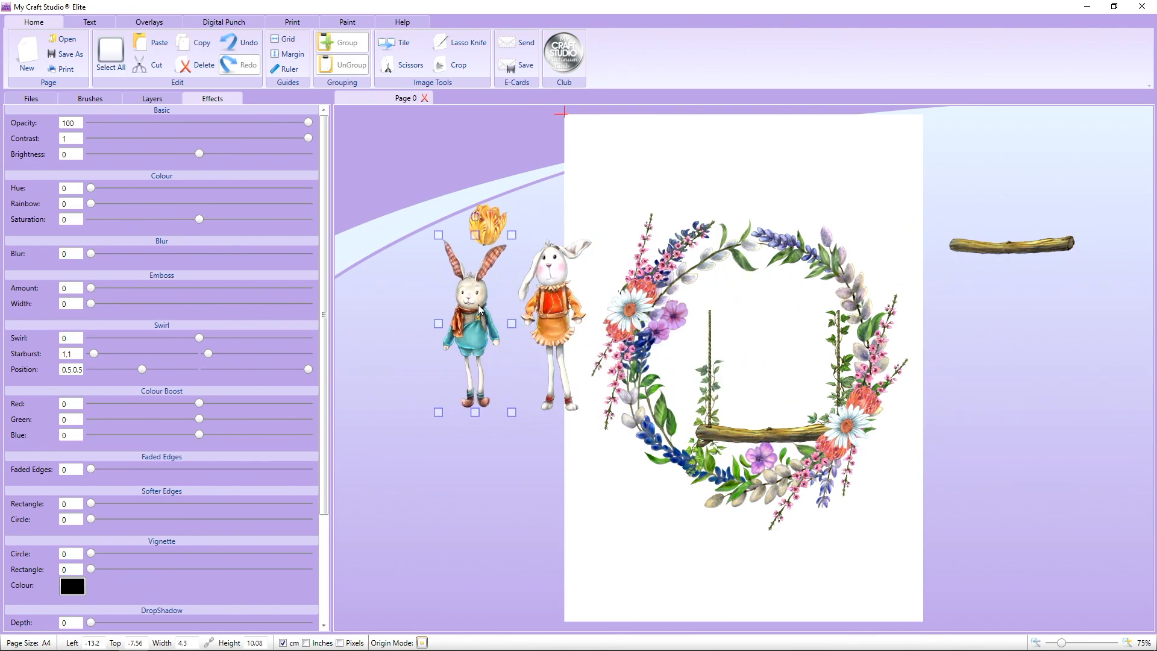
pyautogui.moveTo(726, 411); pyautogui.dragTo(710, 364)
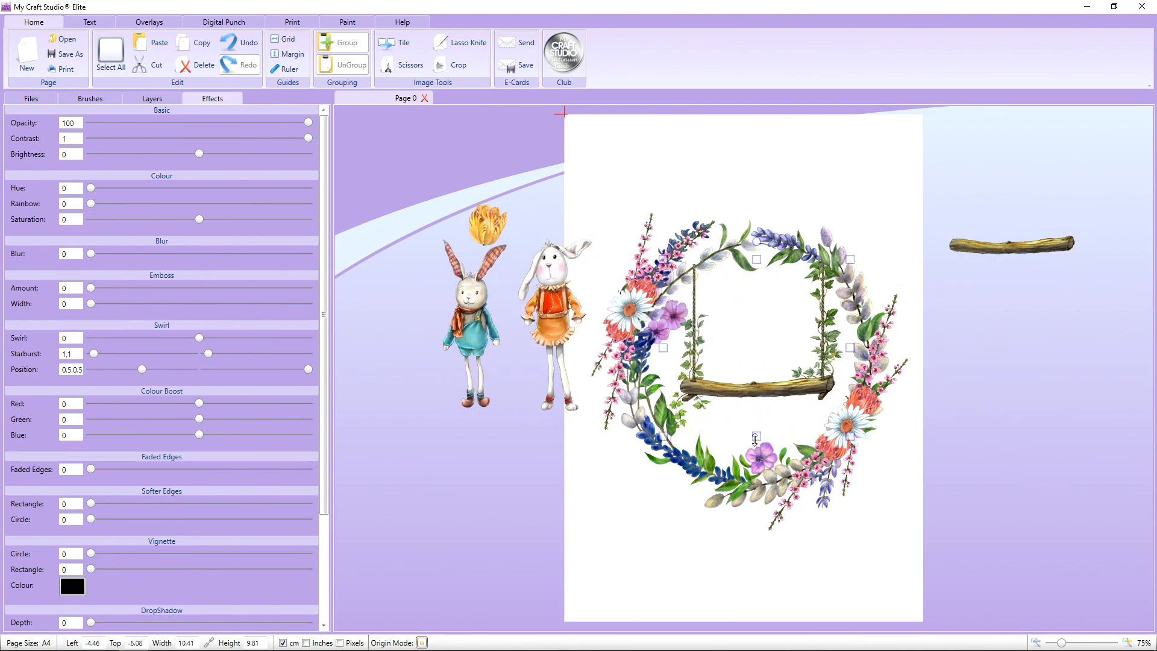
pyautogui.moveTo(755, 439); pyautogui.dragTo(757, 455)
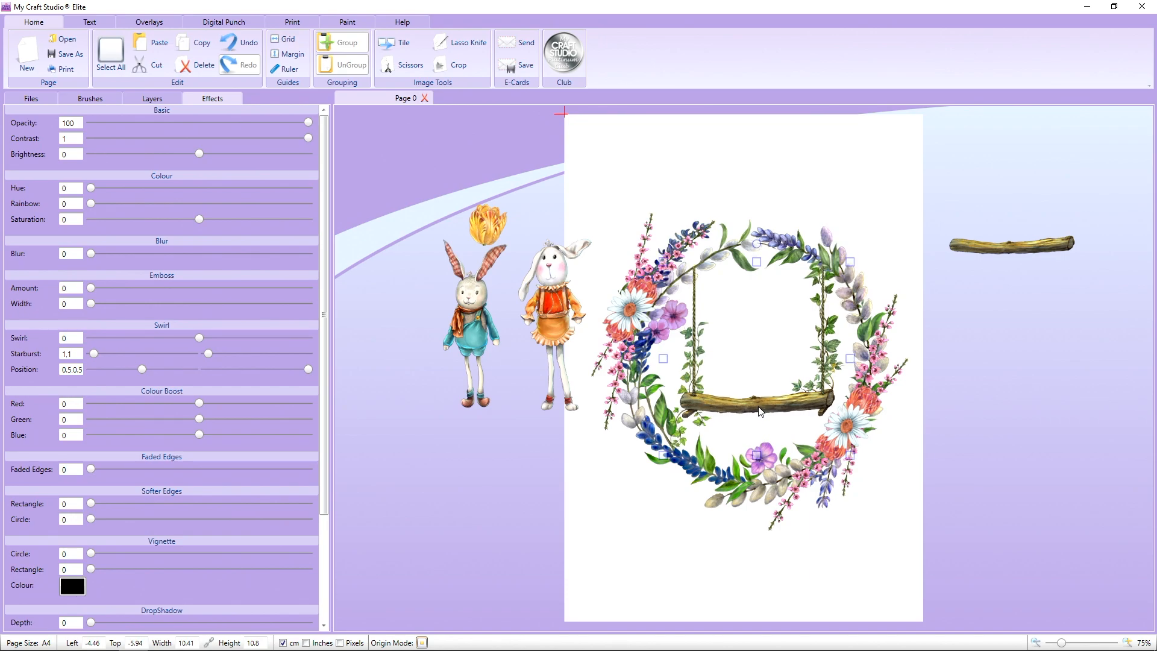
# Step: Seat the white bunny in orange on the swing, with the bunny in blue directly to its right
pyautogui.moveTo(560, 310); pyautogui.dragTo(741, 362)
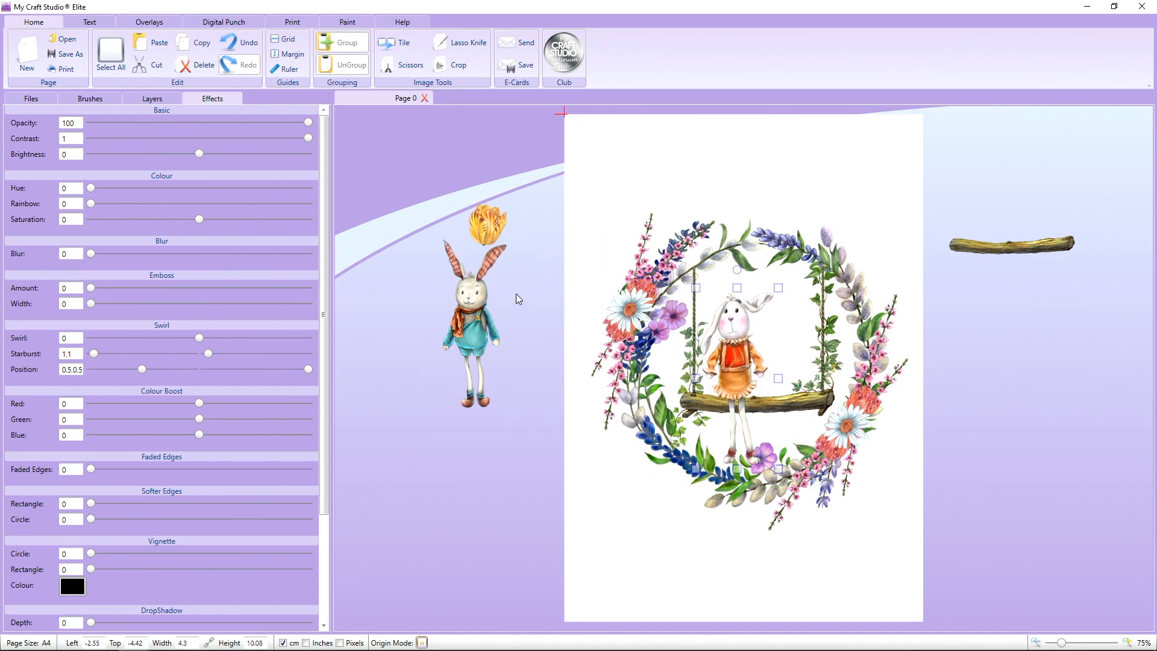
pyautogui.click(468, 278)
pyautogui.moveTo(469, 298); pyautogui.dragTo(777, 333)
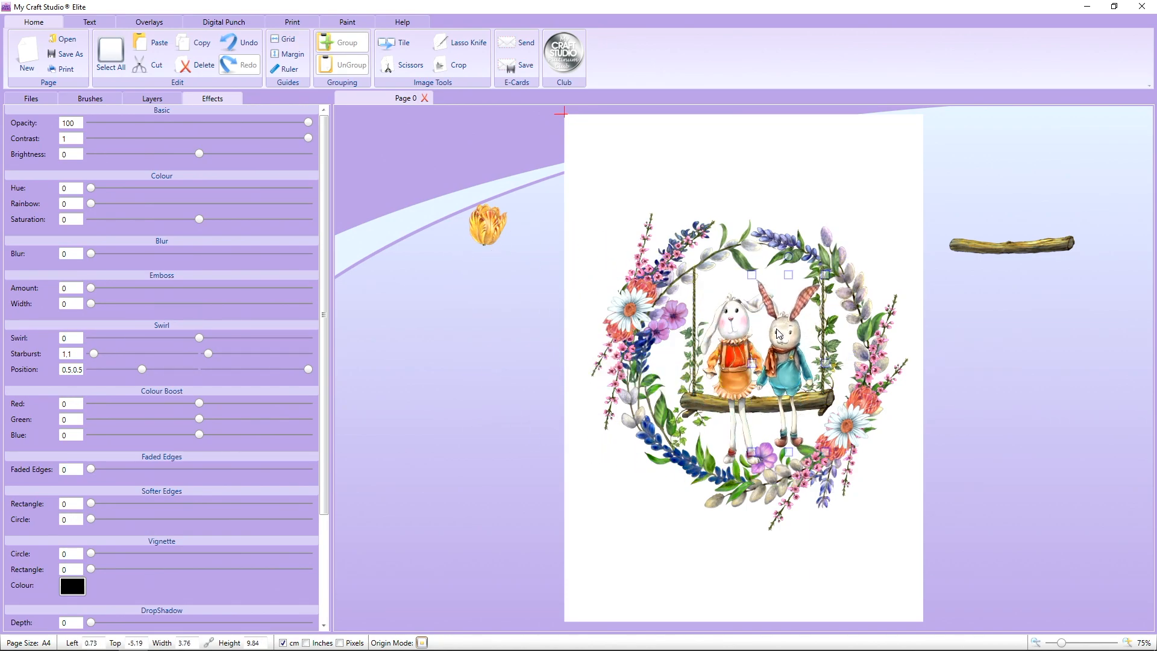
# Step: Select the wreath, flowers, swing and bunnies, leaving out the spare log and tulip, group them, and move the group higher on the page
pyautogui.click(972, 446)
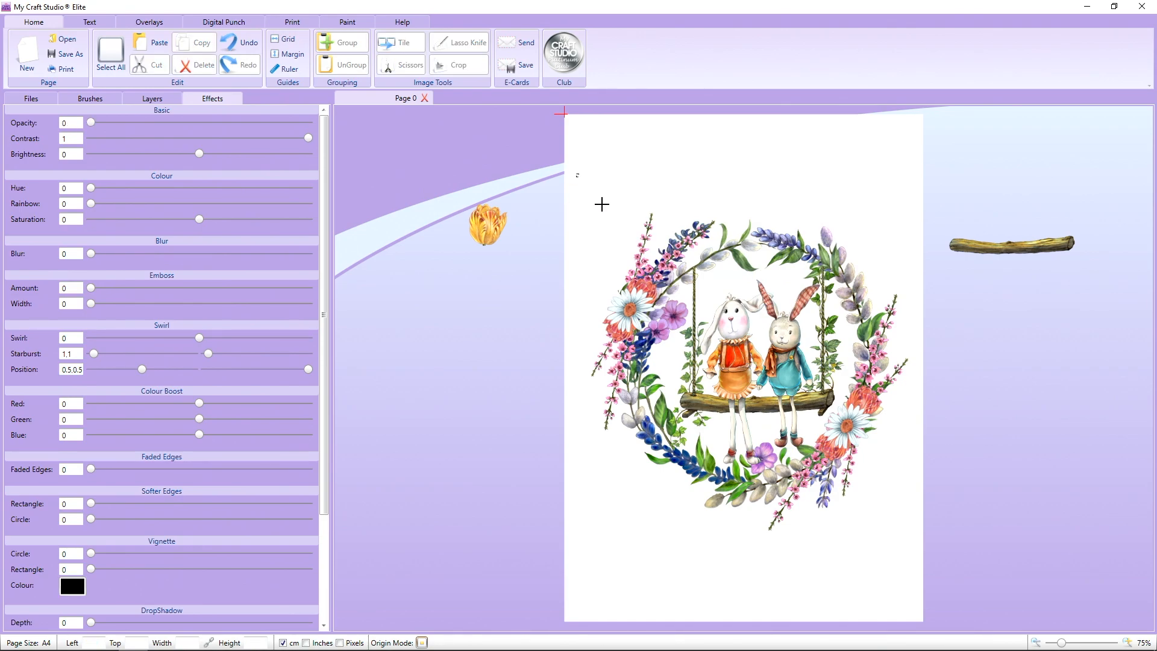
pyautogui.moveTo(602, 203); pyautogui.dragTo(875, 525)
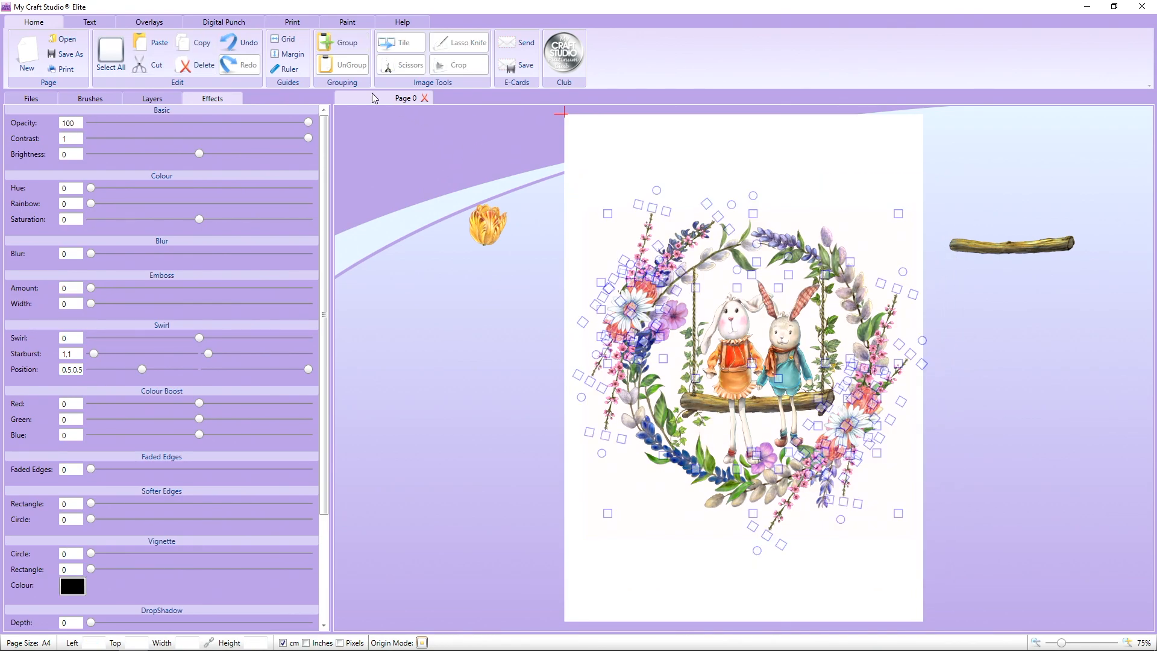
pyautogui.click(343, 43)
pyautogui.moveTo(621, 221); pyautogui.dragTo(623, 171)
# Step: Delete the spare log and the yellow tulip, and shrink the grouped scene to about 17.02 × 16.88 cm
pyautogui.click(975, 247)
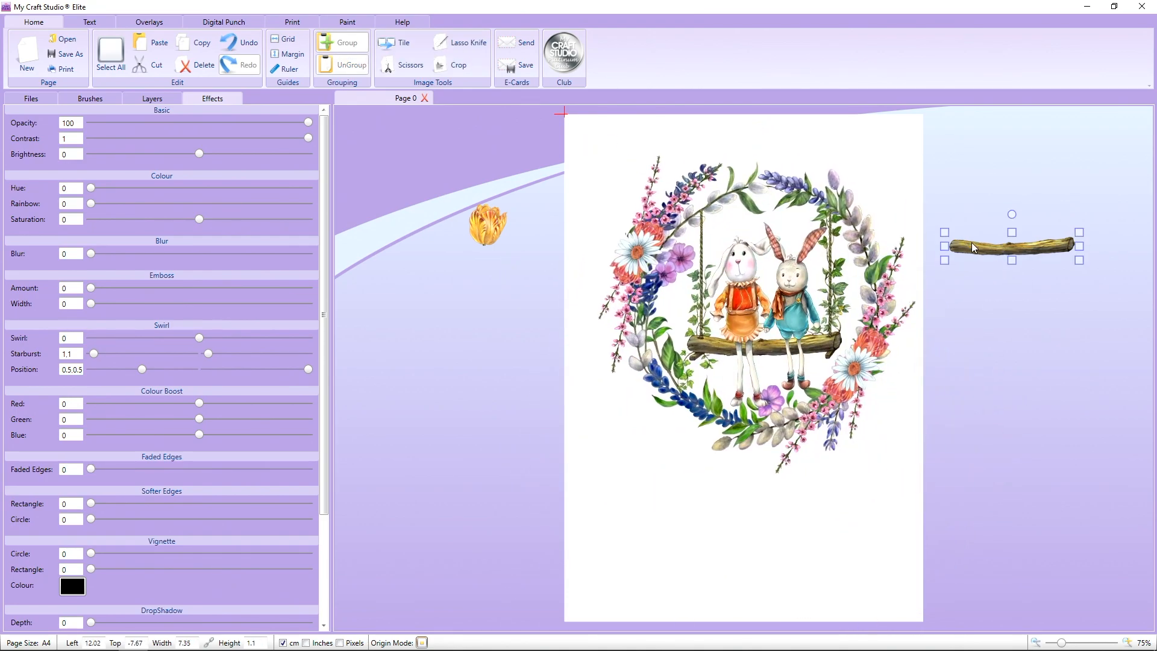
pyautogui.click(205, 66)
pyautogui.click(184, 71)
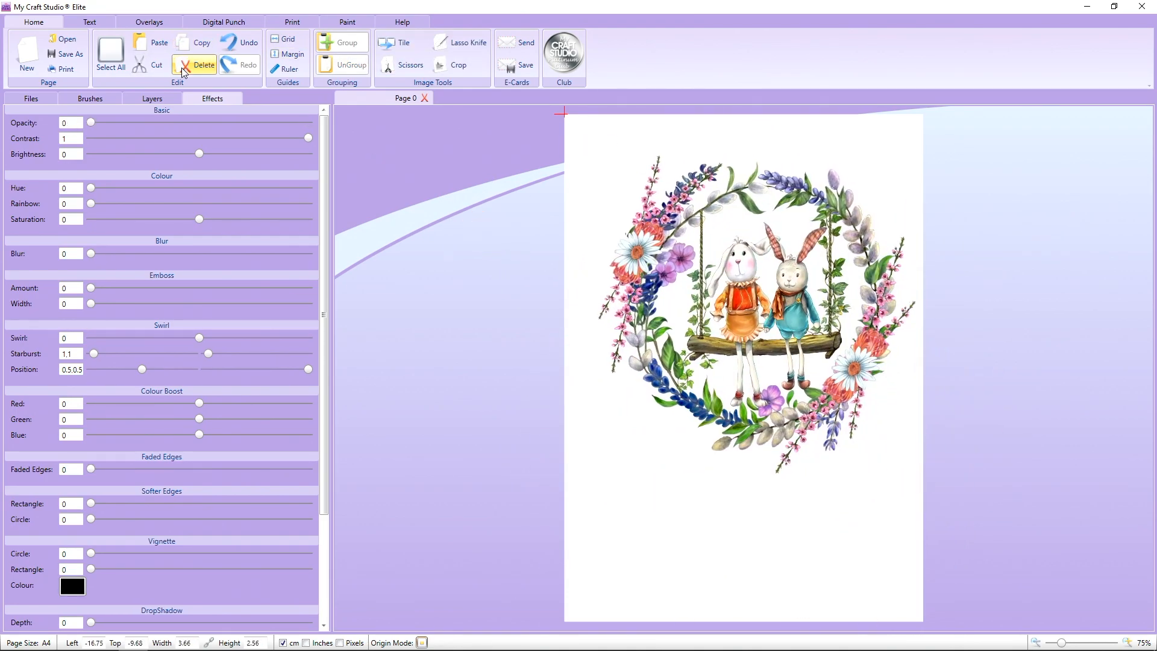
pyautogui.click(785, 252)
pyautogui.moveTo(917, 159); pyautogui.dragTo(887, 188)
# Step: Add background 014 from the Backgrounds folder, send it to the back over the page, and centre the grouped scene on it
pyautogui.click(25, 100)
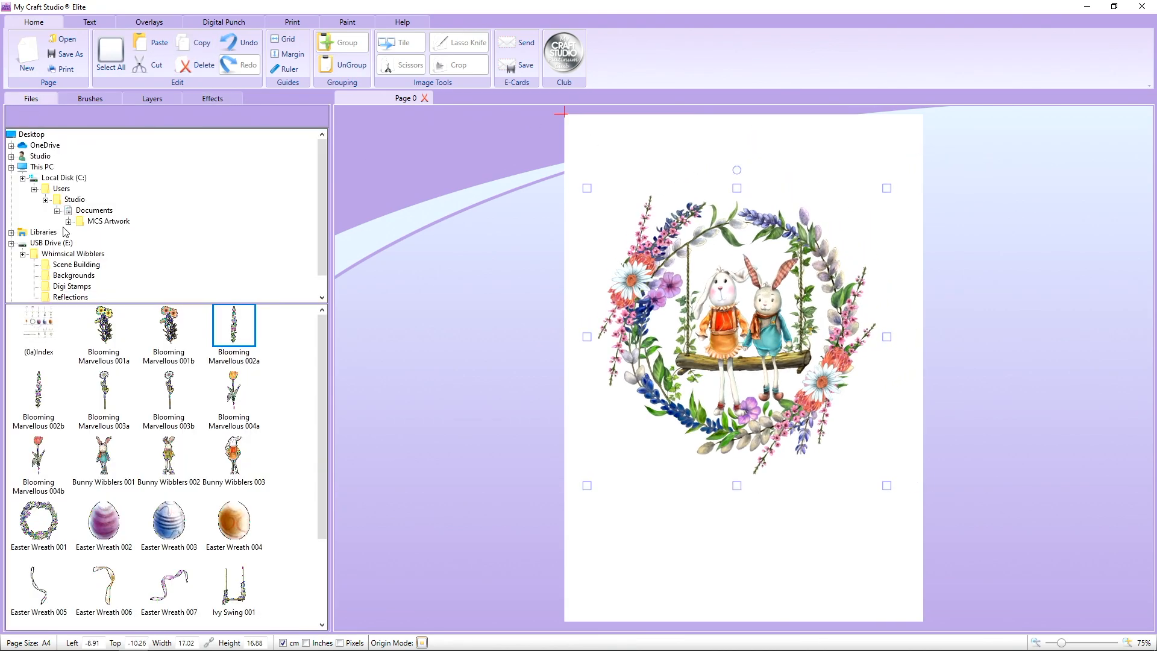
pyautogui.click(73, 276)
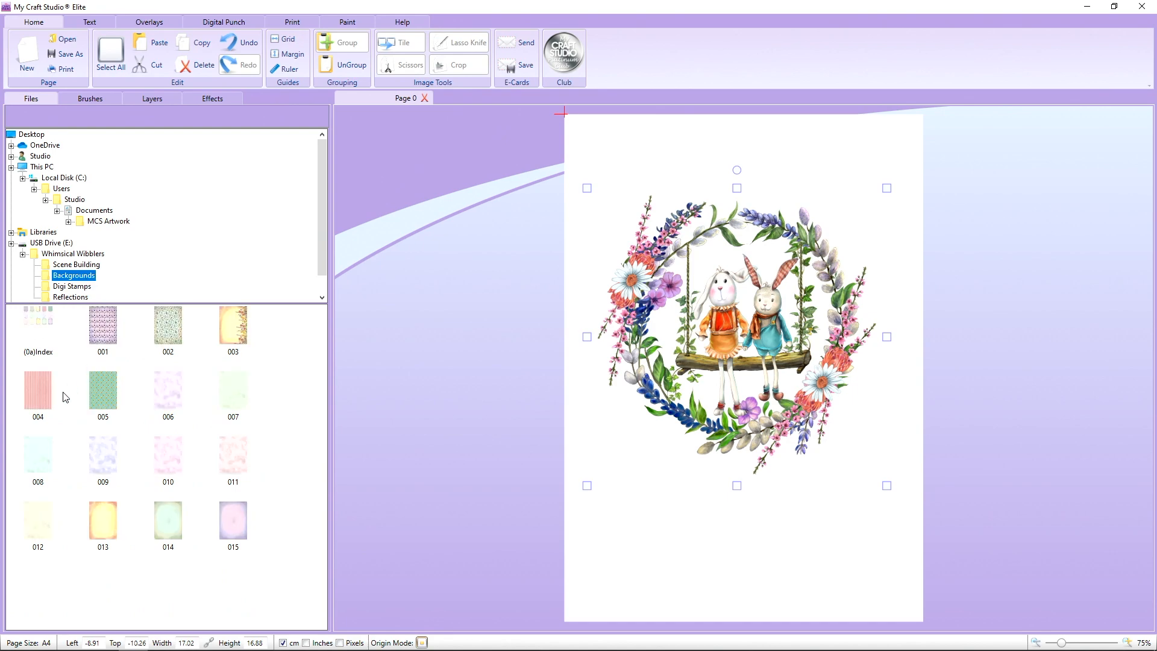
pyautogui.moveTo(178, 532); pyautogui.dragTo(512, 233)
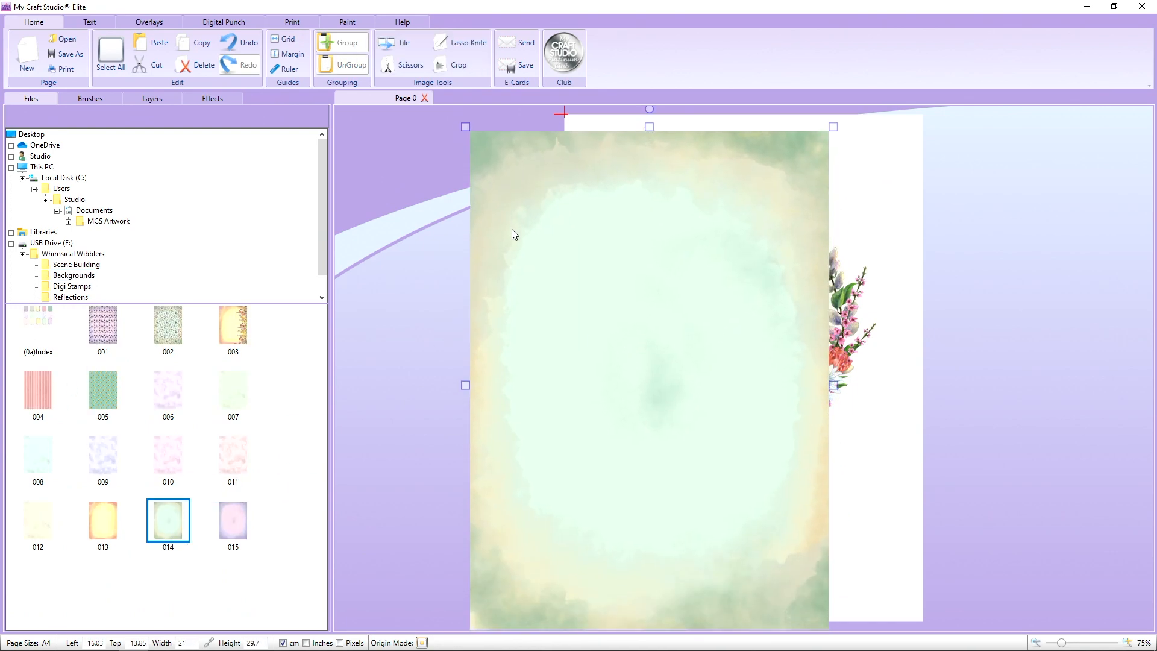
pyautogui.rightClick(511, 230)
pyautogui.moveTo(570, 300)
pyautogui.click(655, 314)
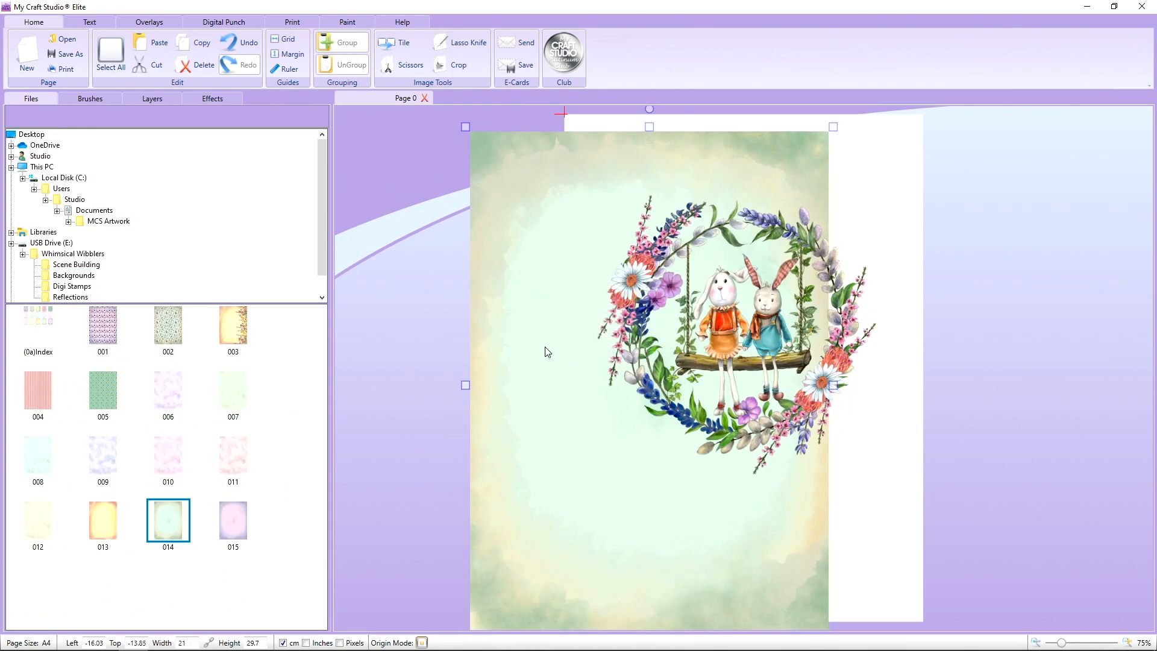
pyautogui.moveTo(551, 410); pyautogui.dragTo(643, 399)
pyautogui.moveTo(767, 352); pyautogui.dragTo(786, 366)
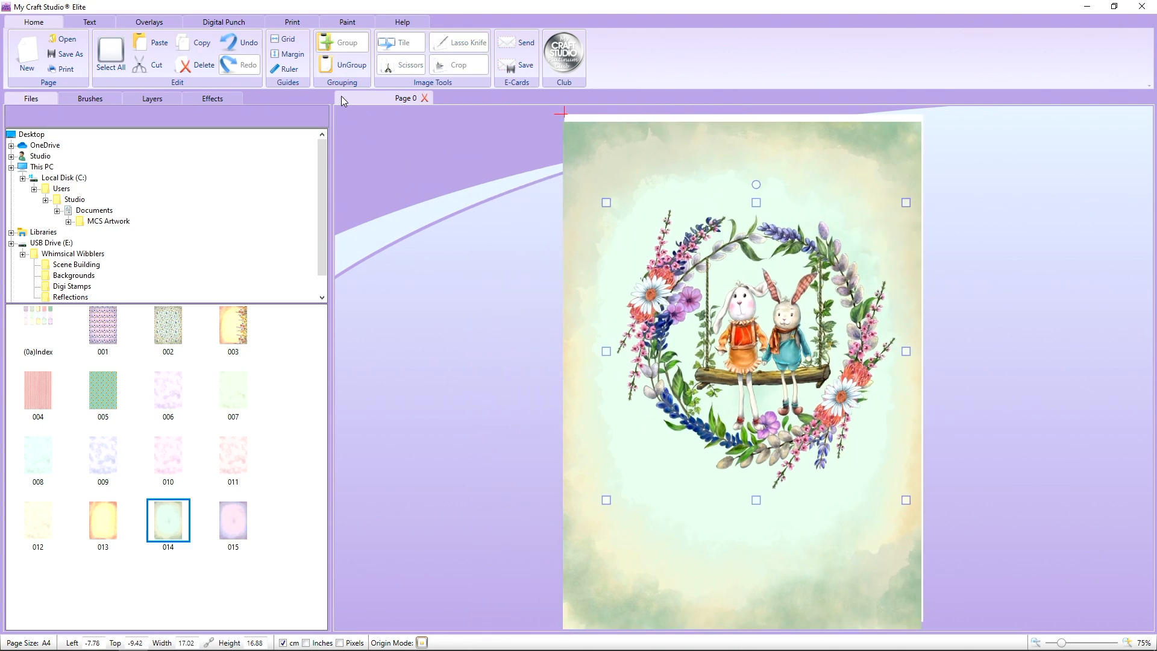
# Step: Give the grouped scene a drop shadow with a blur radius of 9
pyautogui.click(224, 97)
pyautogui.scroll(-2, 135, 382)
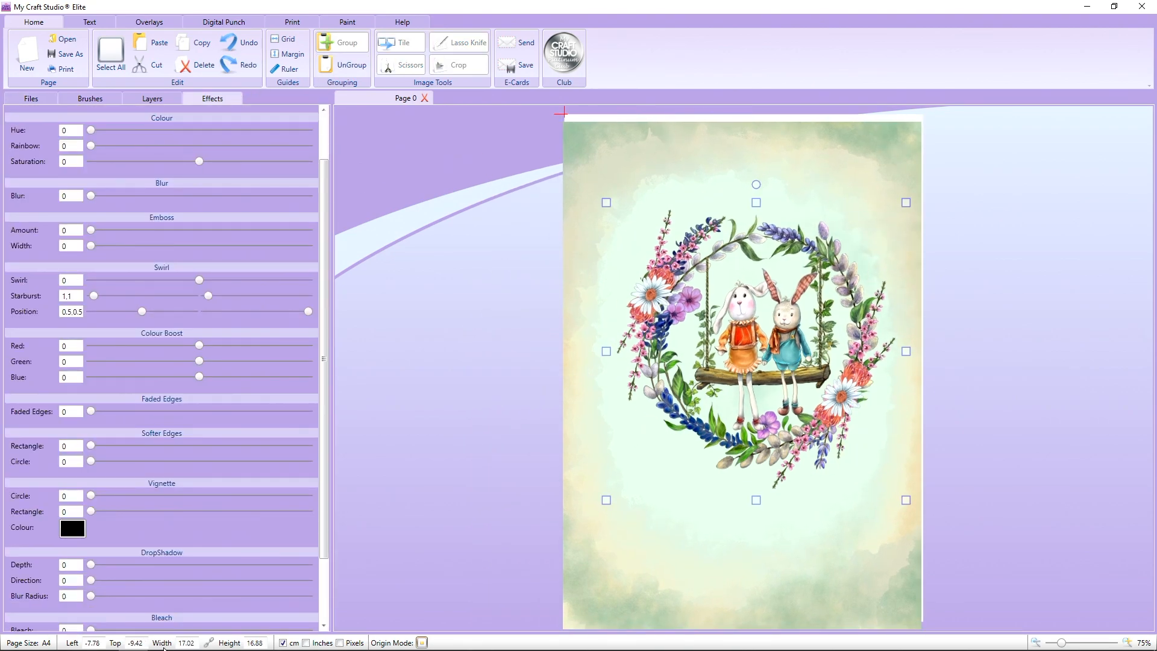
pyautogui.moveTo(90, 596); pyautogui.dragTo(446, 566)
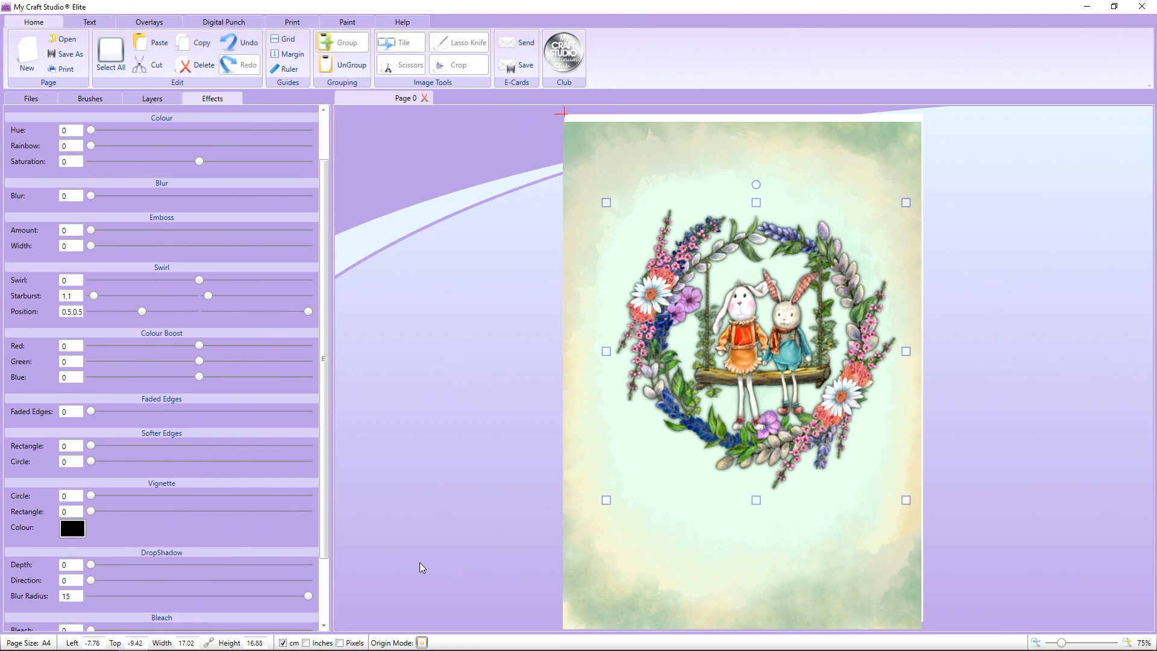
pyautogui.moveTo(288, 558); pyautogui.dragTo(204, 562)
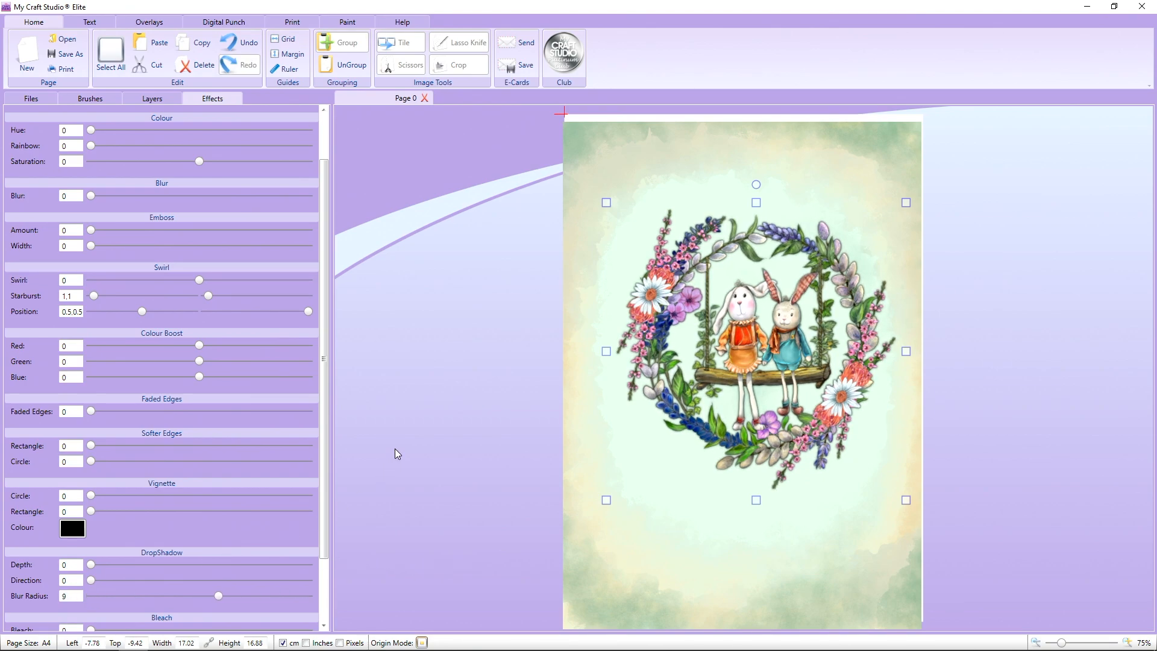
pyautogui.click(469, 421)
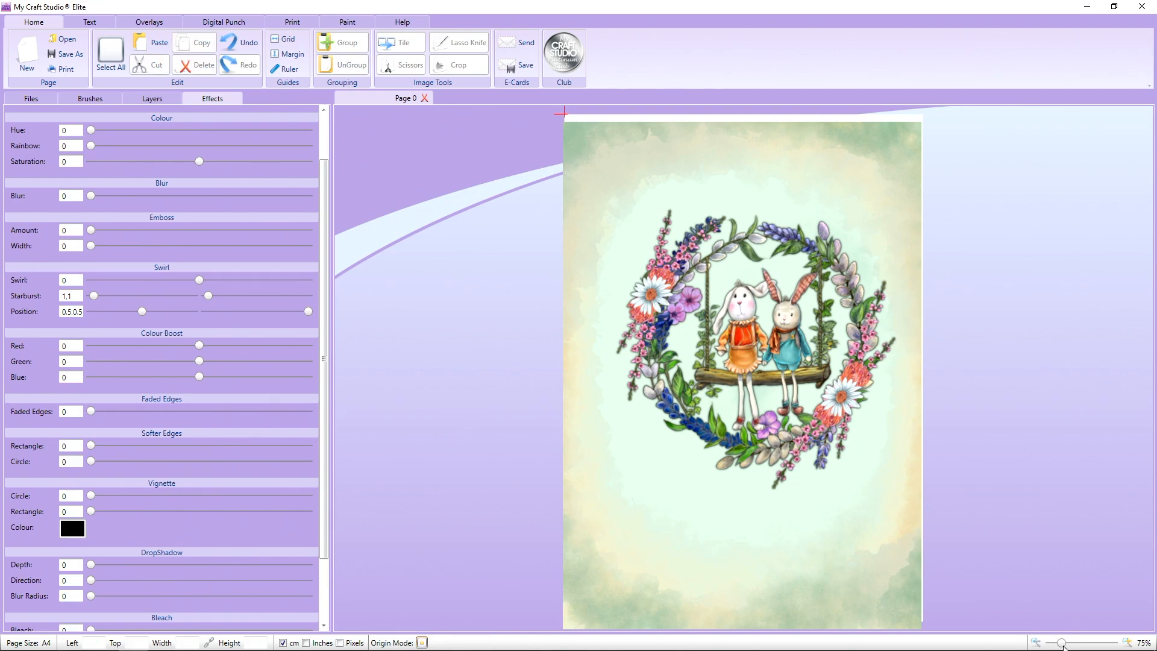
# Step: Shrink the background to about 19.12 × 27.04 cm and the grouped scene to about 15.51 × 15.39 cm, and centre the background on the page
pyautogui.moveTo(1063, 647); pyautogui.dragTo(1060, 646)
pyautogui.moveTo(807, 487); pyautogui.dragTo(813, 481)
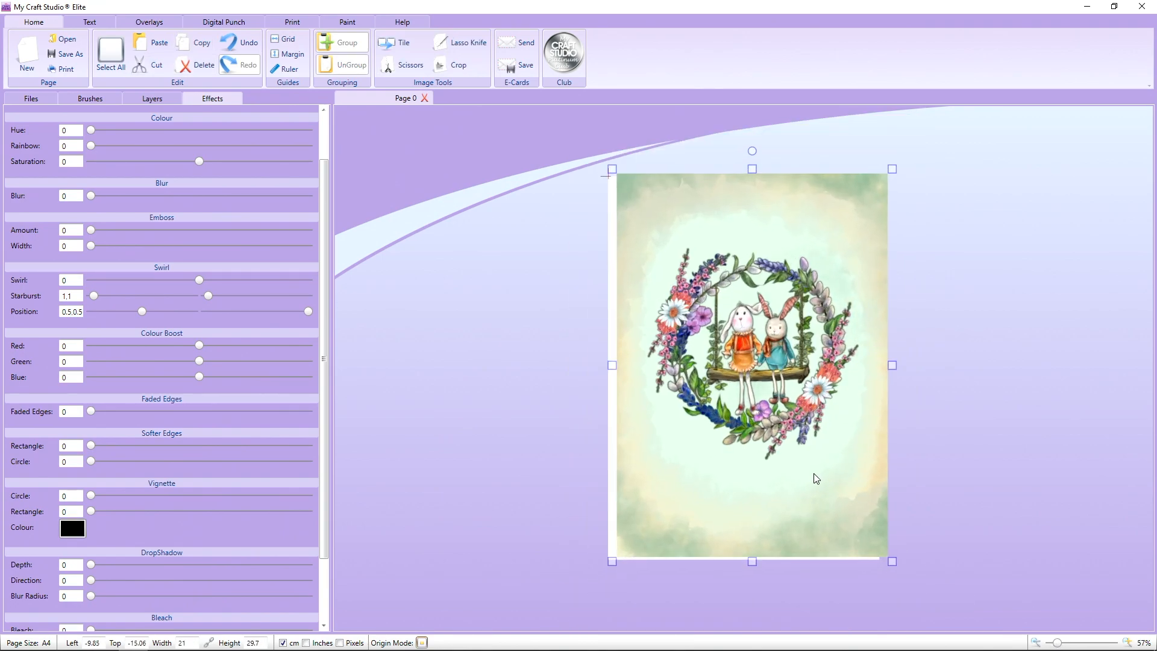
pyautogui.moveTo(888, 173); pyautogui.dragTo(844, 268)
pyautogui.click(838, 283)
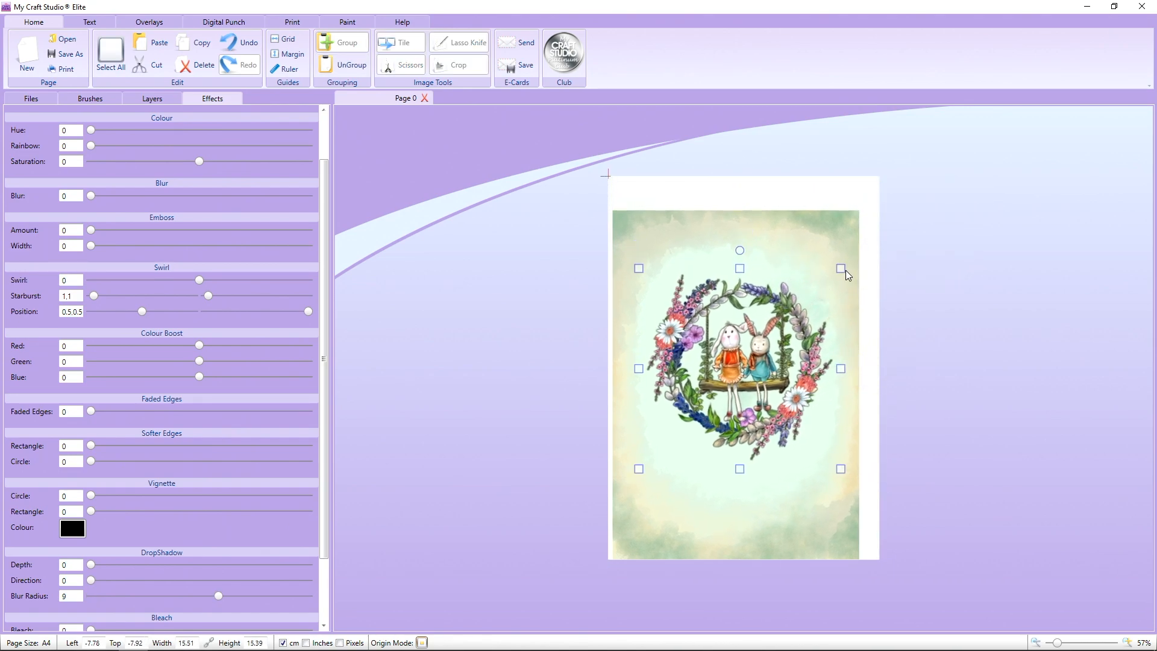
pyautogui.click(796, 226)
# Step: Set the background's brightness to 0.05, and position the grouped scene at about 14.95 × 14.83 cm slightly above its middle
pyautogui.scroll(2, 210, 159)
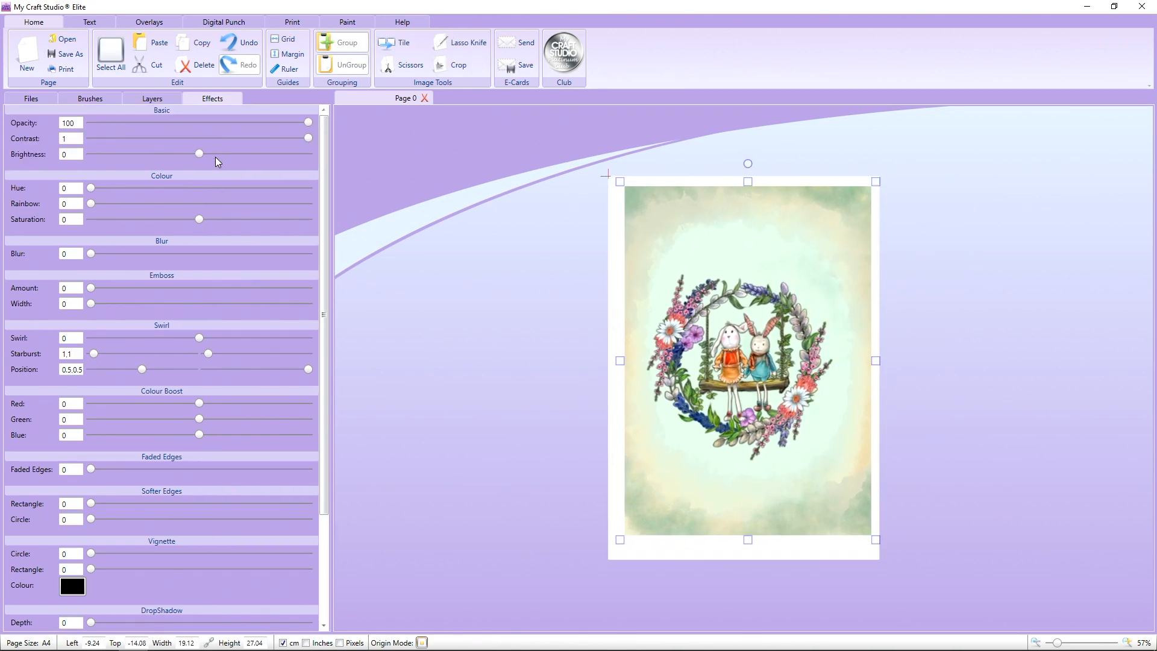
pyautogui.moveTo(201, 155); pyautogui.dragTo(207, 154)
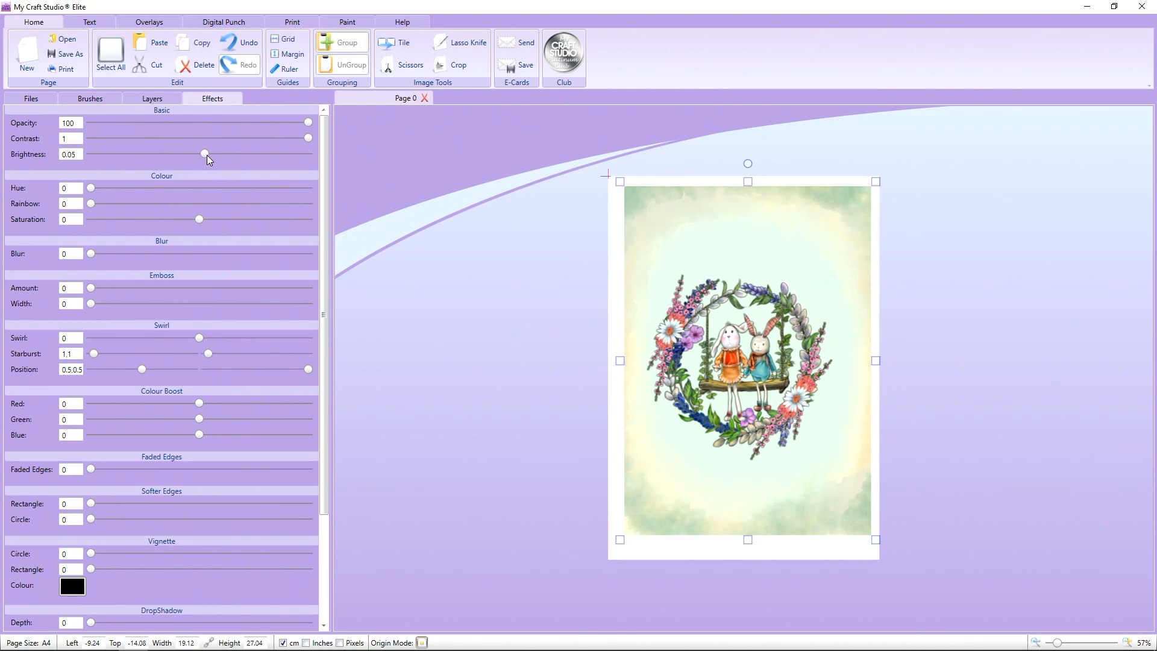
pyautogui.moveTo(744, 342); pyautogui.dragTo(749, 324)
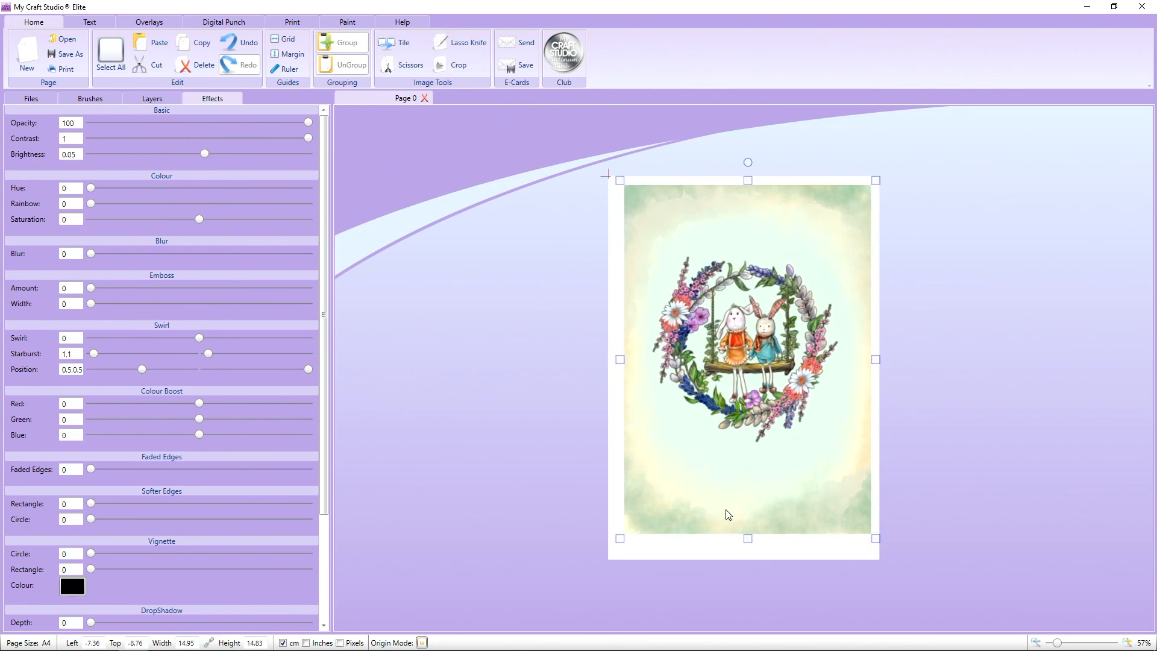
# Step: Shrink the background to about 14.6 × 20.6 cm and the grouped scene to about 12.78 × 12.68 cm, and position the scene inside it
pyautogui.moveTo(620, 539); pyautogui.dragTo(679, 456)
pyautogui.moveTo(764, 328); pyautogui.dragTo(798, 295)
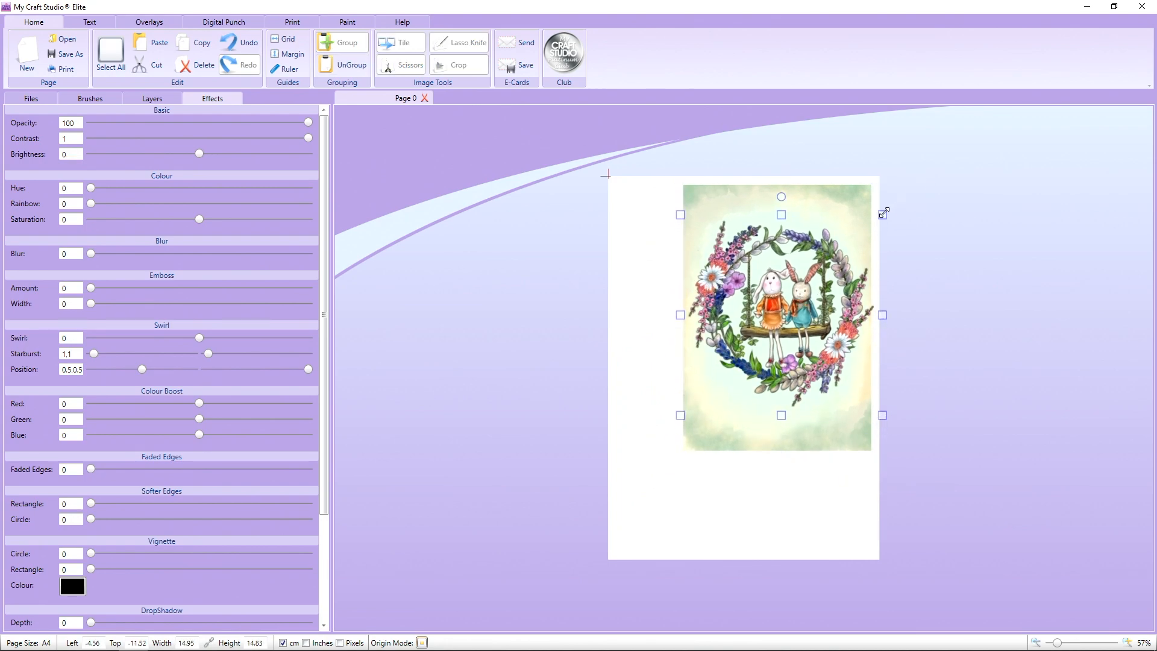
pyautogui.moveTo(883, 213); pyautogui.dragTo(852, 246)
pyautogui.moveTo(778, 298); pyautogui.dragTo(790, 271)
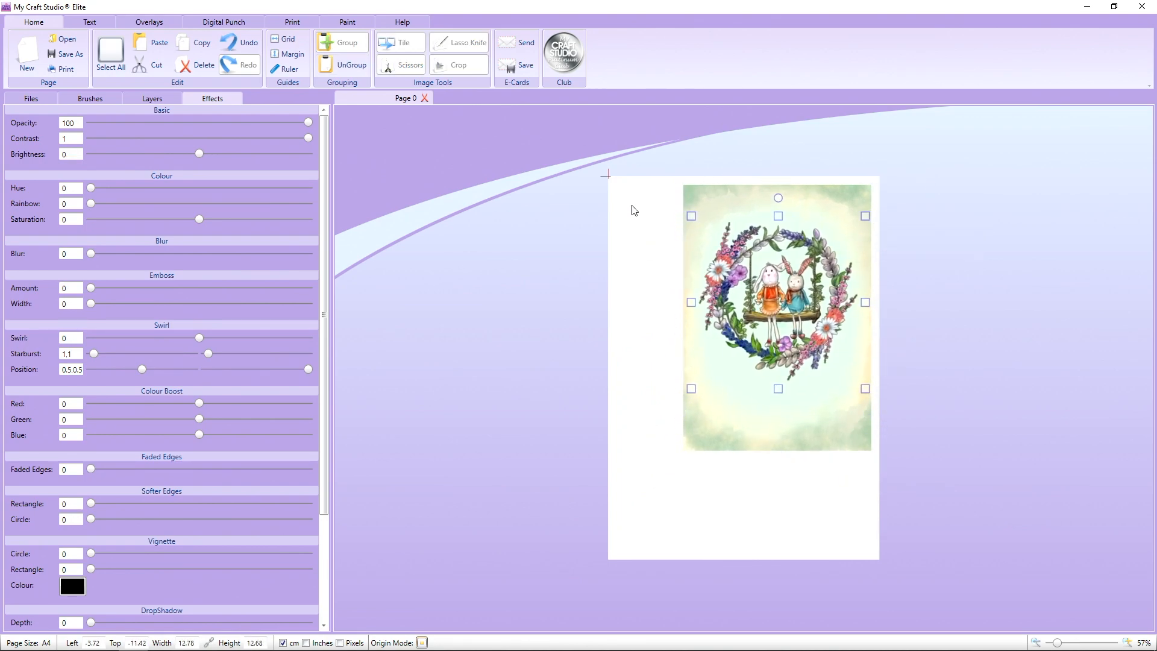
# Step: Add Blooming Marvellous 001a and 001b from the Scene Building folder, parking 001b beside the page and 001a, at about 4.22 × 9.19 cm, over the background's lower-left corner
pyautogui.click(31, 98)
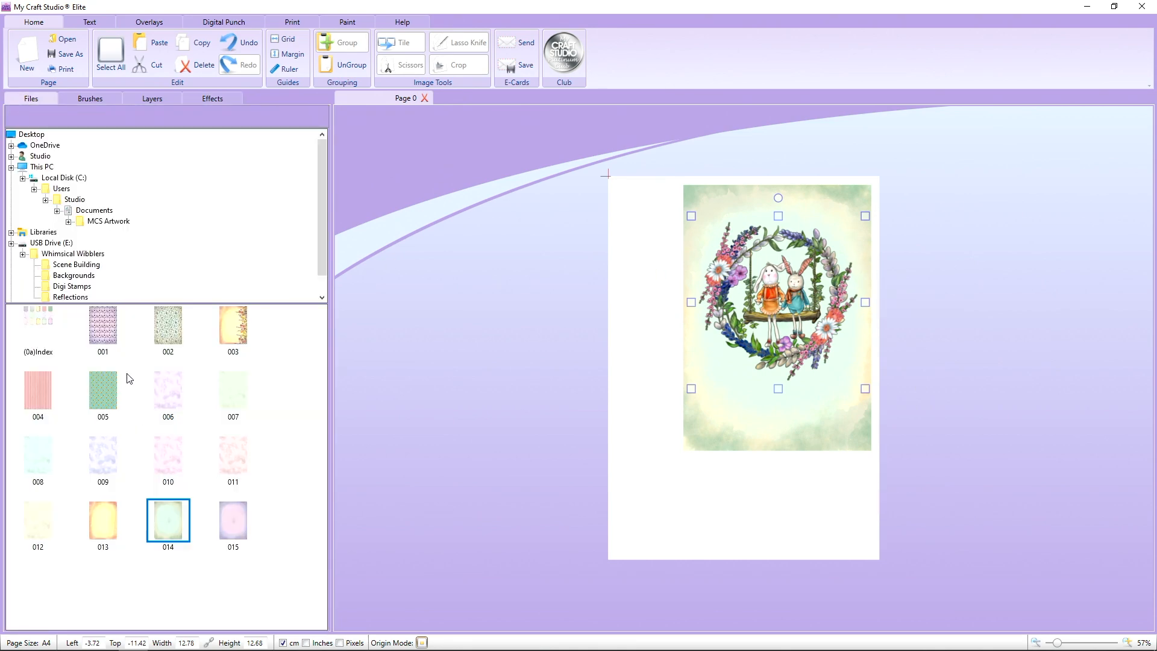
pyautogui.click(76, 265)
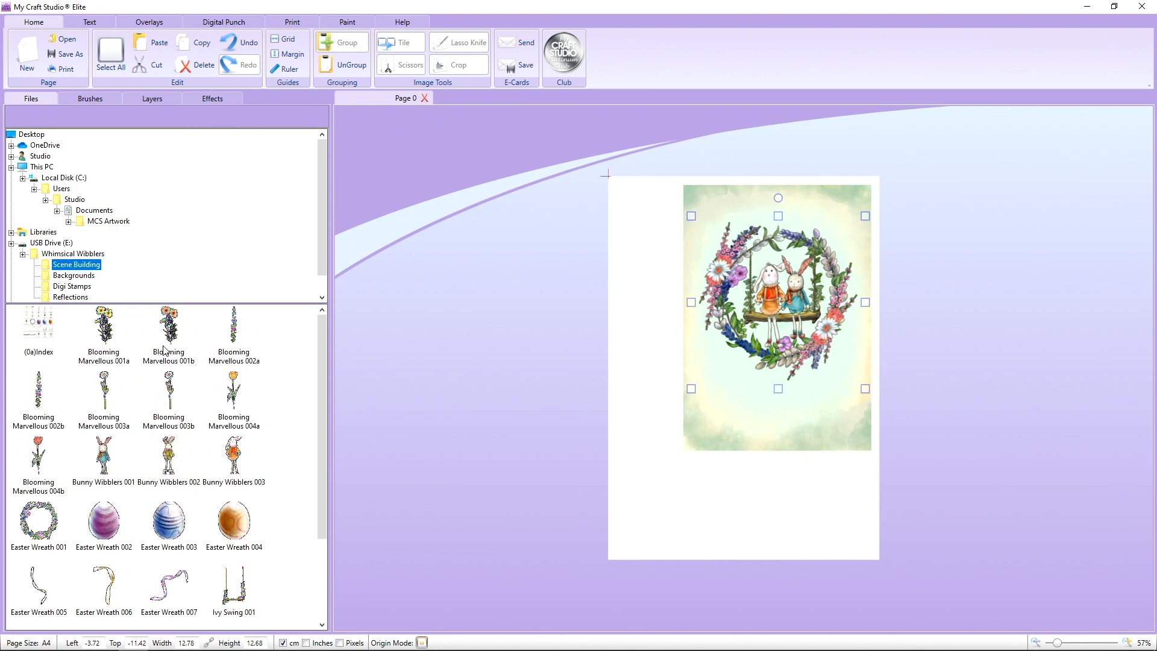
pyautogui.moveTo(110, 346); pyautogui.dragTo(485, 386)
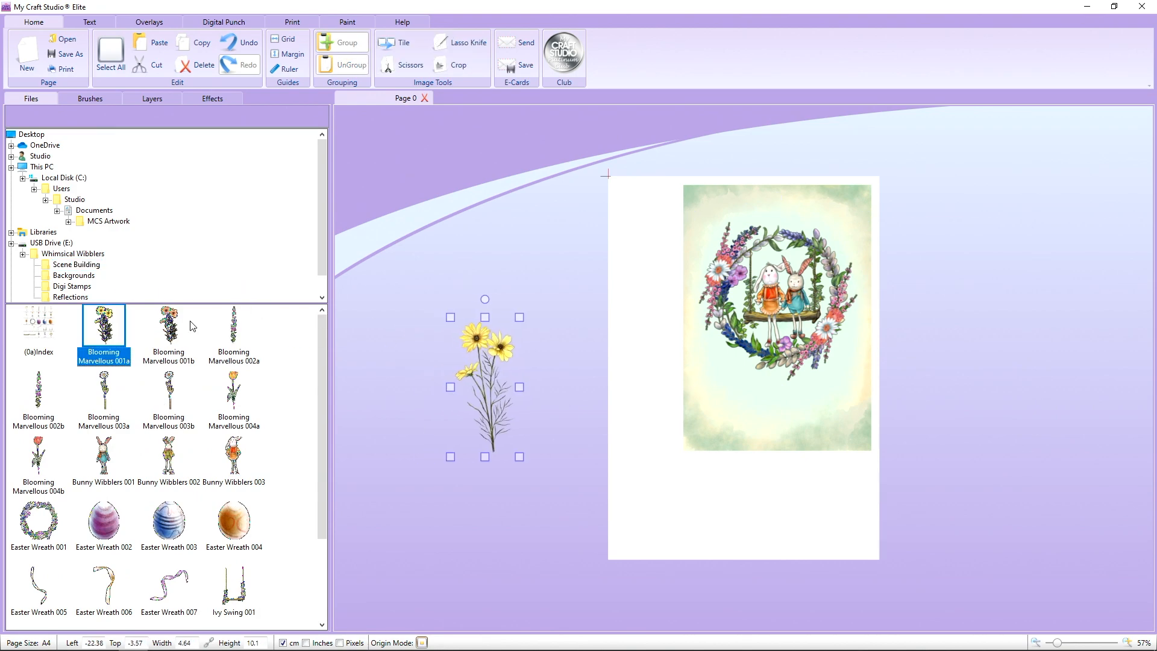
pyautogui.moveTo(192, 326); pyautogui.dragTo(689, 395)
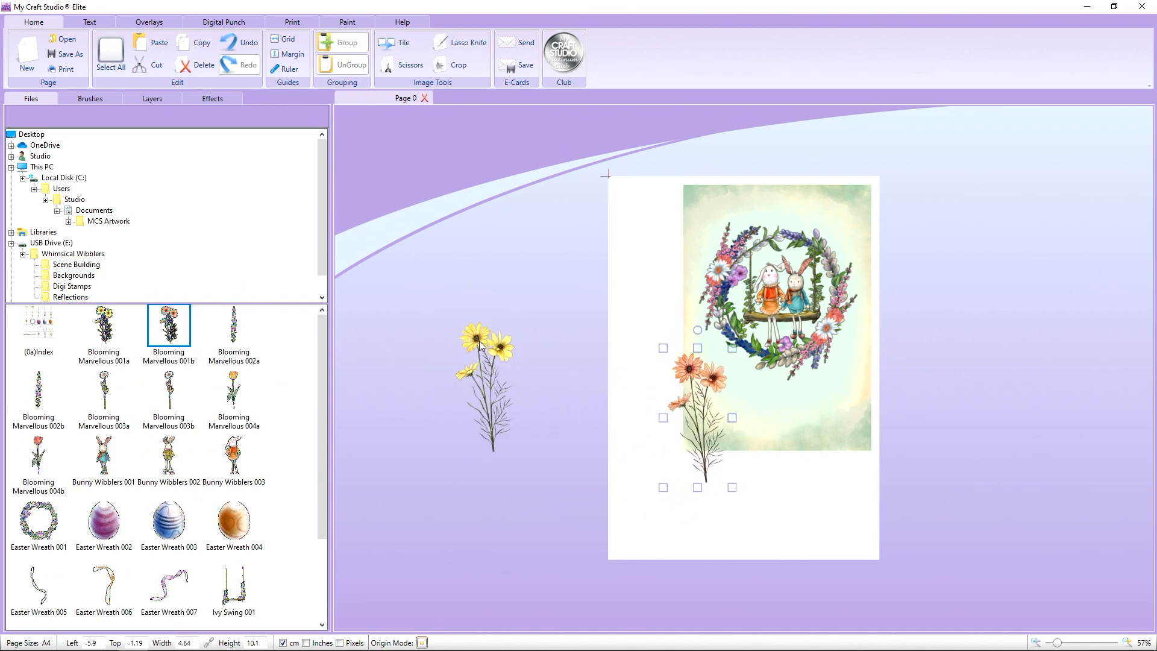
pyautogui.moveTo(480, 344); pyautogui.dragTo(567, 357)
pyautogui.moveTo(691, 393); pyautogui.dragTo(435, 339)
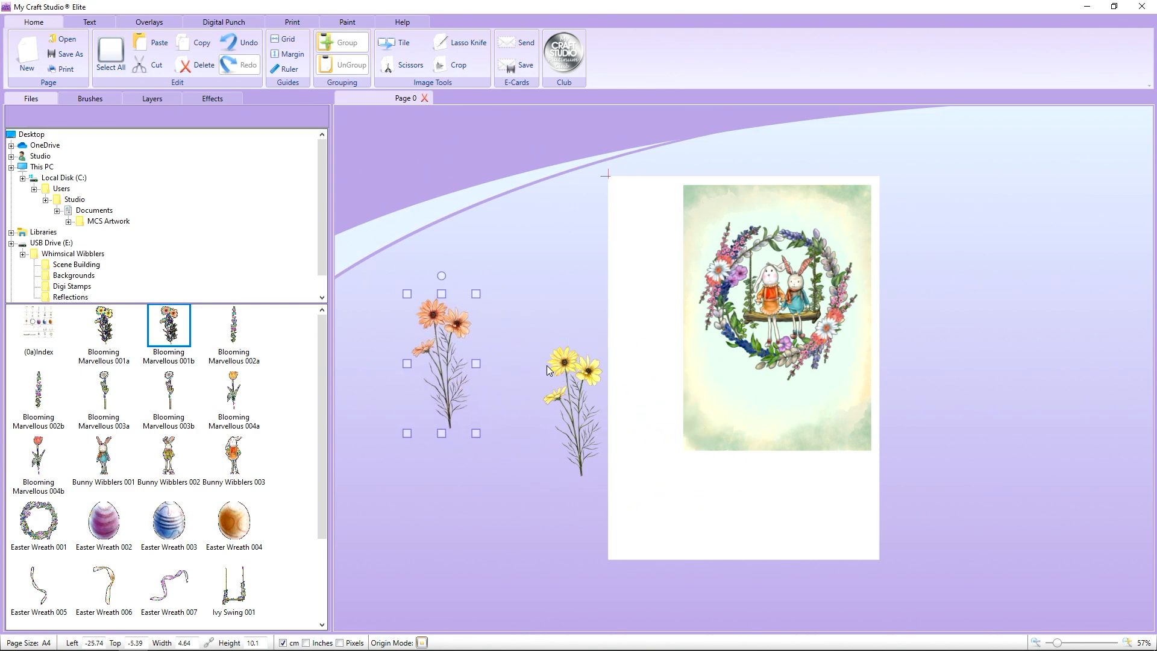
pyautogui.moveTo(577, 368); pyautogui.dragTo(727, 368)
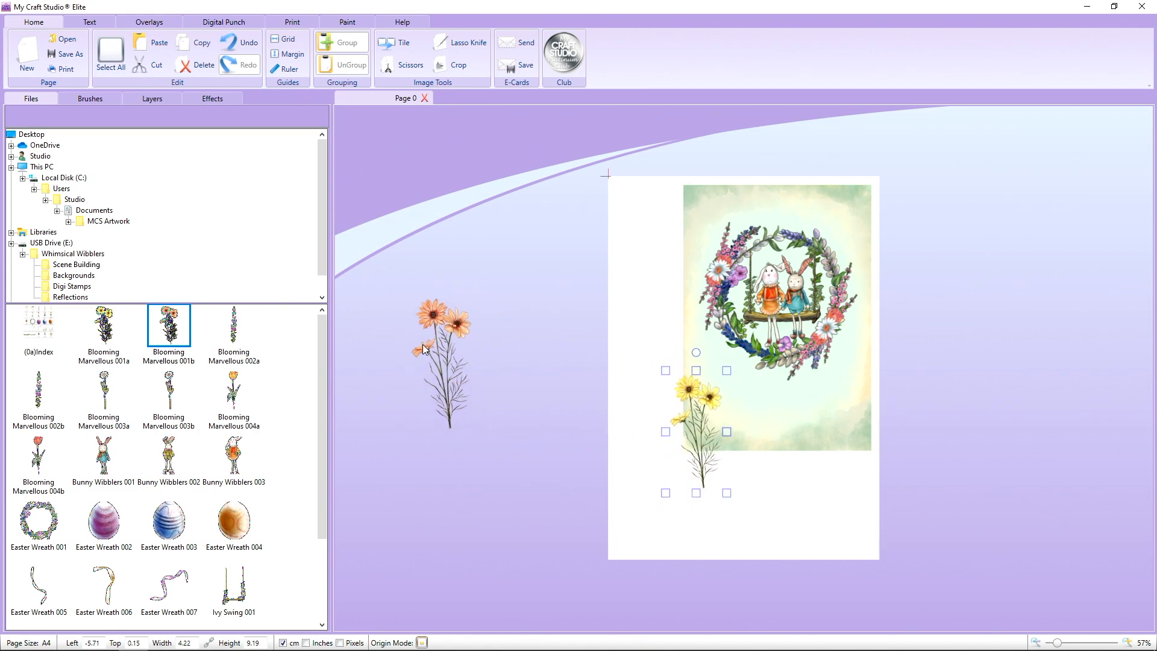
# Step: Add Blooming Marvellous 002a tilted clockwise beside the yellow flowers, and a second Blooming Marvellous 001a to the right of it
pyautogui.moveTo(234, 325); pyautogui.dragTo(567, 414)
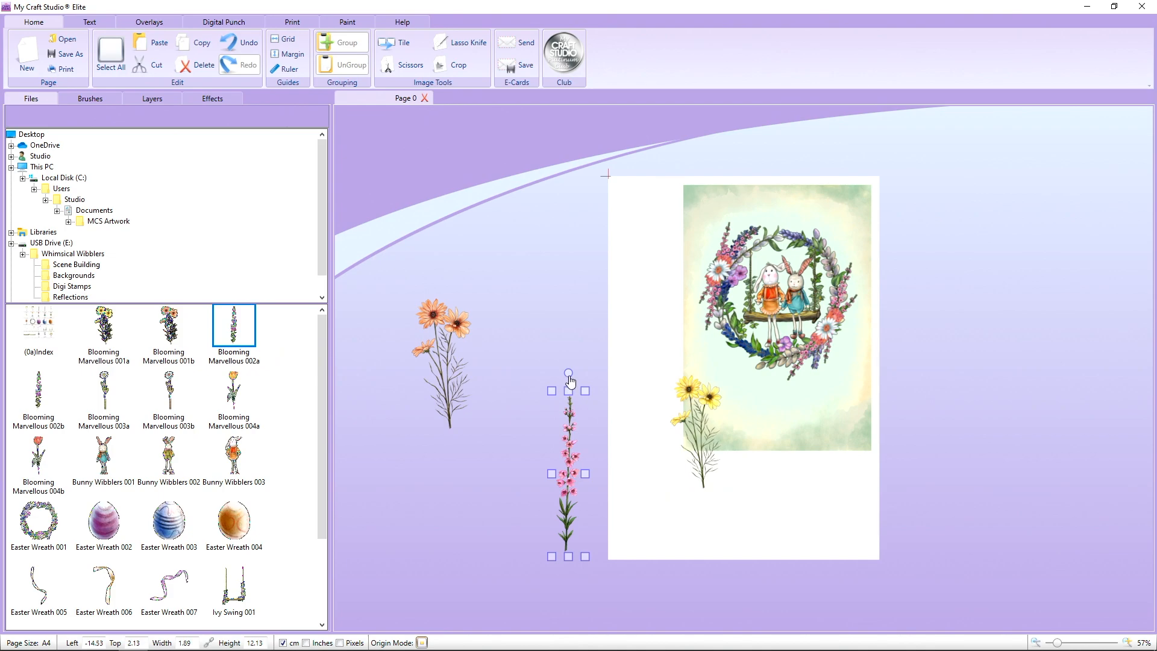
pyautogui.moveTo(569, 374); pyautogui.dragTo(602, 386)
pyautogui.moveTo(576, 436); pyautogui.dragTo(724, 417)
pyautogui.doubleClick(124, 336)
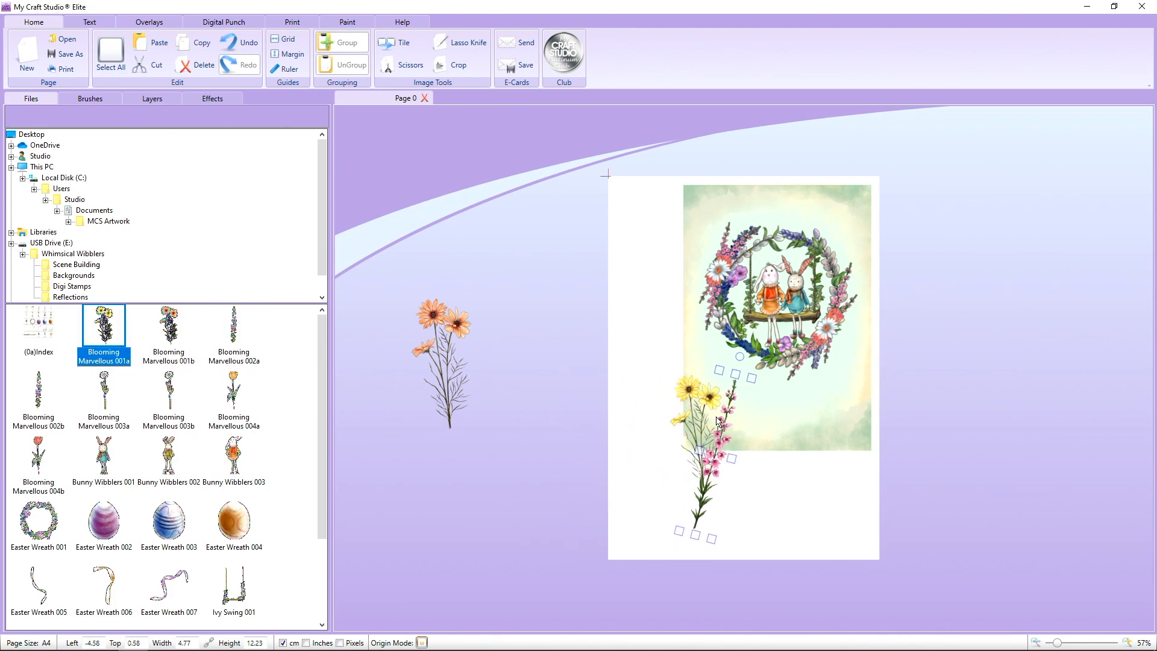
# Step: Add Blooming Marvellous 003a tilted clockwise at the background's right edge, and Blooming Marvellous 004a tilted anticlockwise next to it
pyautogui.doubleClick(103, 395)
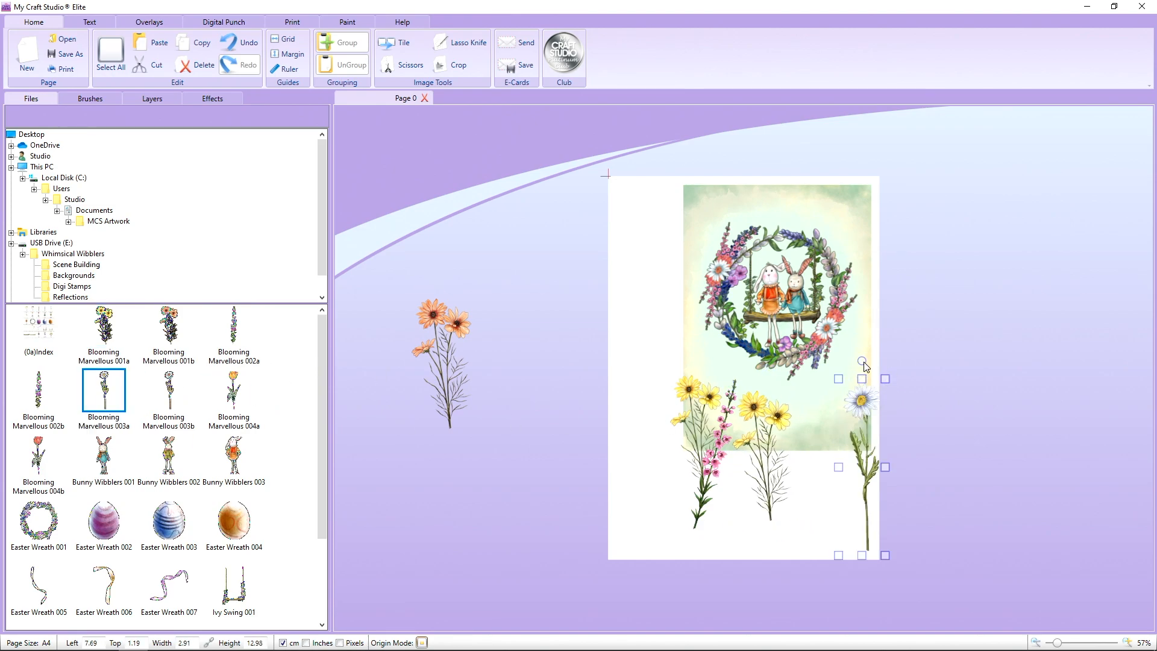
pyautogui.moveTo(863, 361)
pyautogui.mouseDown()
pyautogui.moveTo(887, 364)
pyautogui.moveTo(866, 360)
pyautogui.mouseUp()
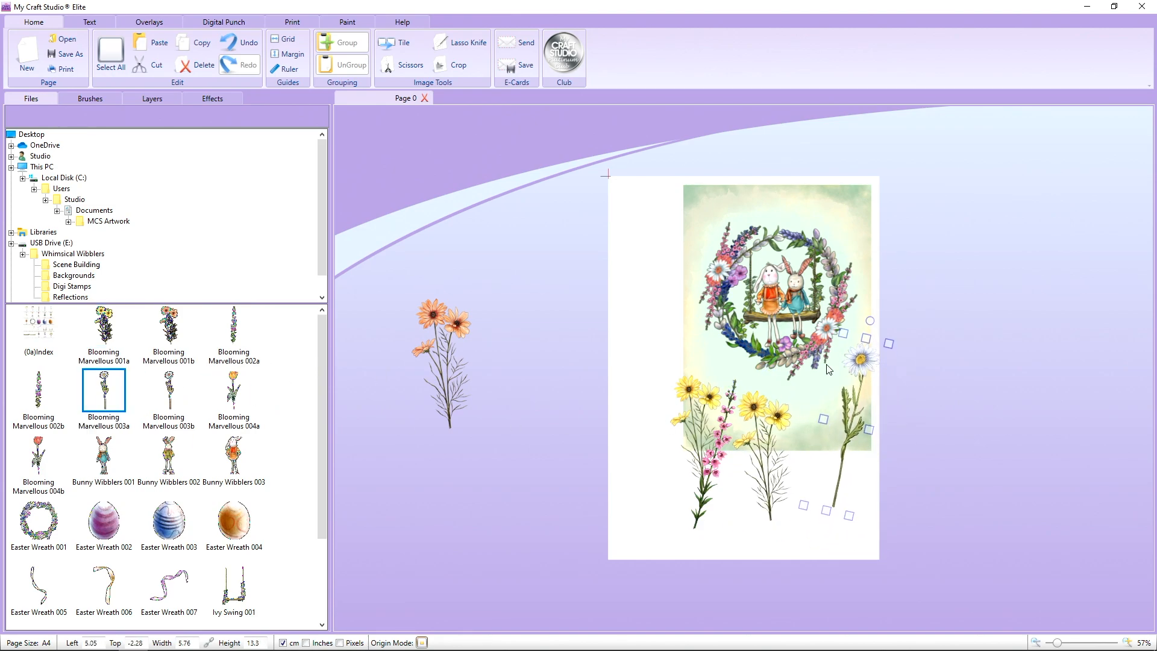
pyautogui.doubleClick(218, 383)
pyautogui.moveTo(596, 333); pyautogui.dragTo(814, 408)
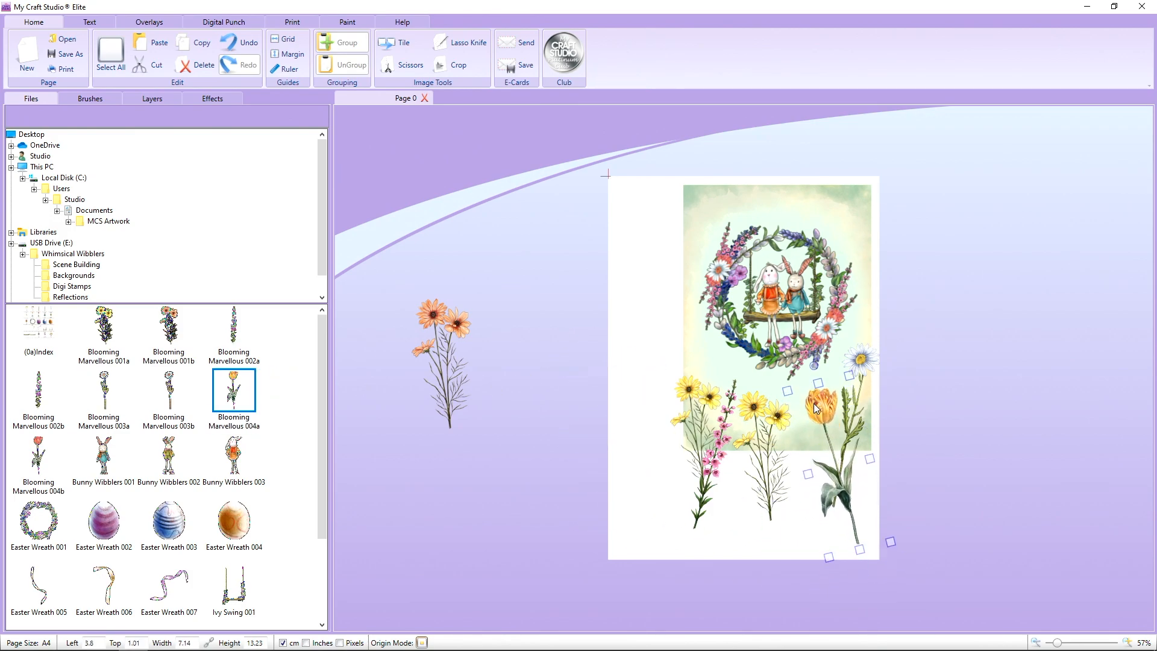
# Step: Add a spare Blooming Marvellous 001a beside the page and flip the middle yellow flower cluster horizontally
pyautogui.click(402, 349)
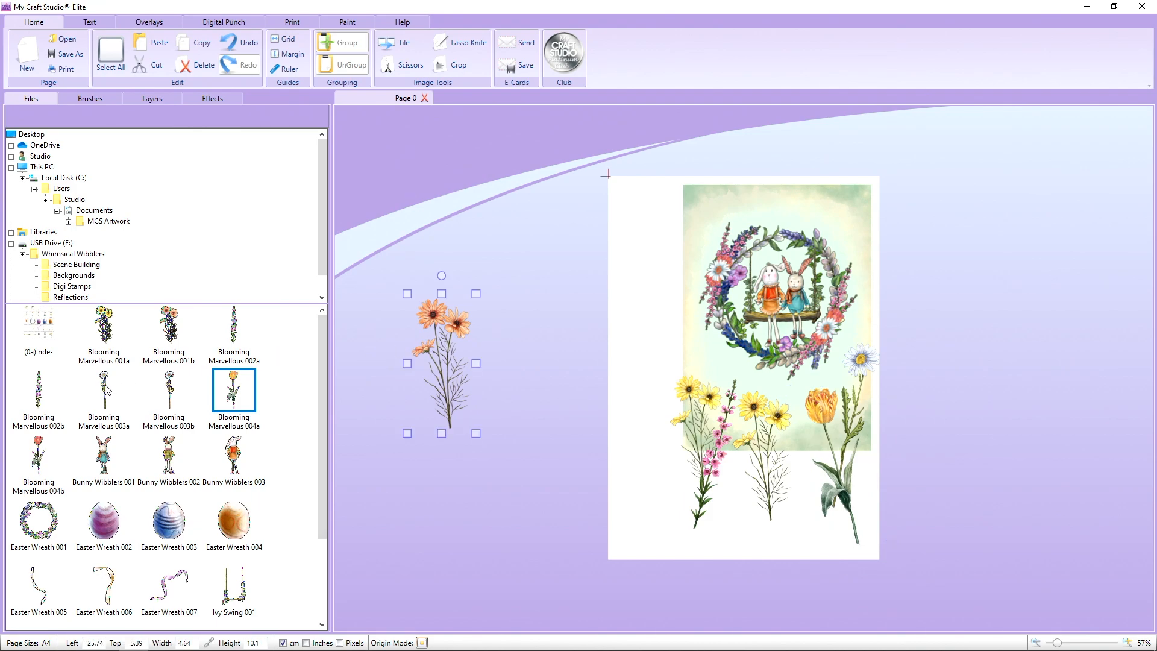
pyautogui.moveTo(119, 328); pyautogui.dragTo(542, 387)
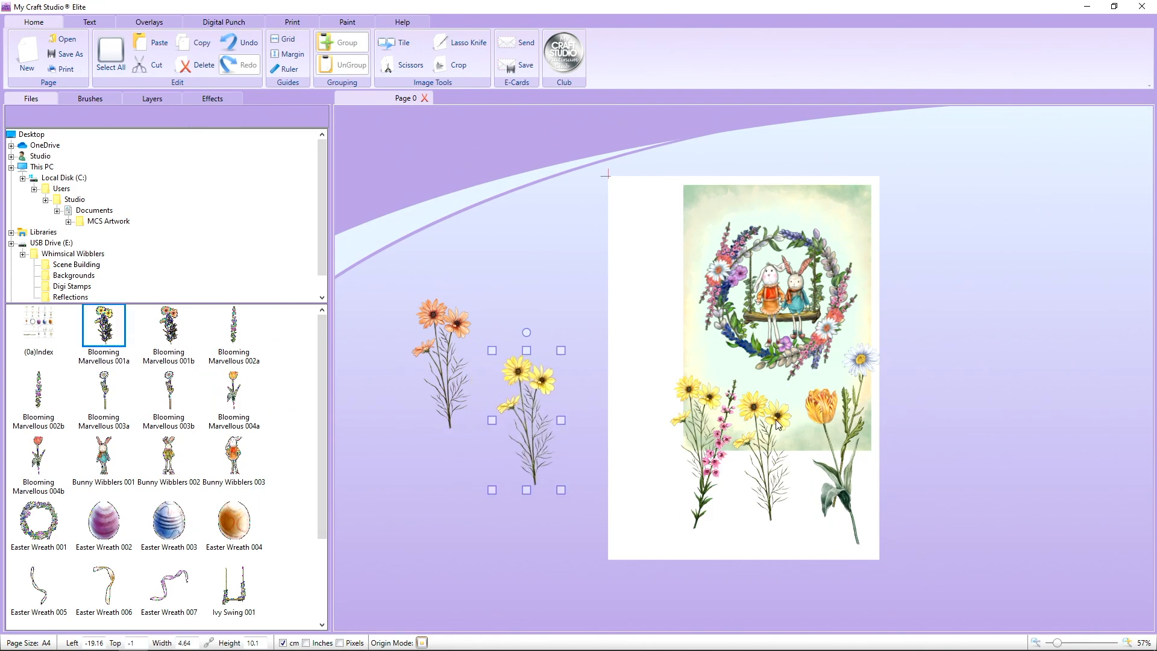
pyautogui.click(777, 422)
pyautogui.rightClick(776, 420)
pyautogui.moveTo(824, 519)
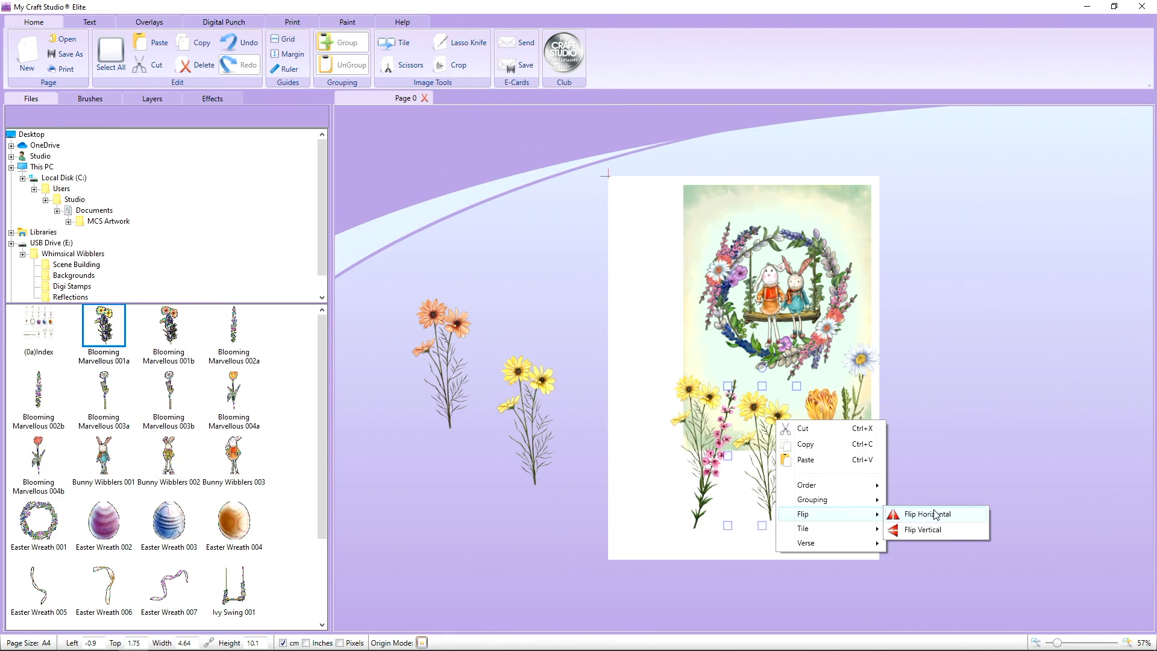
pyautogui.click(922, 514)
# Step: Shrink the left yellow flower cluster to about 4.03 × 8.78 cm and raise it, and add Blooming Marvellous 003b between the middle yellow flowers and the tulip
pyautogui.moveTo(693, 407); pyautogui.dragTo(687, 376)
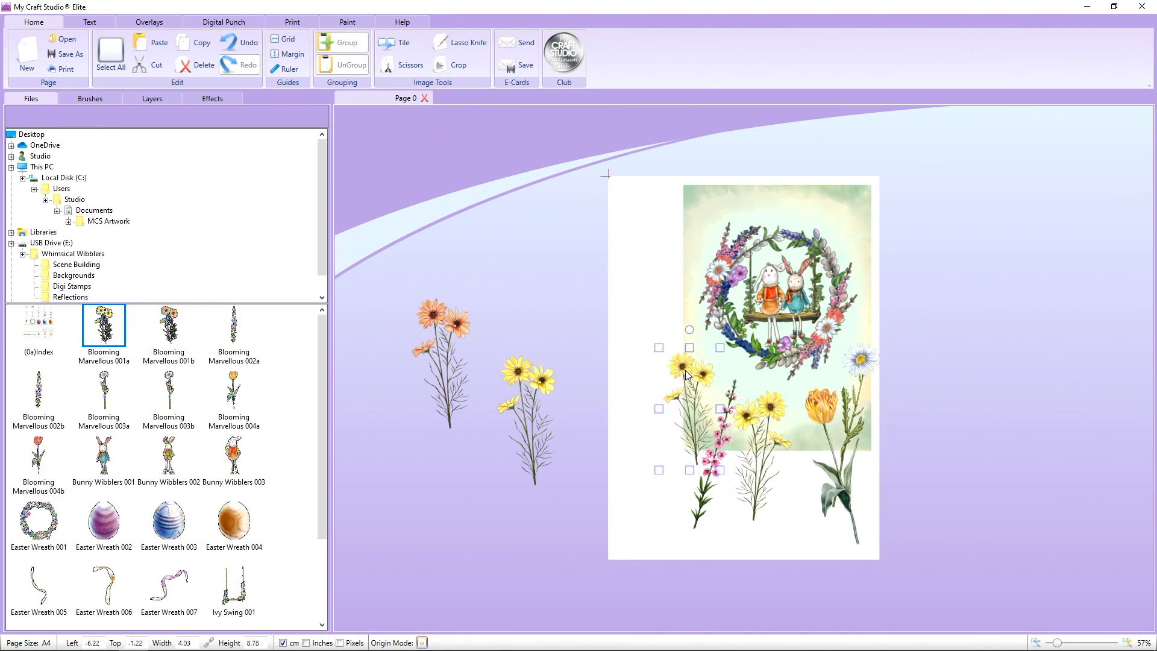
pyautogui.moveTo(173, 391); pyautogui.dragTo(795, 398)
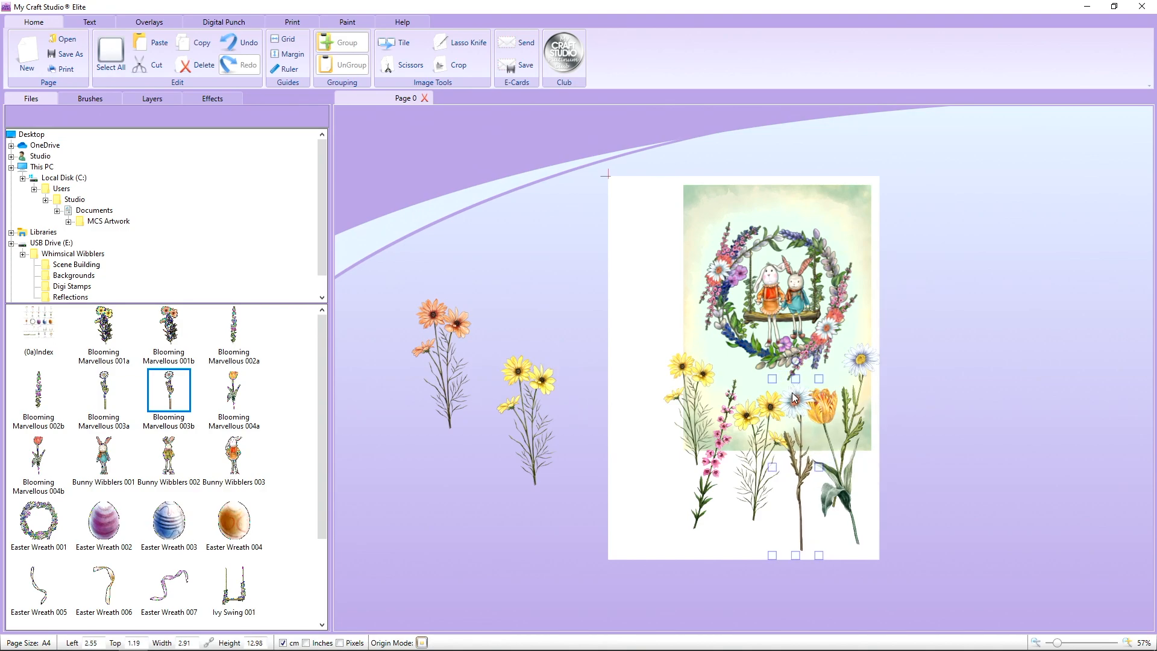
pyautogui.click(1048, 478)
# Step: Move the grouped scene off the page and add another Blooming Marvellous 002a, tilted clockwise, at the background's left edge above the yellow flowers
pyautogui.moveTo(826, 300); pyautogui.dragTo(1103, 280)
pyautogui.moveTo(634, 229); pyautogui.dragTo(618, 309)
pyautogui.moveTo(228, 337); pyautogui.dragTo(665, 303)
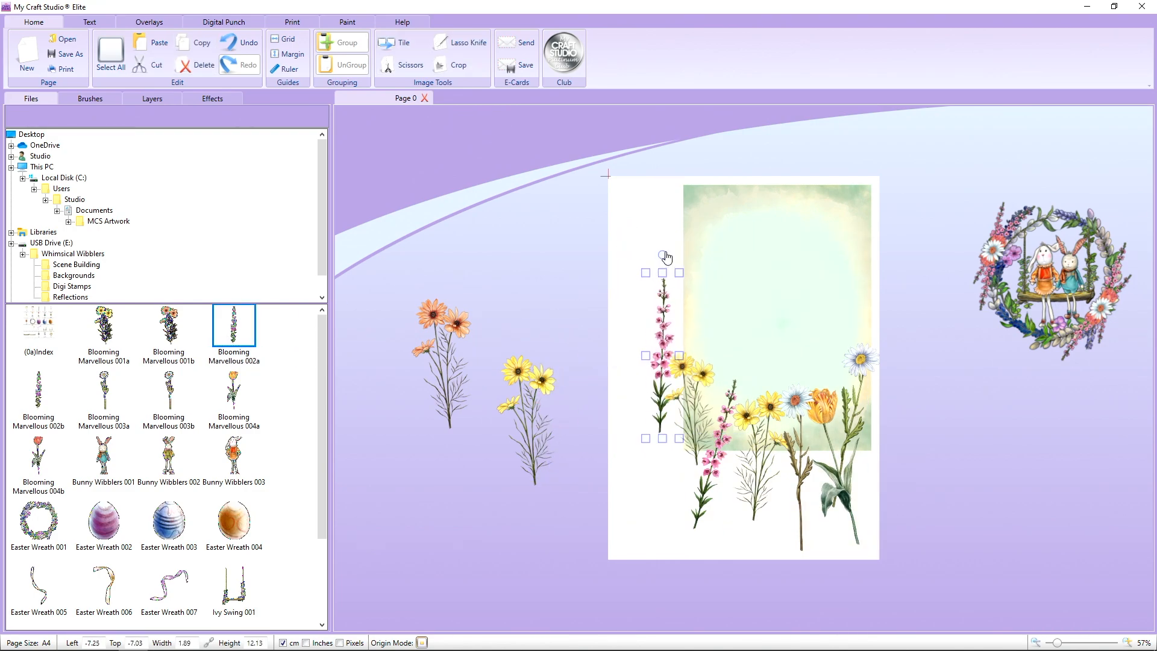
pyautogui.moveTo(664, 254); pyautogui.dragTo(694, 261)
pyautogui.moveTo(661, 354); pyautogui.dragTo(680, 341)
pyautogui.click(701, 410)
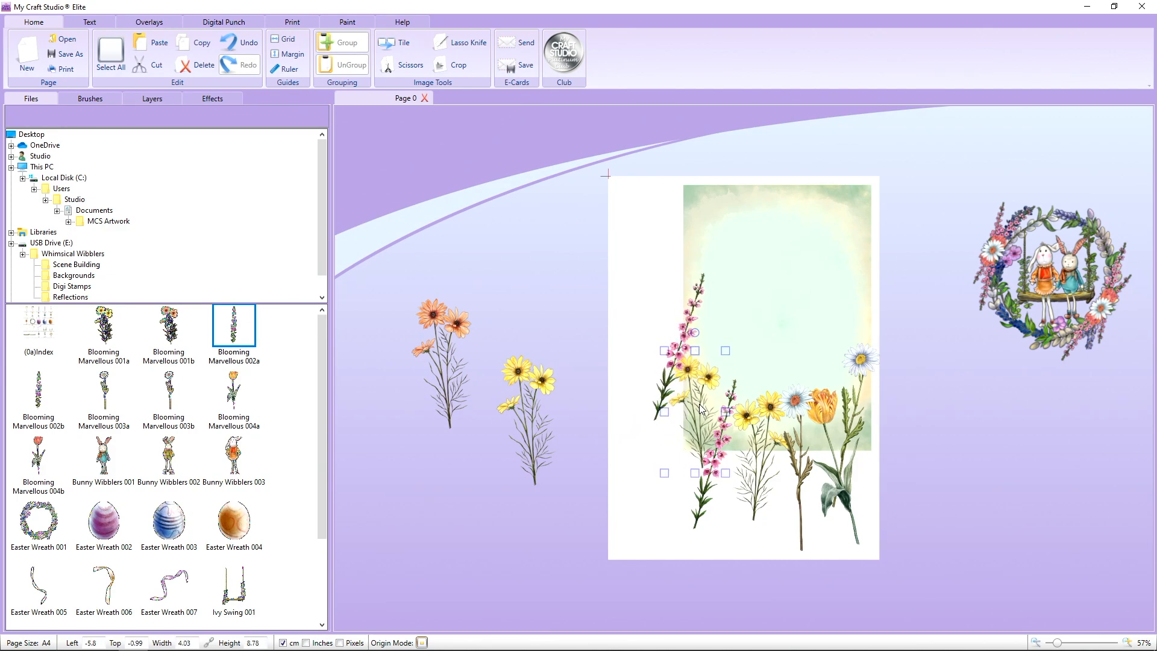
# Step: Add a Blooming Marvellous 002a tilted anticlockwise at the background's right edge, and a Blooming Marvellous 003b tilted clockwise over its upper-left edge
pyautogui.moveTo(238, 354); pyautogui.dragTo(907, 309)
pyautogui.moveTo(903, 261); pyautogui.dragTo(864, 268)
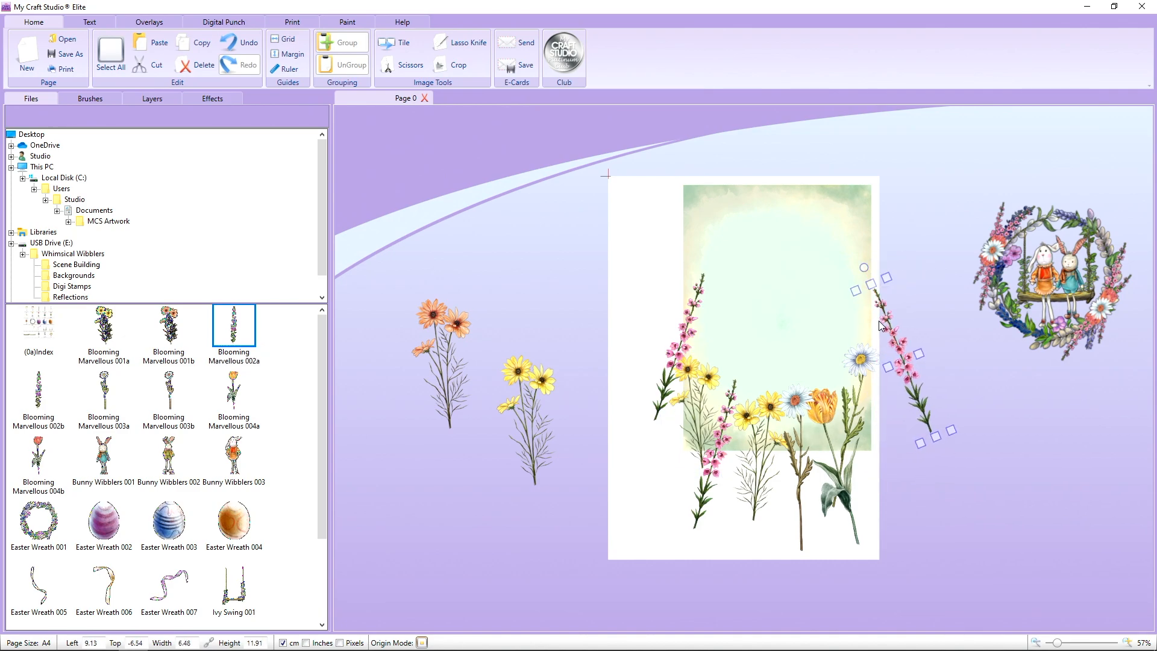
pyautogui.moveTo(879, 323); pyautogui.dragTo(864, 314)
pyautogui.moveTo(173, 392); pyautogui.dragTo(652, 215)
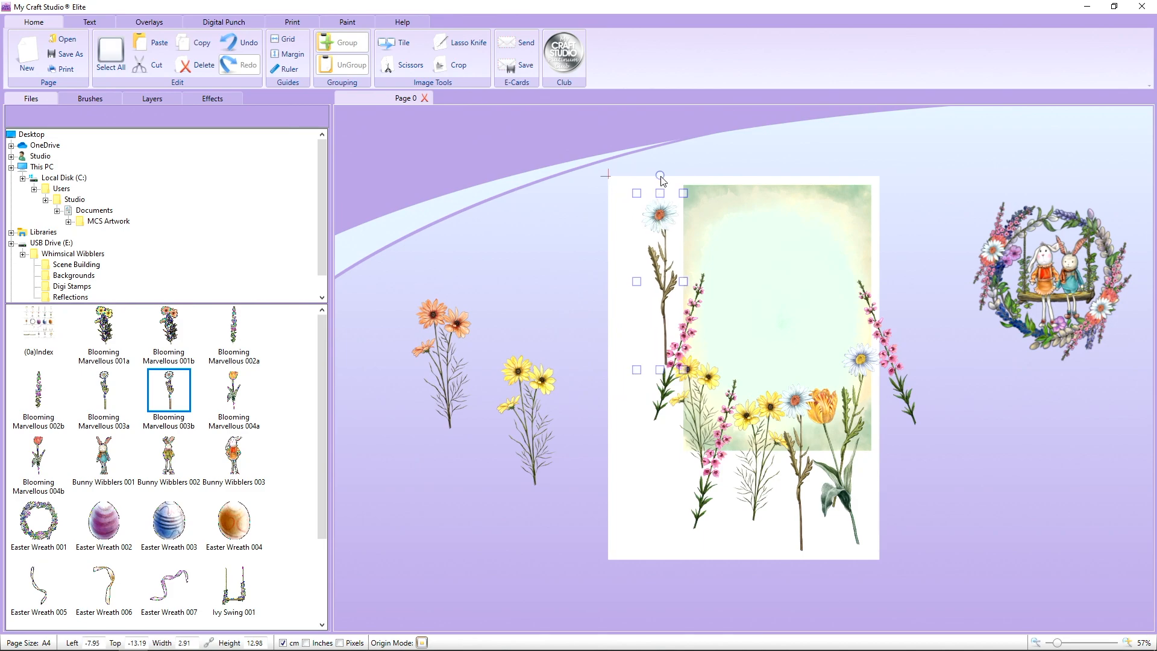
pyautogui.moveTo(660, 175); pyautogui.dragTo(713, 197)
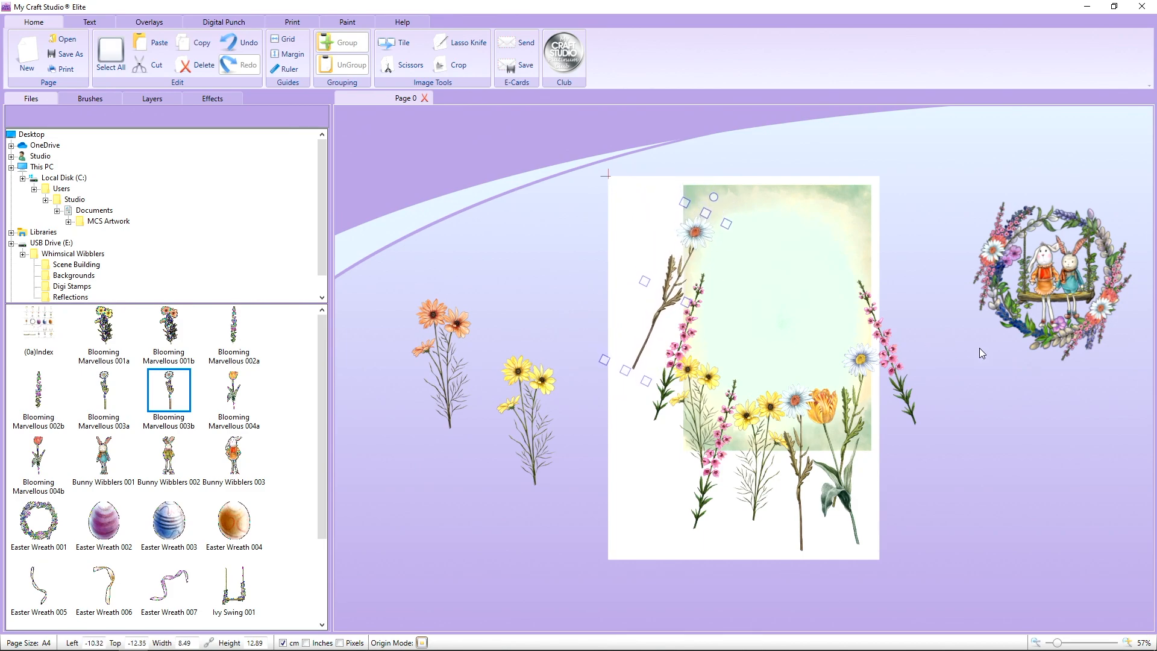
# Step: Select the background together with all the flowers overlapping it and group them
pyautogui.click(980, 349)
pyautogui.moveTo(571, 157); pyautogui.dragTo(925, 594)
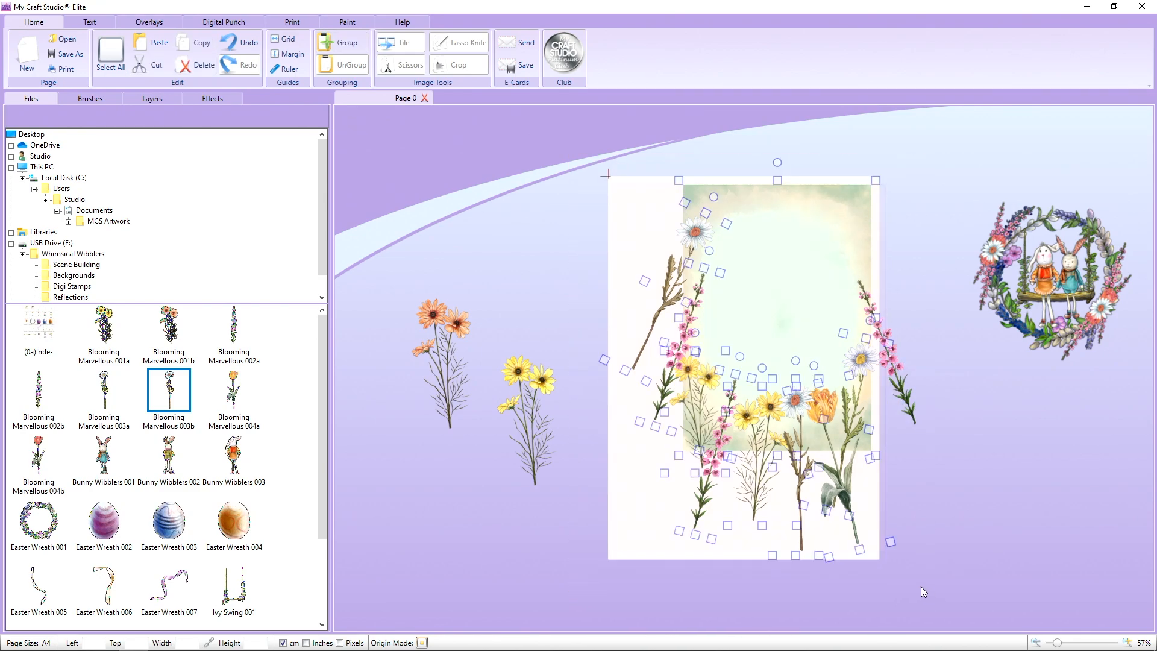
pyautogui.click(571, 204)
pyautogui.moveTo(538, 121); pyautogui.dragTo(960, 644)
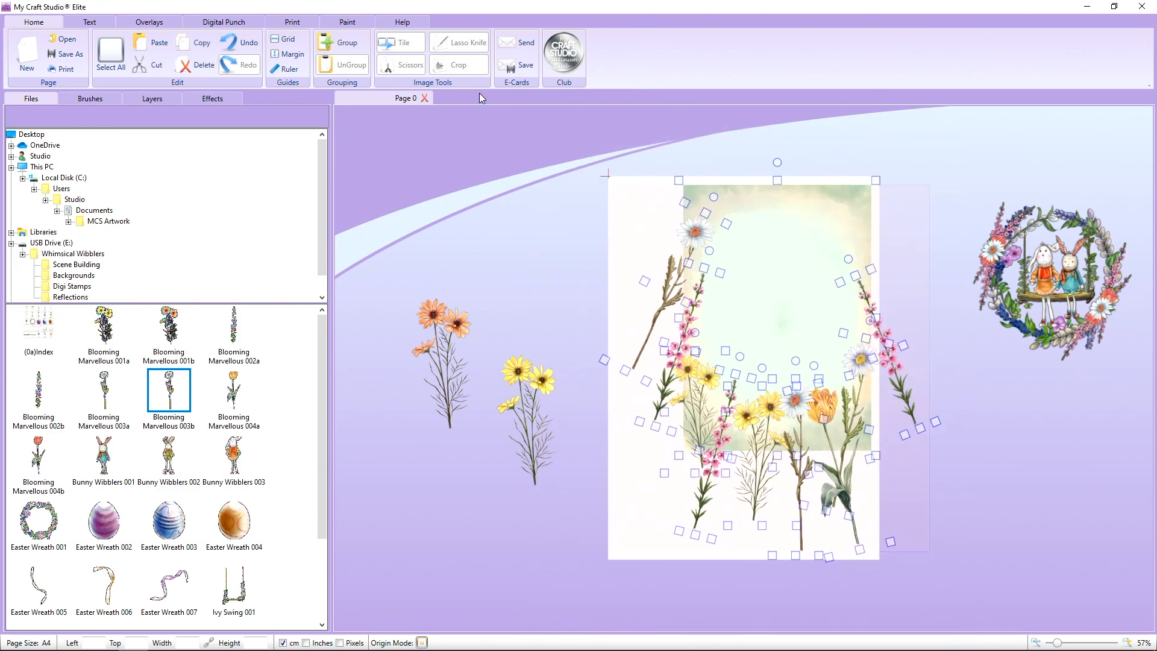
pyautogui.click(359, 44)
# Step: Fit a Rectangle digital punch of about 14.61 × 20.61 cm over the background and punch the flower group, keeping the inner part
pyautogui.click(239, 23)
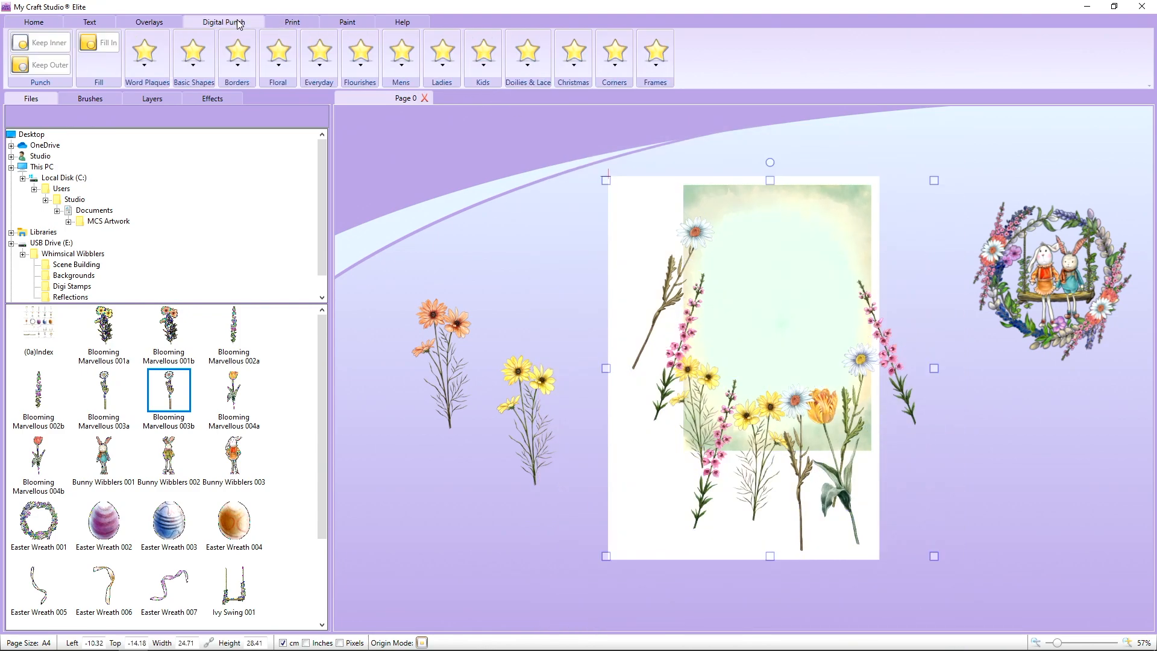
pyautogui.click(193, 58)
pyautogui.scroll(-3, 223, 139)
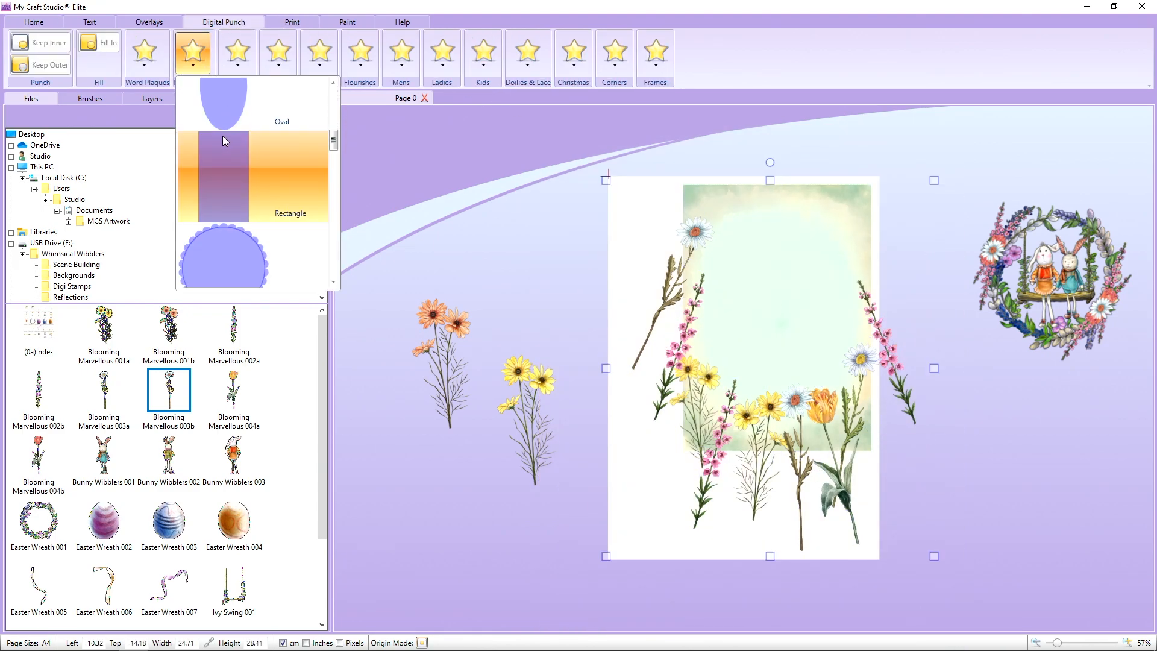
pyautogui.click(222, 136)
pyautogui.moveTo(617, 207); pyautogui.dragTo(692, 216)
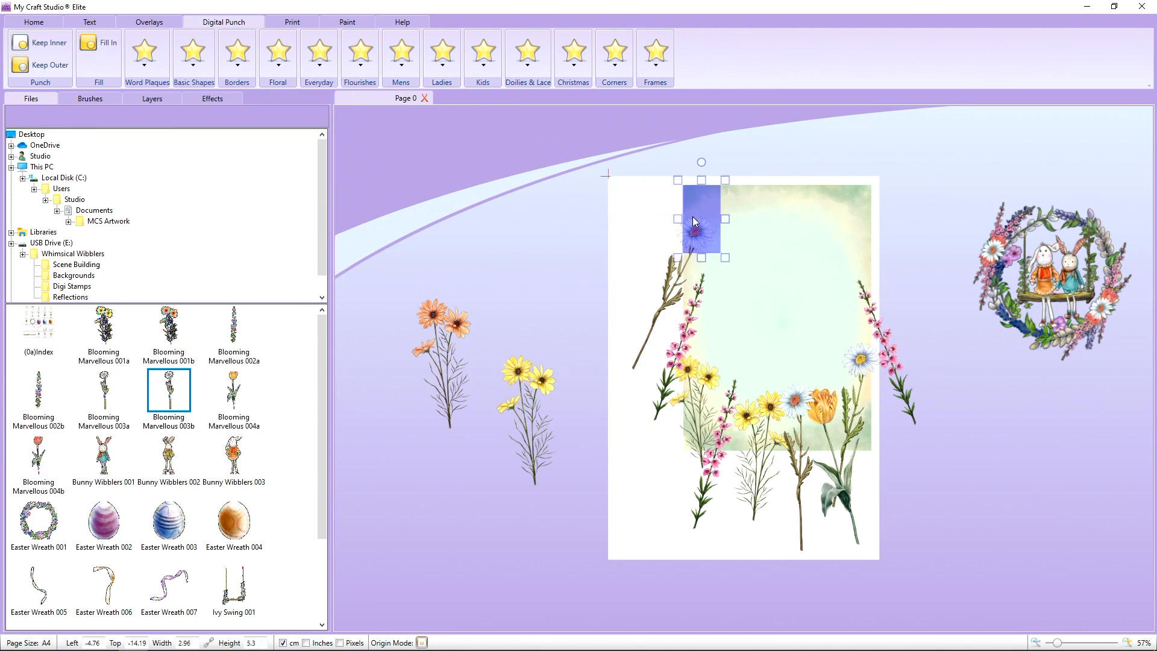
pyautogui.moveTo(737, 260); pyautogui.dragTo(847, 457)
pyautogui.moveTo(837, 318); pyautogui.dragTo(877, 321)
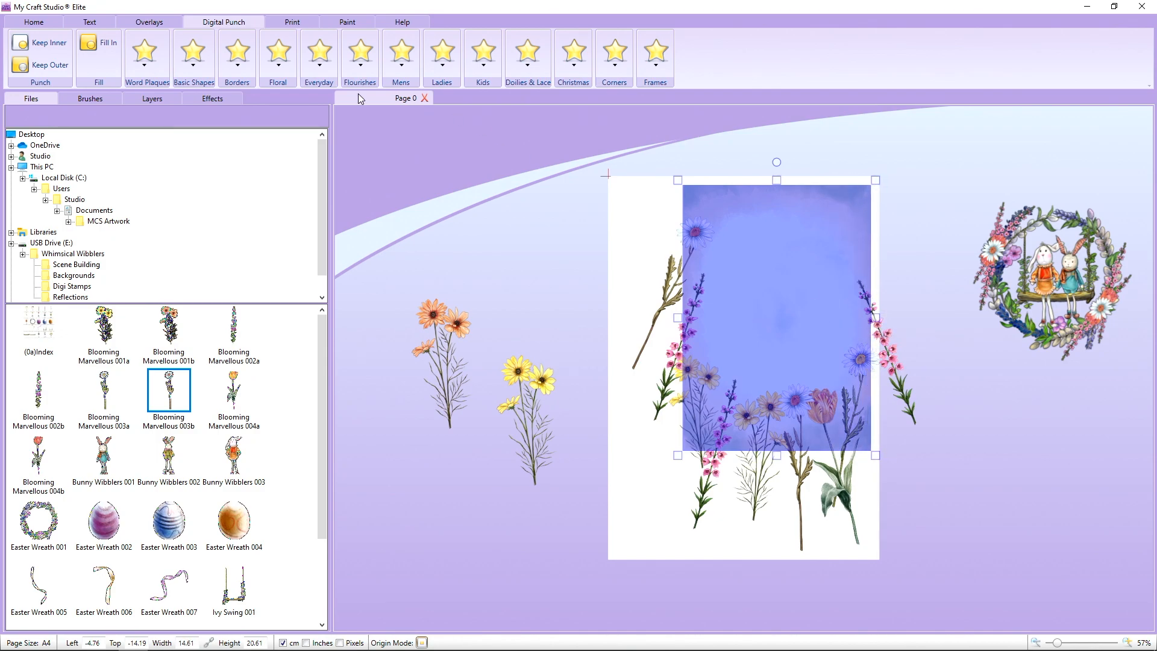
pyautogui.click(25, 52)
# Step: Move the punch rectangle off the page, and bring the grouped bunny scene to the front, positioned in the middle of the punched floral background
pyautogui.moveTo(809, 314); pyautogui.dragTo(455, 256)
pyautogui.moveTo(736, 328); pyautogui.dragTo(726, 338)
pyautogui.moveTo(1012, 304); pyautogui.dragTo(735, 316)
pyautogui.rightClick(733, 315)
pyautogui.moveTo(761, 380)
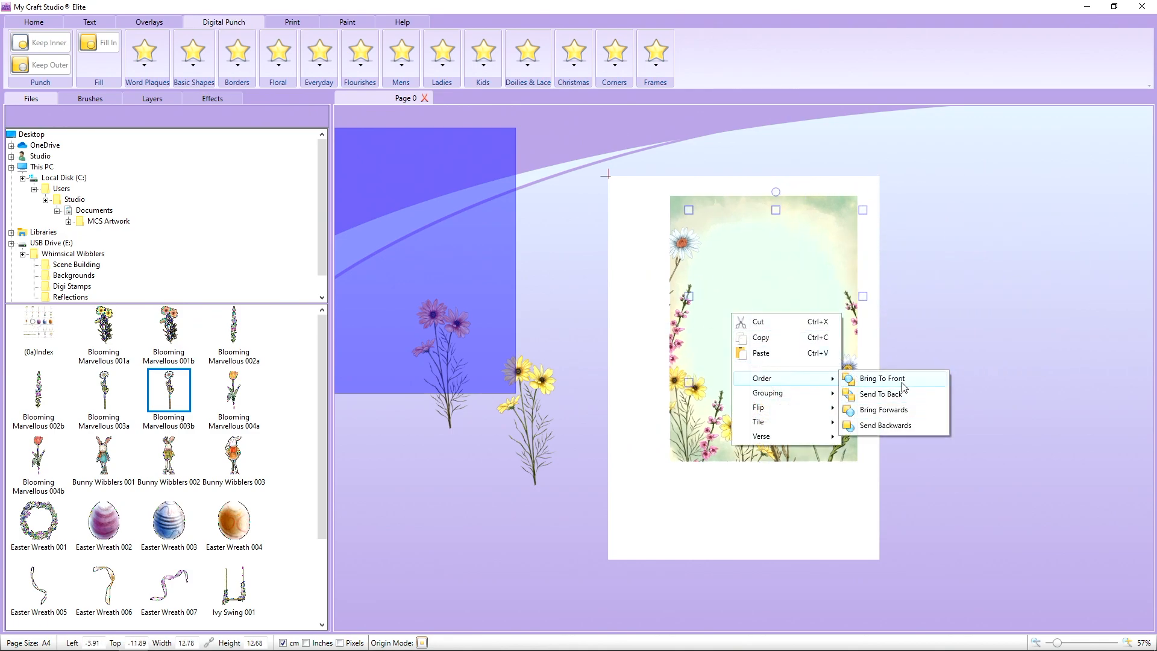
pyautogui.click(905, 380)
pyautogui.moveTo(785, 341); pyautogui.dragTo(789, 338)
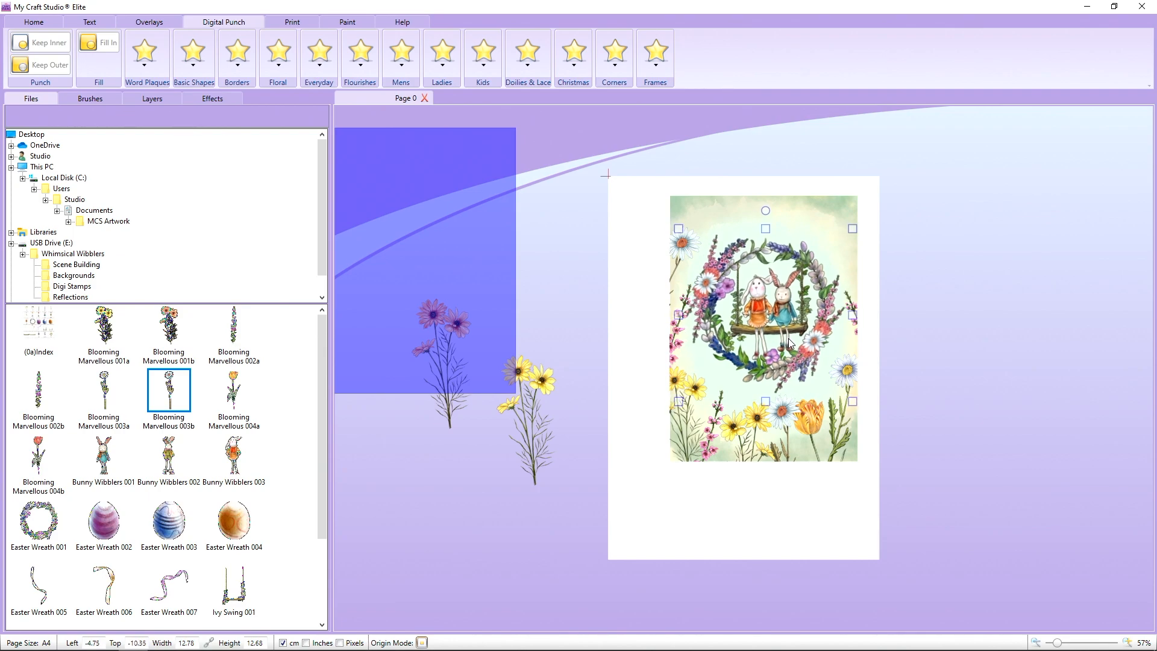
pyautogui.click(1002, 366)
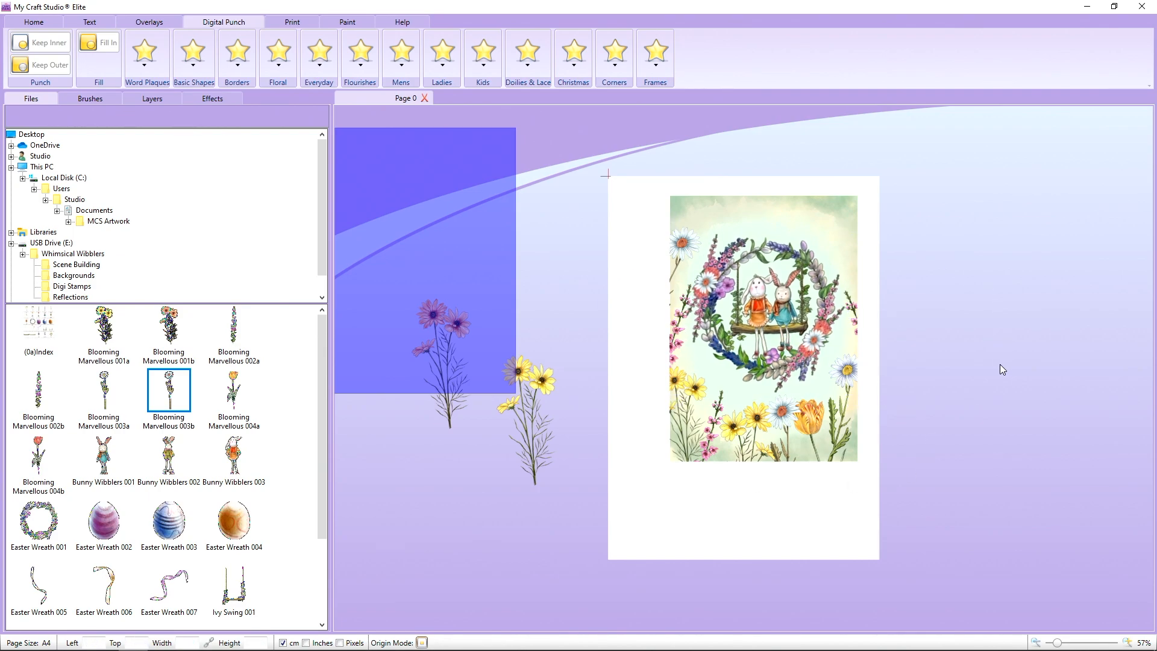
# Step: Copy and paste the punched floral background, place the duplicate beside the page, and nudge the original slightly behind the bunny scene
pyautogui.click(686, 197)
pyautogui.rightClick(687, 198)
pyautogui.click(720, 224)
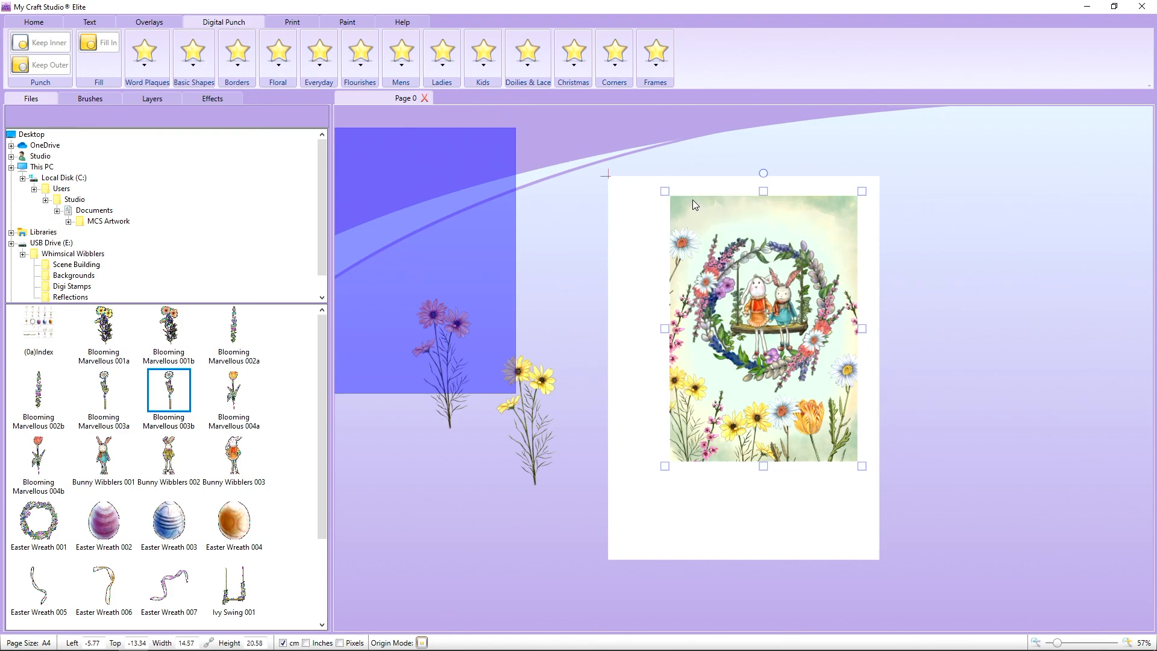
pyautogui.rightClick(693, 205)
pyautogui.click(727, 242)
pyautogui.moveTo(725, 238); pyautogui.dragTo(991, 265)
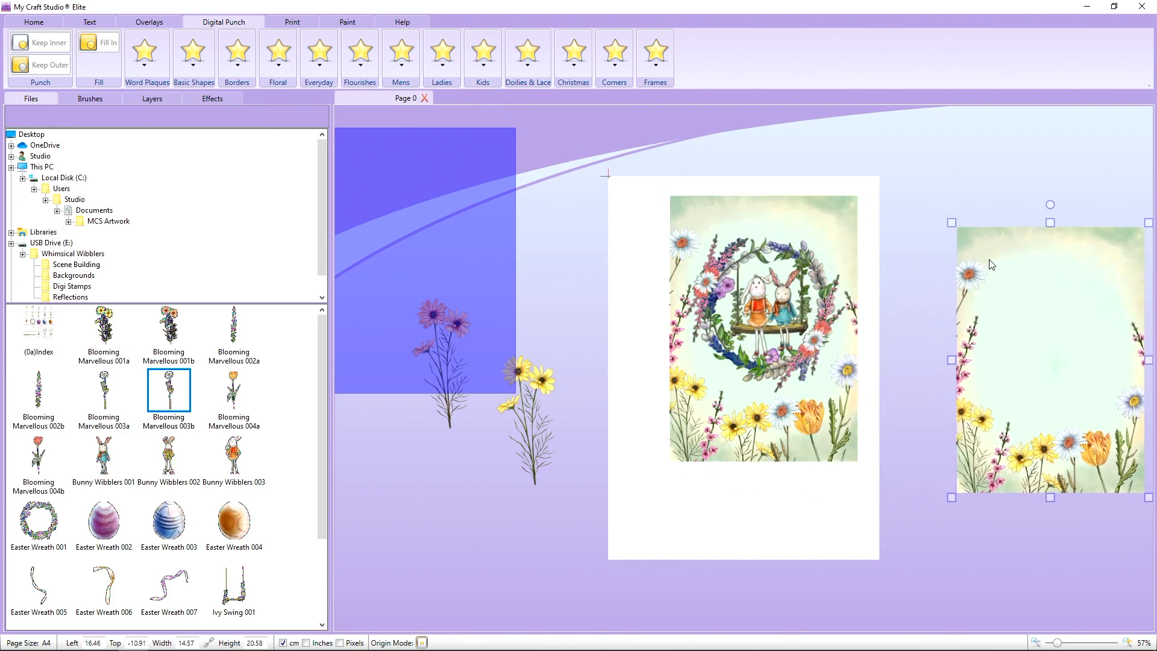
pyautogui.moveTo(829, 219); pyautogui.dragTo(832, 215)
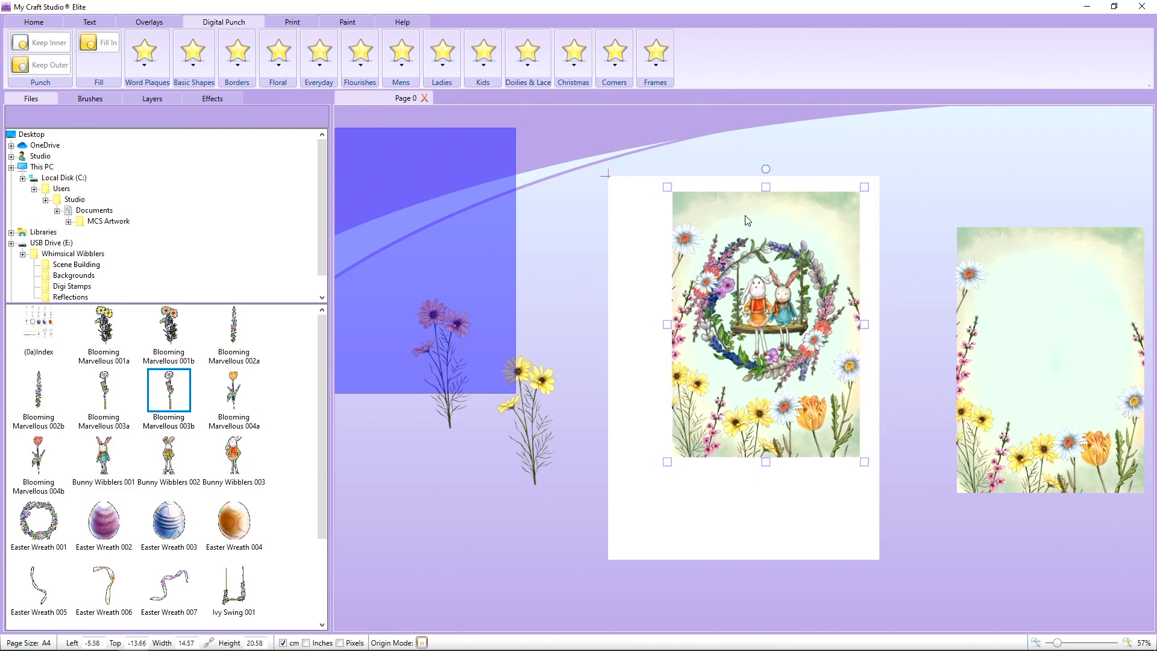
# Step: Add the text "Happy Easter" in Georgia near the upper part of the floral card
pyautogui.click(89, 22)
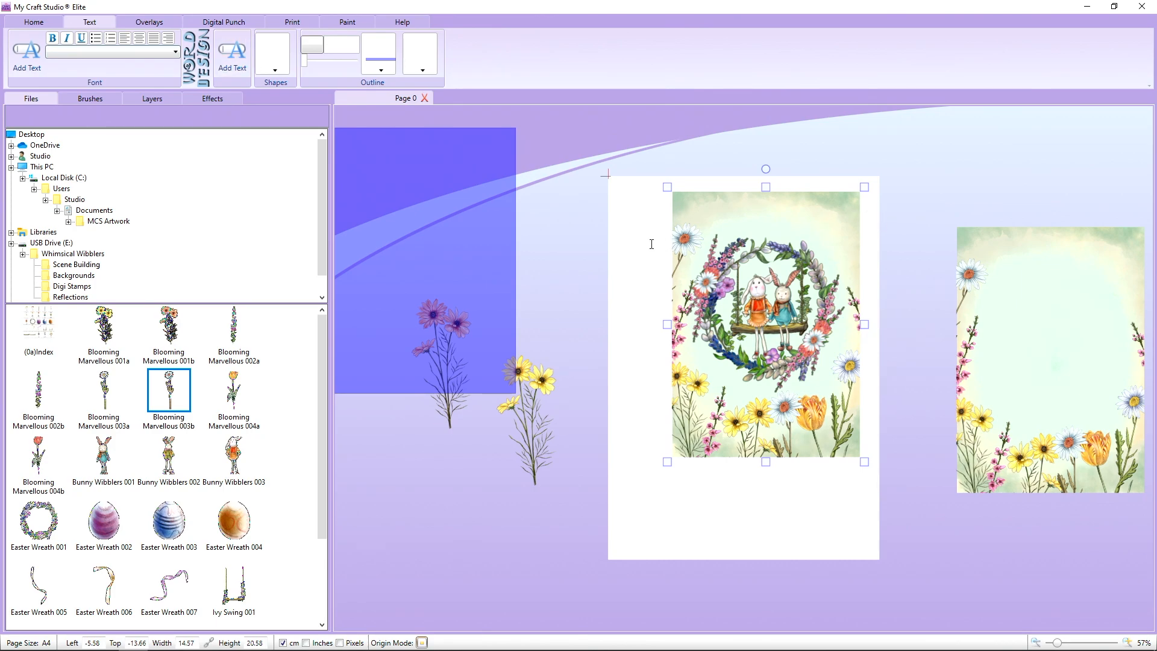
pyautogui.click(627, 248)
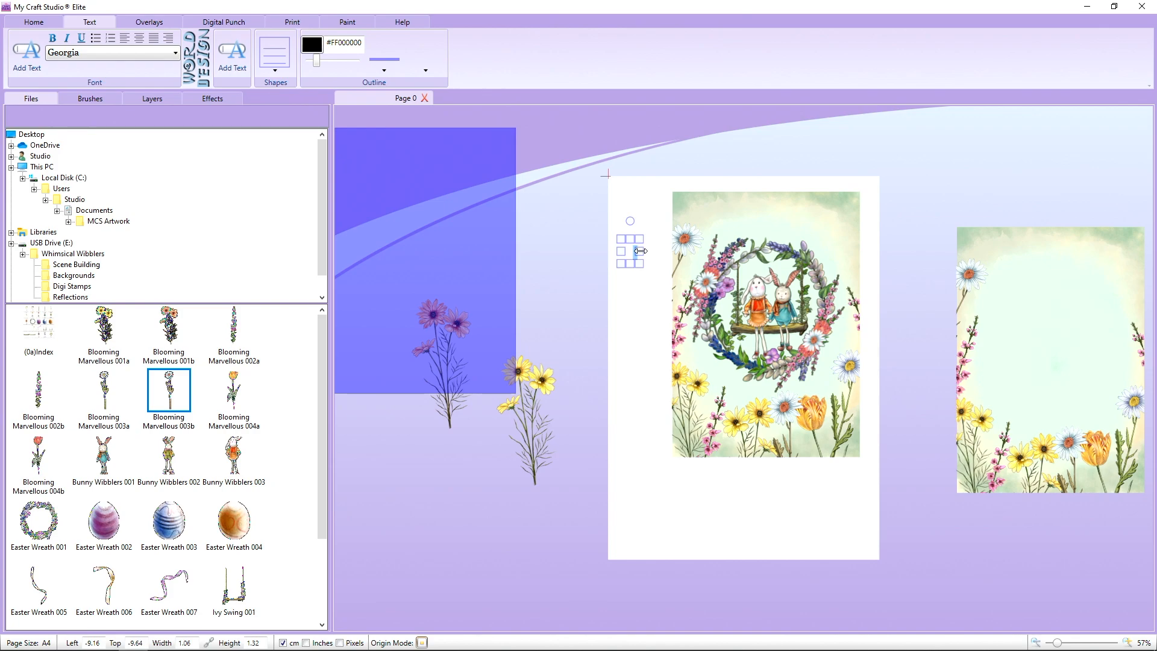
pyautogui.write('Happy Easter')
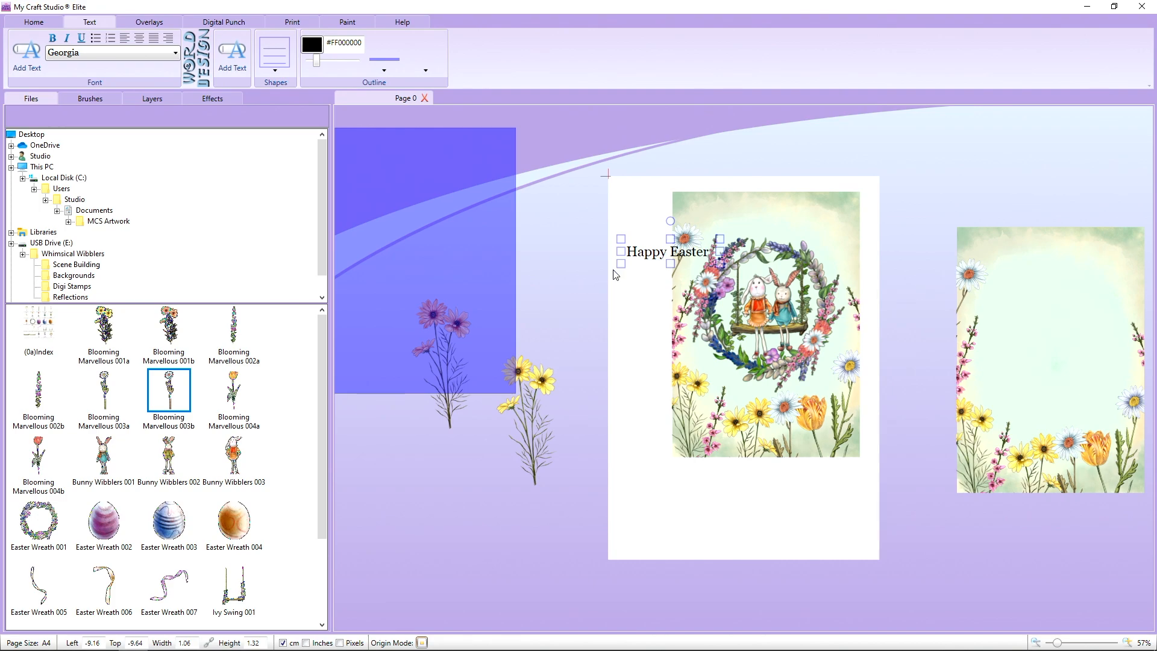
pyautogui.click(625, 312)
# Step: Reduce the outline thickness of the "Happy Easter" text and position it centred above the wreath
pyautogui.click(643, 255)
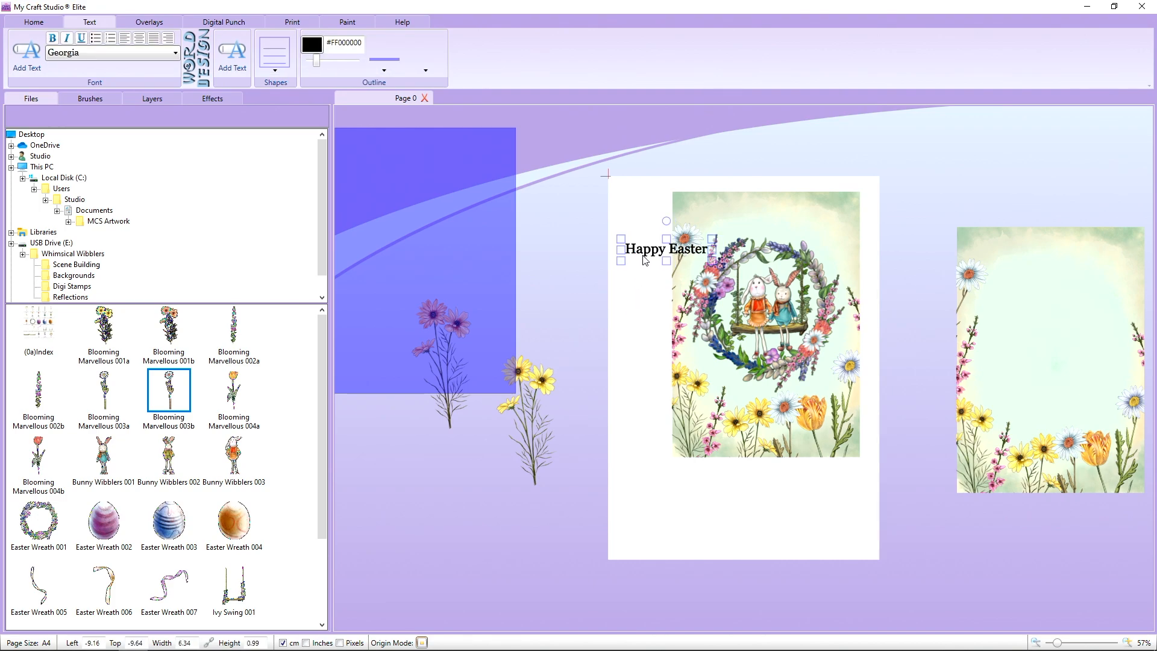
pyautogui.moveTo(317, 63); pyautogui.dragTo(305, 61)
pyautogui.moveTo(634, 257); pyautogui.dragTo(736, 227)
pyautogui.click(913, 235)
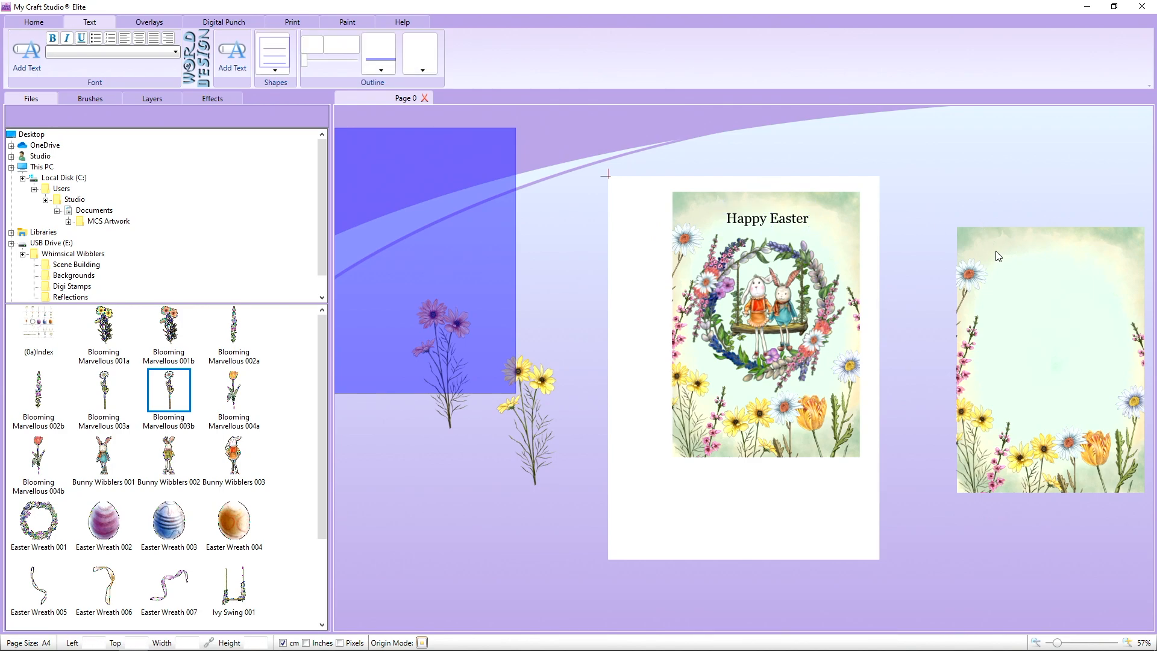
# Step: Turn the duplicate floral background solid black by setting its brightness to -1, and move it off the page near the punch rectangle
pyautogui.moveTo(964, 260); pyautogui.dragTo(961, 256)
pyautogui.click(193, 98)
pyautogui.moveTo(199, 154); pyautogui.dragTo(6, 154)
pyautogui.moveTo(1090, 328); pyautogui.dragTo(753, 271)
pyautogui.moveTo(609, 235); pyautogui.dragTo(607, 233)
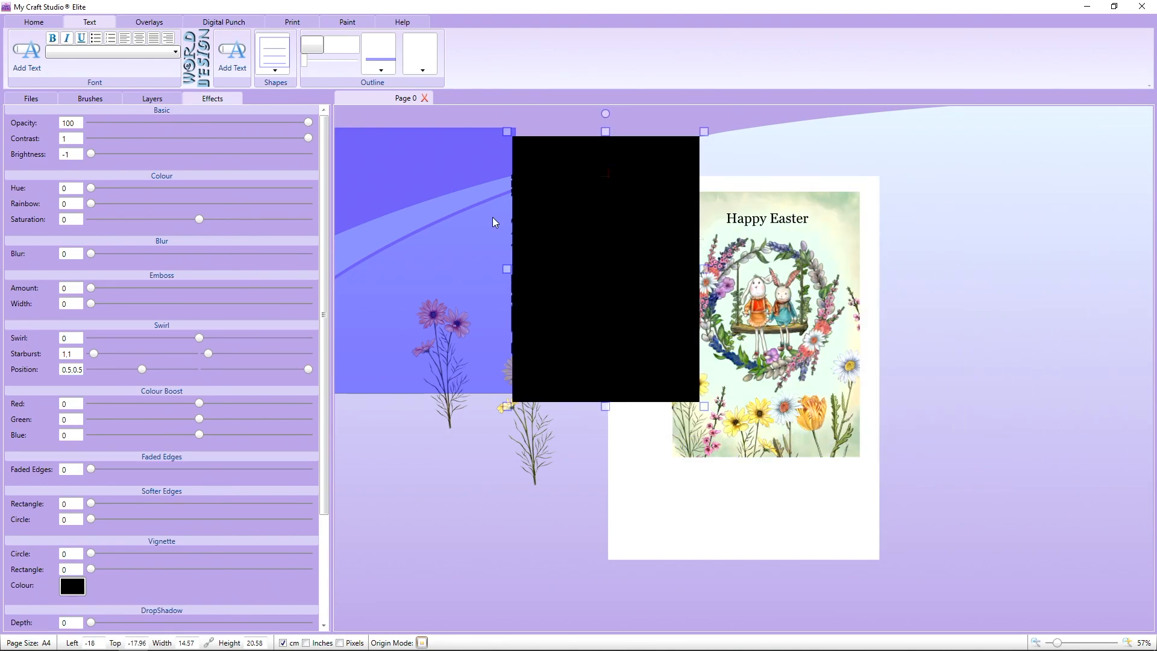
# Step: Separate the off-page items by placing the black panel clear of the punch rectangle and moving the two spare flower stems below it
pyautogui.moveTo(493, 218); pyautogui.dragTo(675, 227)
pyautogui.moveTo(460, 337); pyautogui.dragTo(470, 562)
pyautogui.moveTo(599, 311); pyautogui.dragTo(445, 305)
pyautogui.click(628, 281)
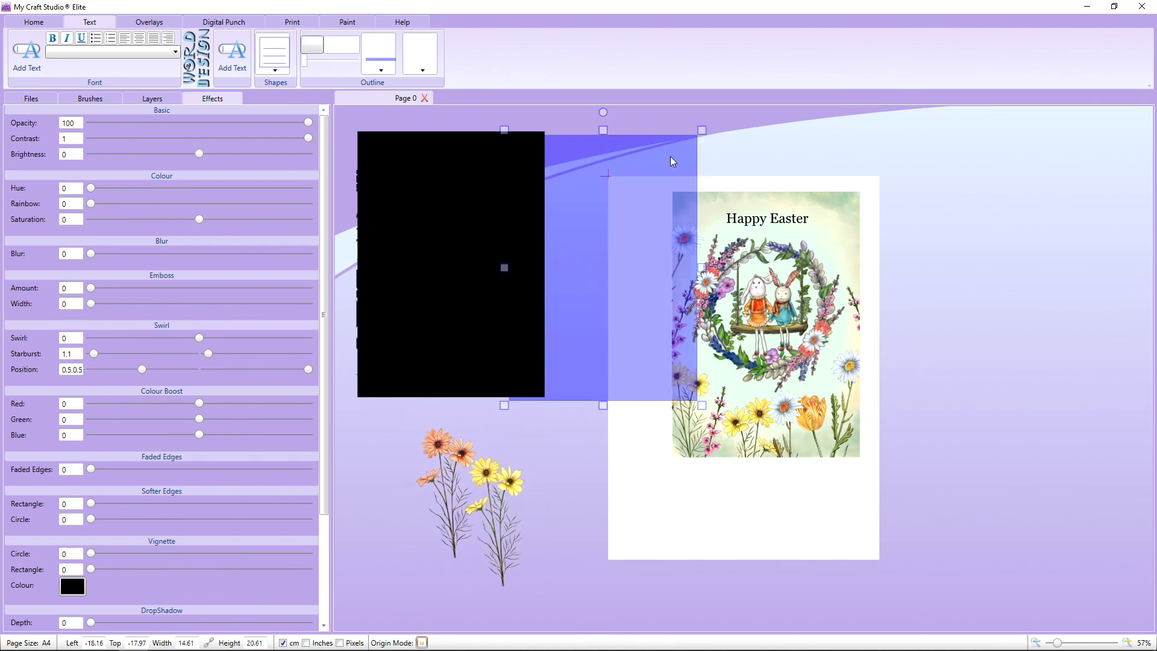
# Step: Shrink the punch rectangle to about 13.16 × 18.57 cm, bring it in front of the black panel, and punch the panel, keeping the inner part
pyautogui.moveTo(702, 131); pyautogui.dragTo(683, 157)
pyautogui.moveTo(593, 259); pyautogui.dragTo(498, 265)
pyautogui.rightClick(498, 252)
pyautogui.moveTo(533, 320)
pyautogui.click(639, 318)
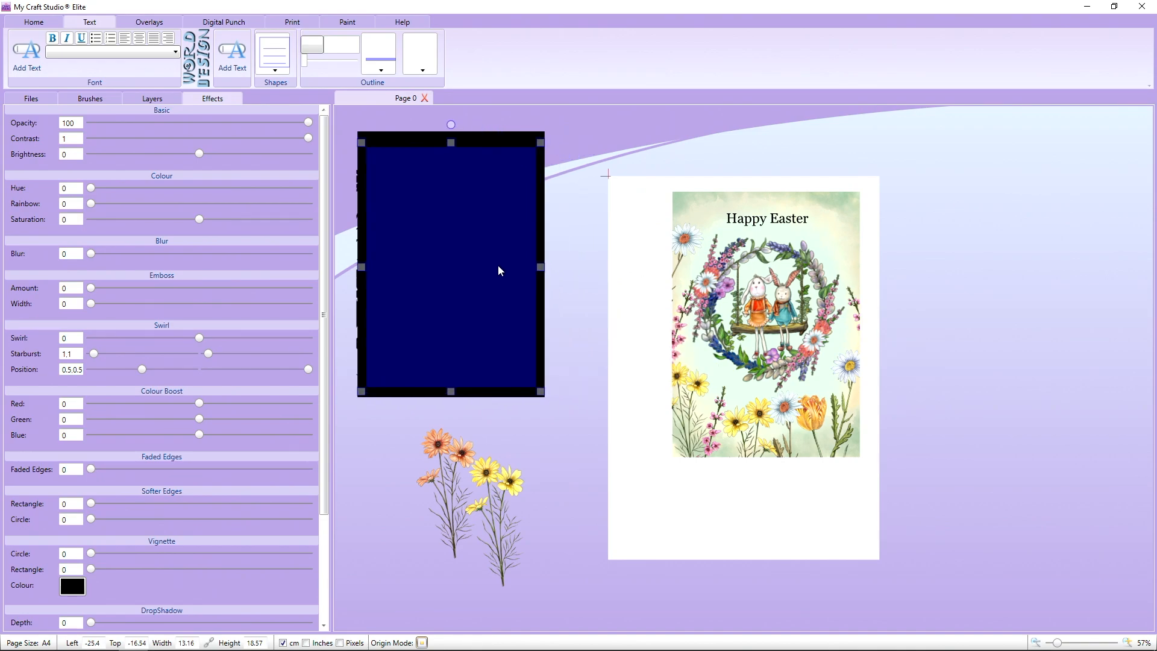
pyautogui.click(224, 22)
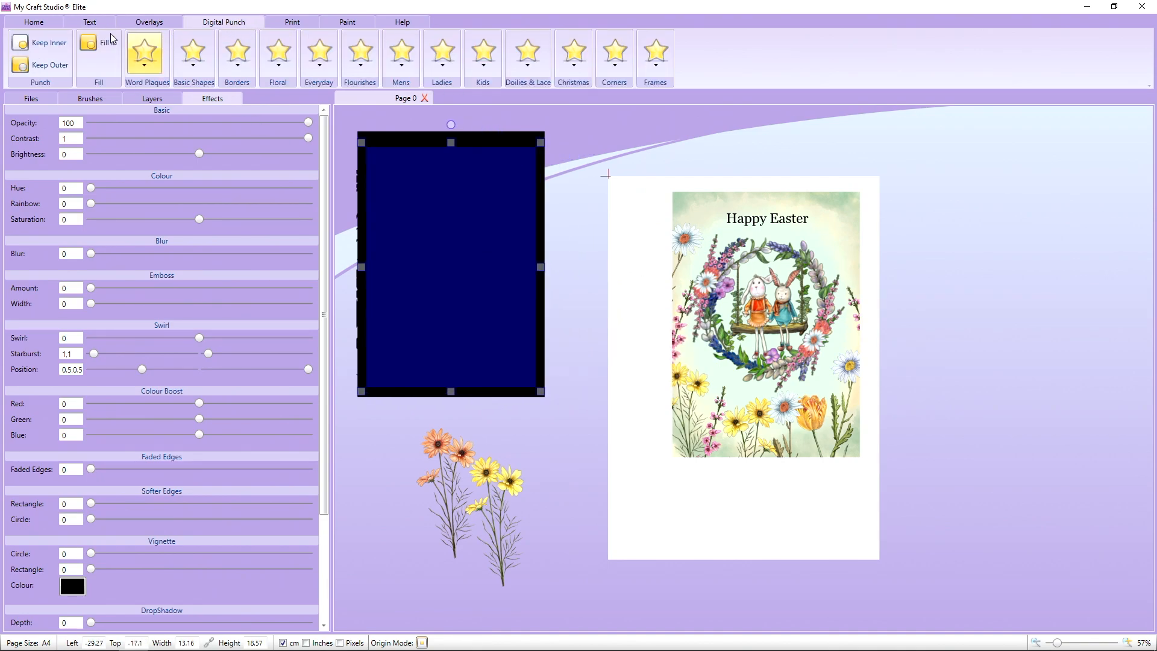
pyautogui.click(36, 42)
# Step: Move the punch rectangle aside and place the black panel behind the floral card, slightly overhanging its upper-left corner
pyautogui.moveTo(373, 237); pyautogui.dragTo(545, 572)
pyautogui.moveTo(470, 315); pyautogui.dragTo(748, 354)
pyautogui.rightClick(748, 354)
pyautogui.moveTo(789, 418)
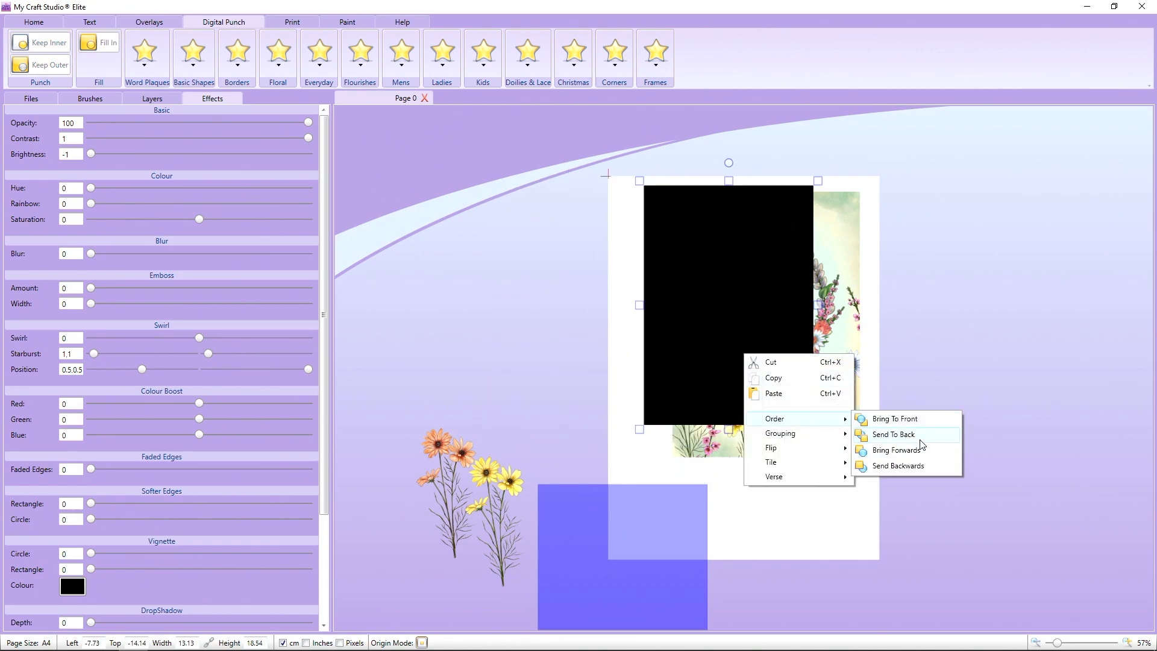
pyautogui.click(928, 462)
pyautogui.moveTo(660, 262); pyautogui.dragTo(676, 256)
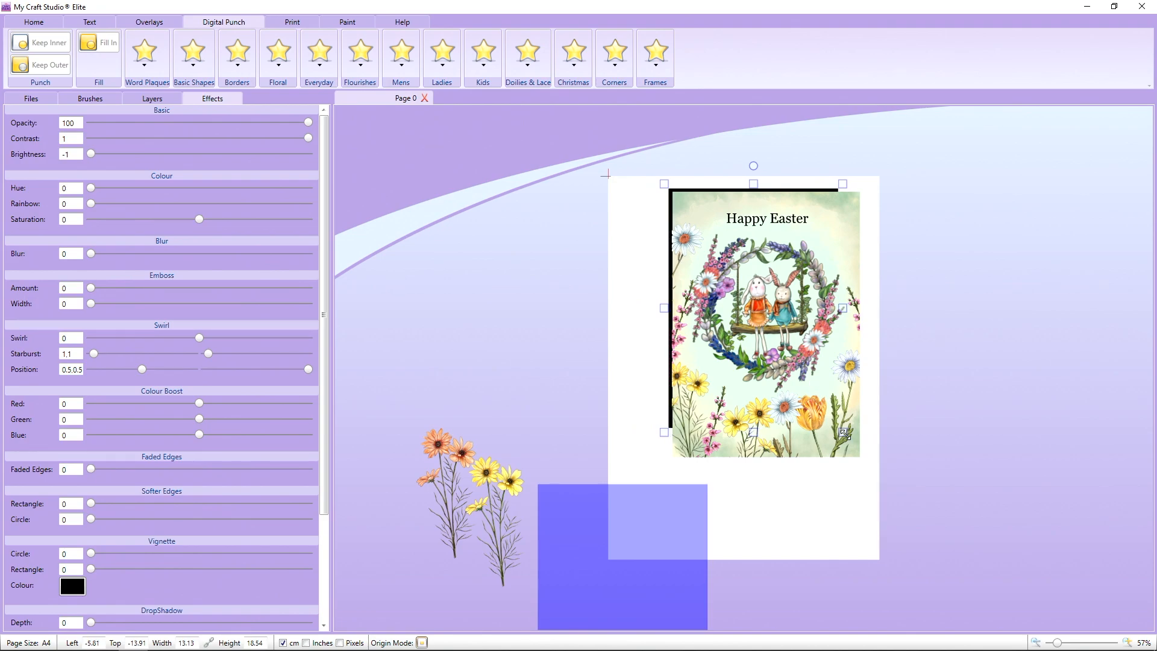
# Step: Enlarge the black panel to about 15.1 × 21.06 cm as a border around the floral card, and move the punch rectangle off the page
pyautogui.moveTo(844, 434); pyautogui.dragTo(878, 468)
pyautogui.moveTo(864, 327); pyautogui.dragTo(868, 327)
pyautogui.moveTo(650, 551); pyautogui.dragTo(484, 323)
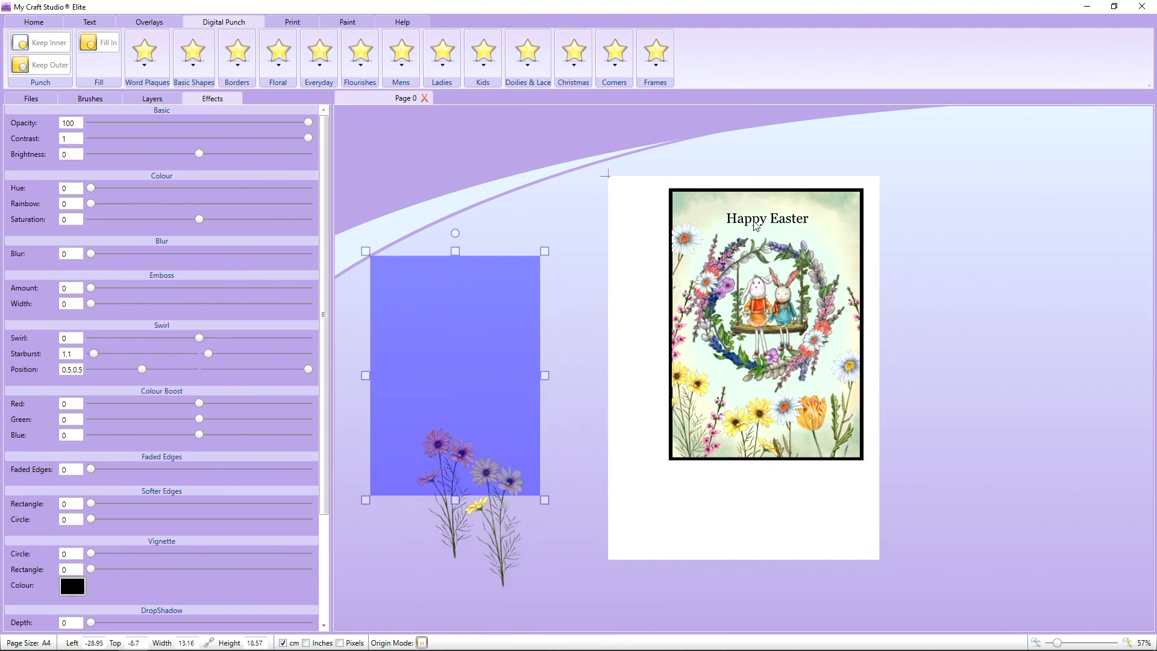
# Step: Enlarge the "Happy Easter" text slightly and keep it centred above the wreath
pyautogui.click(760, 216)
pyautogui.moveTo(816, 208)
pyautogui.mouseDown()
pyautogui.moveTo(831, 198)
pyautogui.moveTo(802, 223)
pyautogui.mouseUp()
pyautogui.click(965, 308)
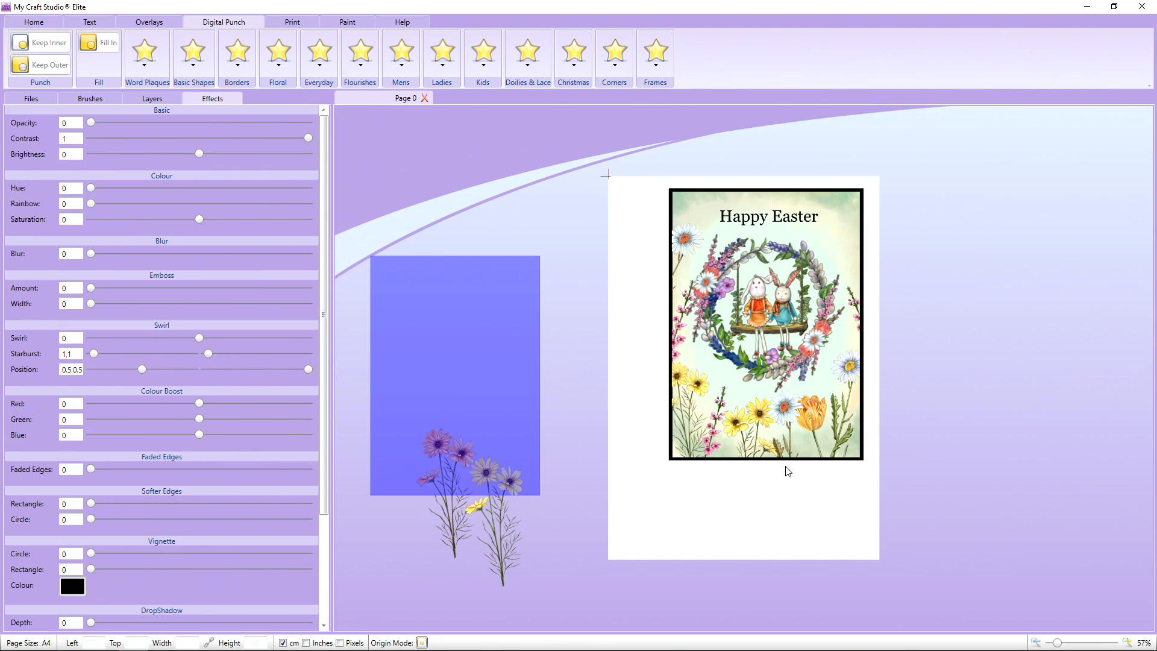
# Step: Extend the lower edge of the black border panel to a height of about 21.16 cm
pyautogui.click(863, 456)
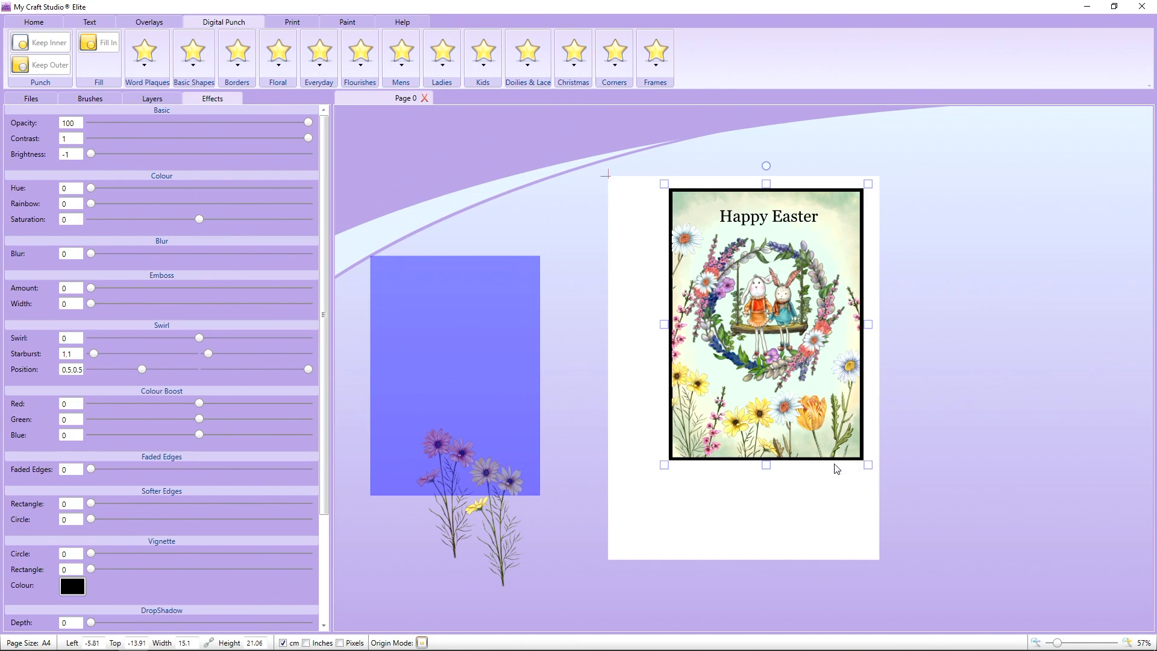
pyautogui.moveTo(765, 463); pyautogui.dragTo(766, 465)
pyautogui.click(965, 451)
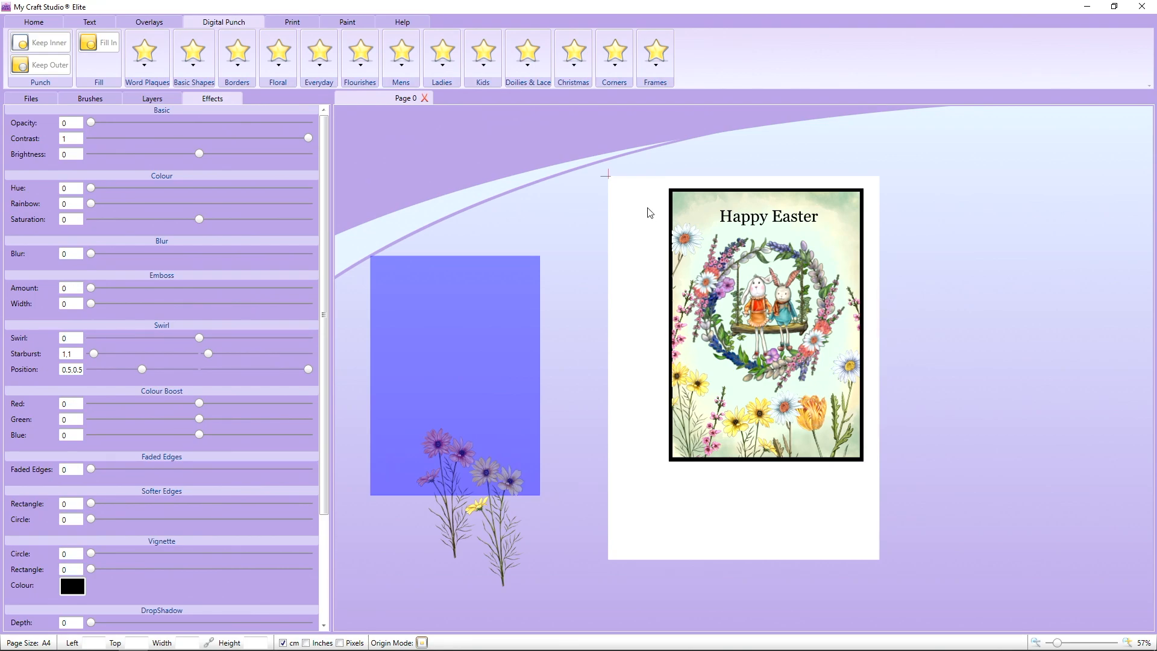
# Step: Select and group the text, bunny scene, floral background and black border, and move the group towards the middle of the page
pyautogui.moveTo(626, 162); pyautogui.dragTo(945, 545)
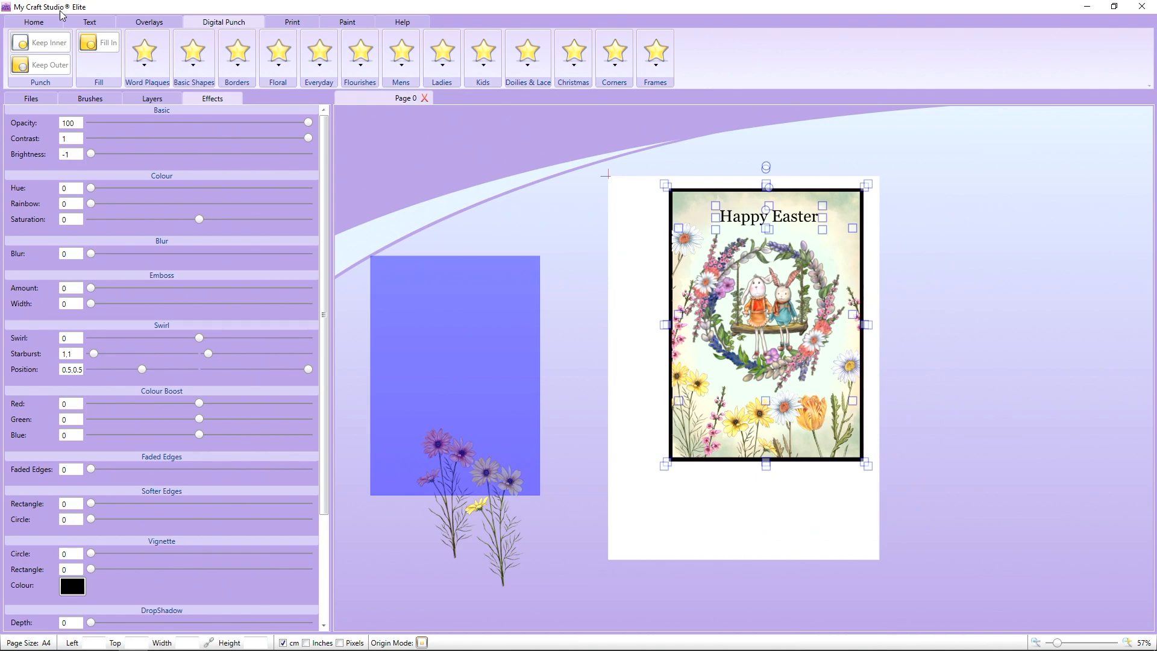
pyautogui.click(35, 22)
pyautogui.click(342, 43)
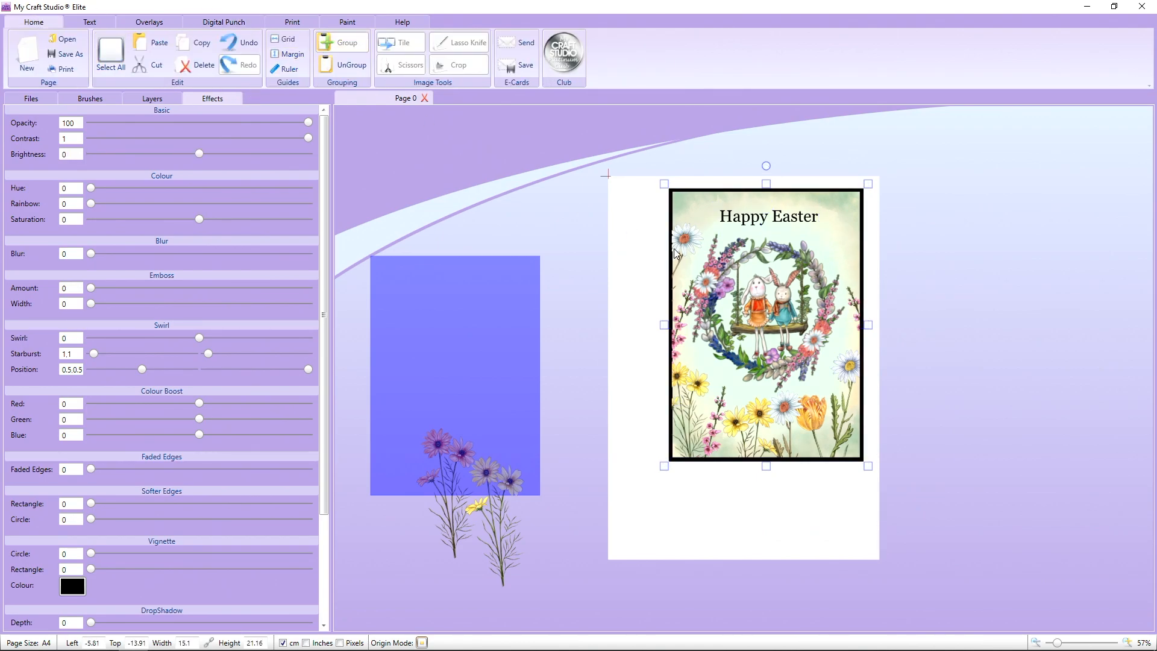
pyautogui.moveTo(675, 253); pyautogui.dragTo(661, 286)
# Step: Delete the leftover punch rectangle and the two spare flower stems beside the page
pyautogui.click(520, 301)
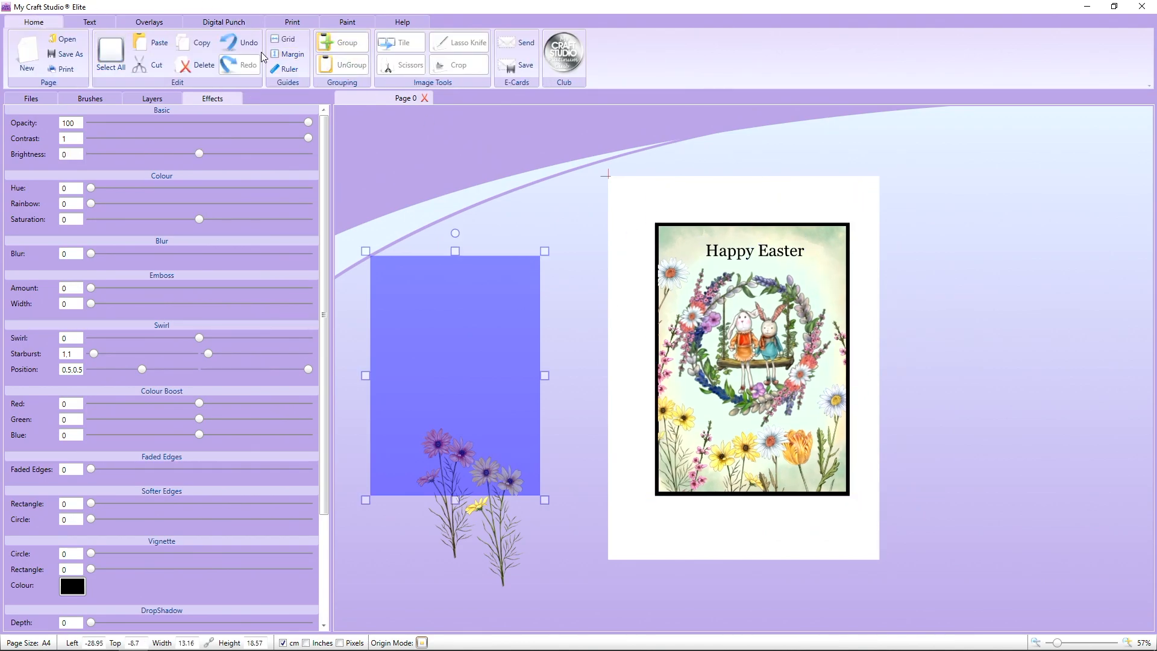
pyautogui.click(182, 66)
pyautogui.moveTo(446, 470); pyautogui.dragTo(457, 232)
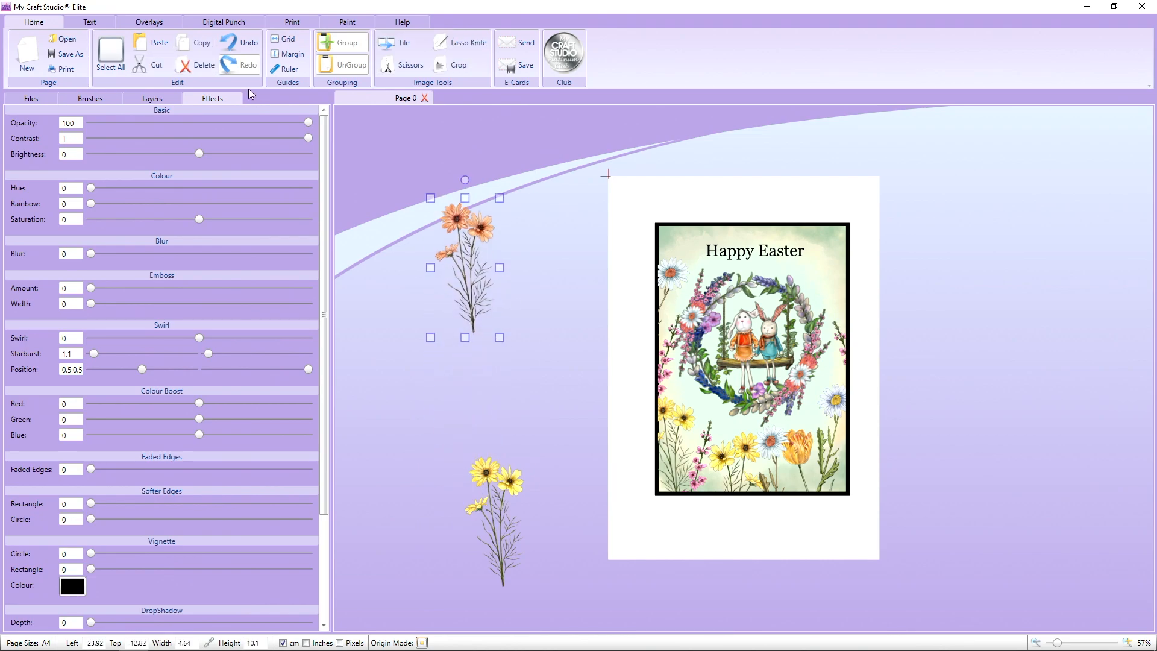
pyautogui.click(203, 67)
pyautogui.moveTo(494, 513); pyautogui.dragTo(491, 214)
pyautogui.click(198, 65)
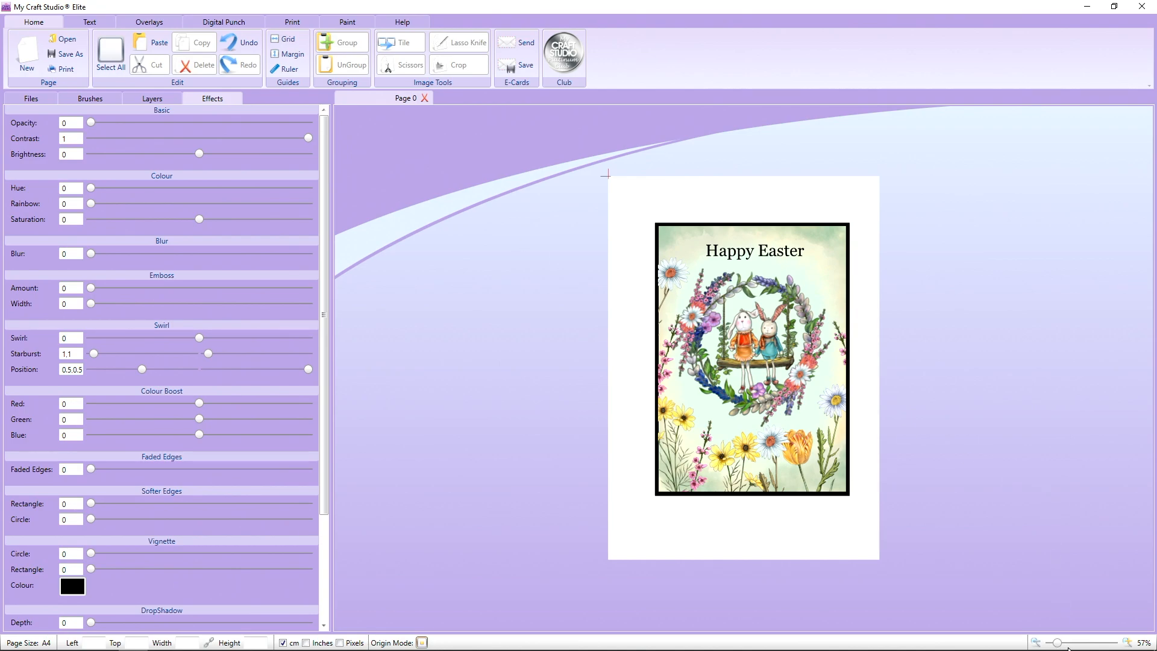
# Step: Move the grouped Easter card slightly up on the page and deselect it
pyautogui.click(1065, 643)
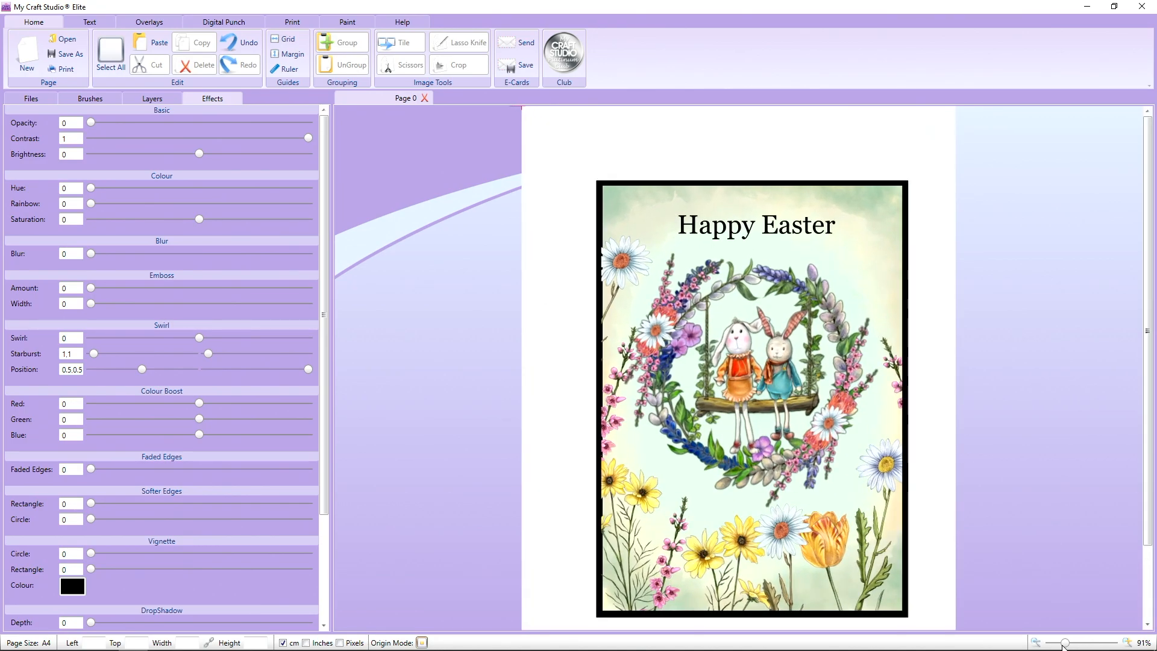
pyautogui.moveTo(871, 442); pyautogui.dragTo(872, 411)
pyautogui.click(1097, 442)
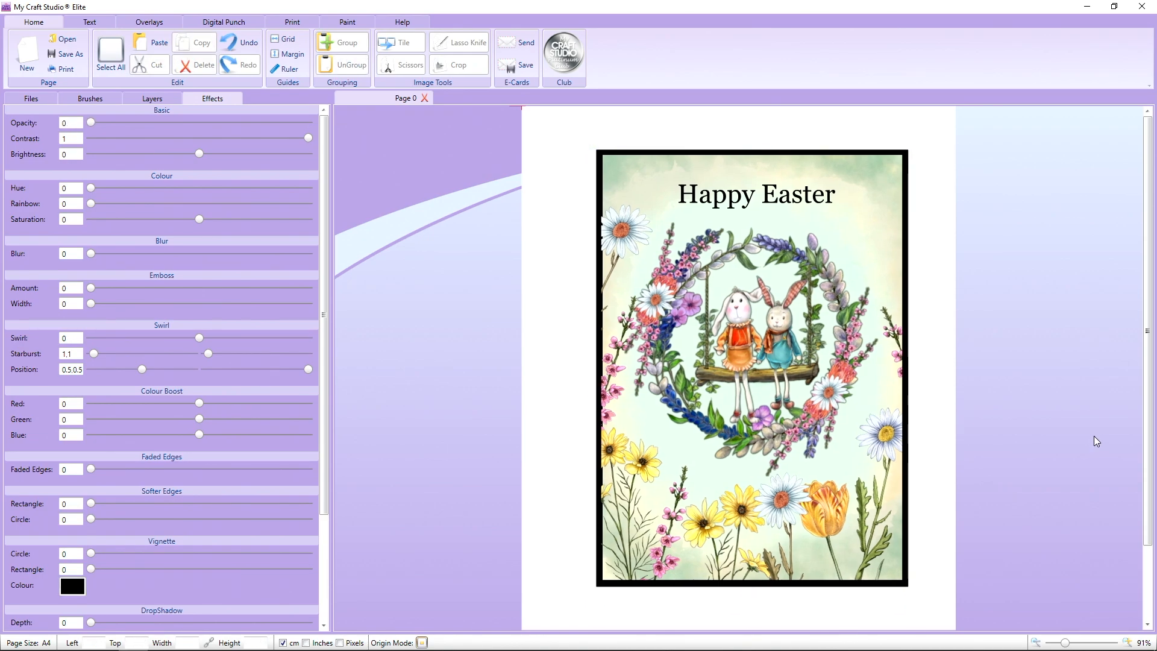